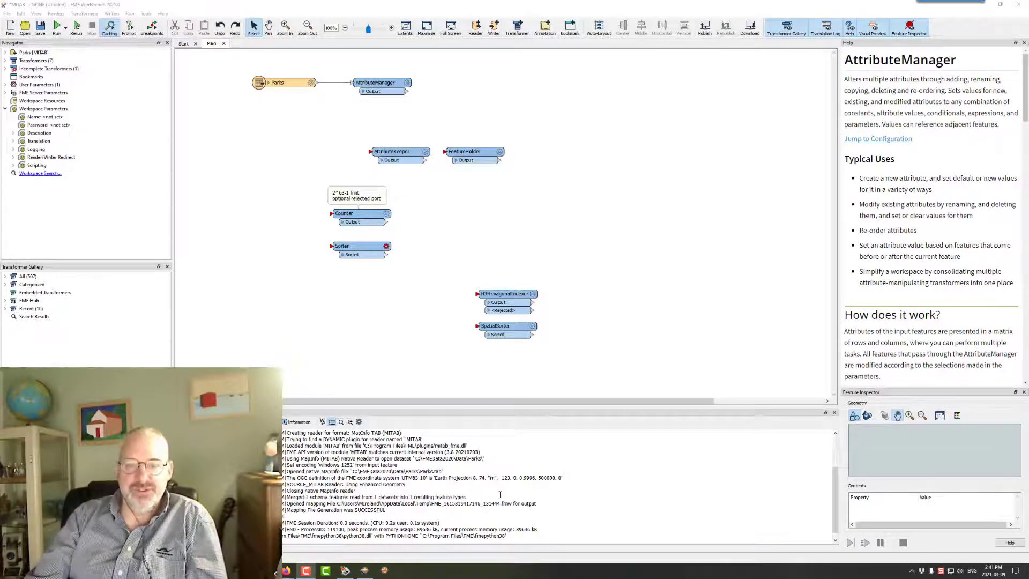
Launch a second FME Workbench 2021.0 window from the taskbar jump list
right_click(366, 572)
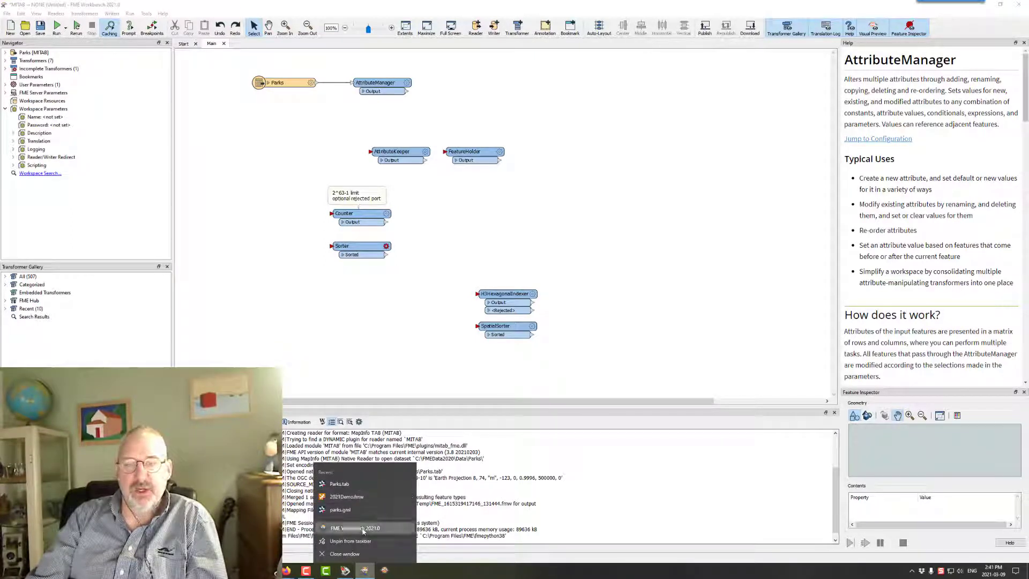
click(363, 528)
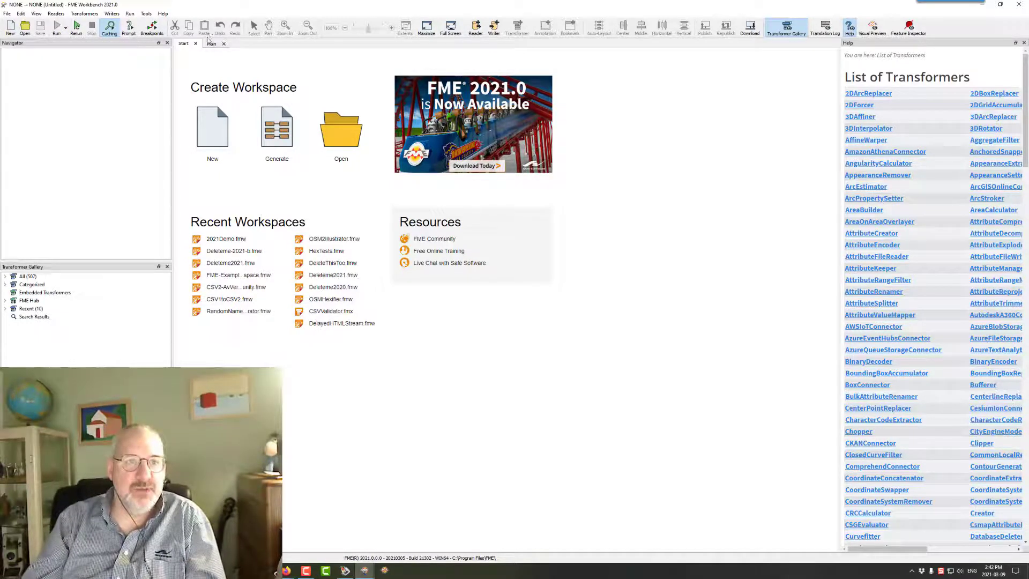
Start a blank workspace and Quick Add a TimeWindower, moving it up and right
click(211, 43)
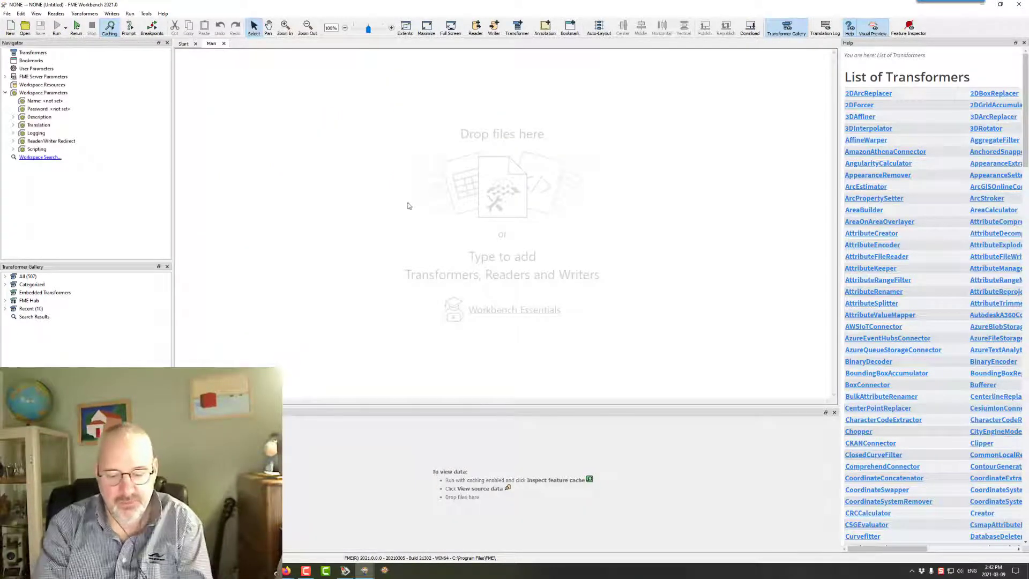
text(timewindow)
key(Return)
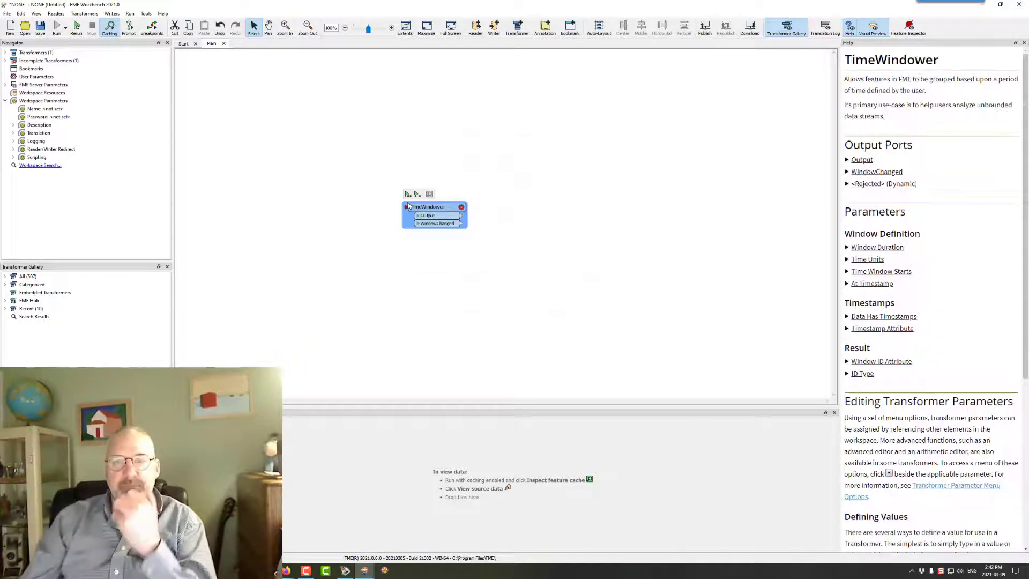
drag(448, 208, 462, 166)
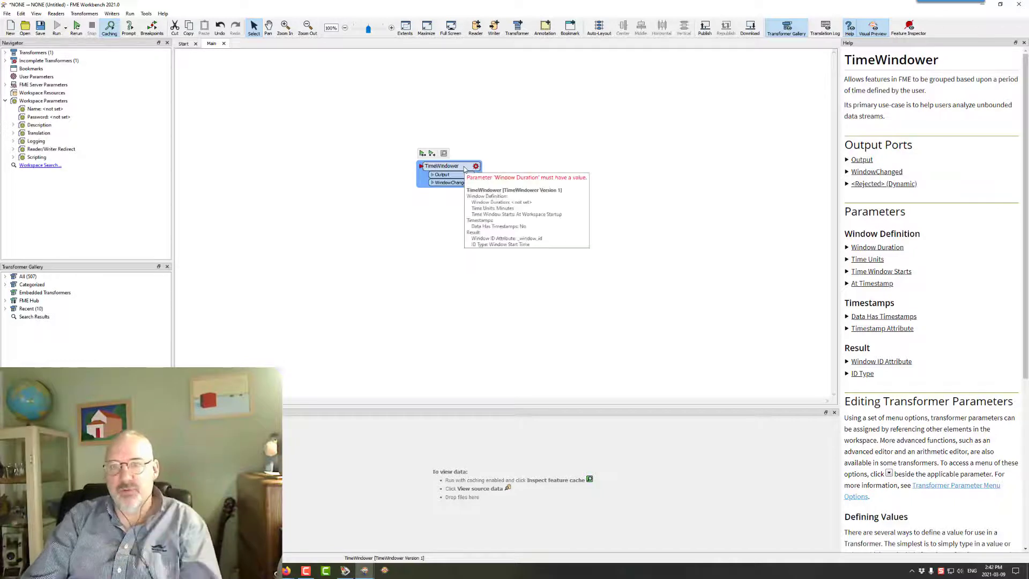
click(496, 151)
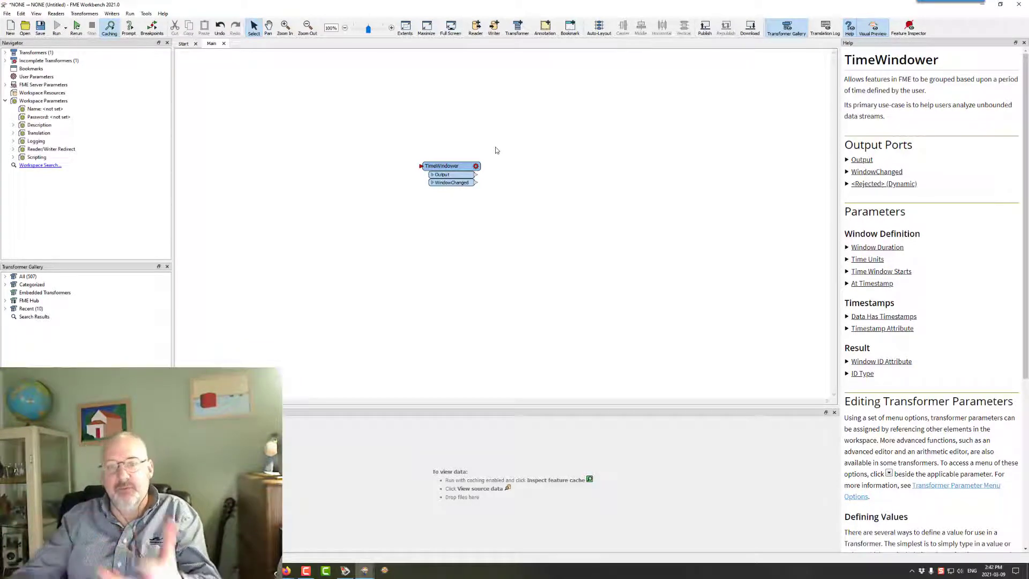
Try a 10 Hours window duration in the TimeWindower parameters, then cancel the changes
click(475, 167)
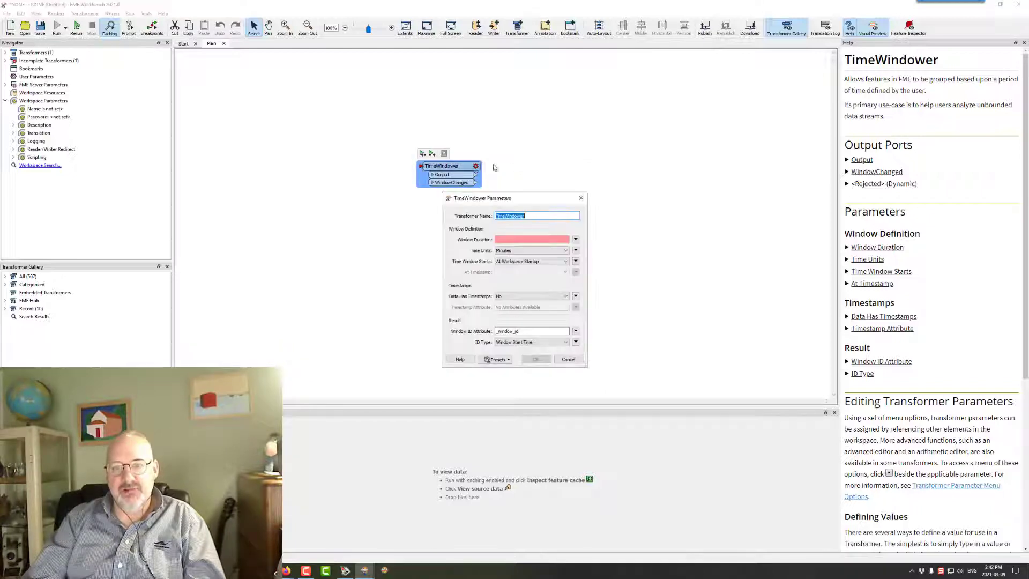
click(553, 238)
text(10)
click(513, 250)
click(513, 251)
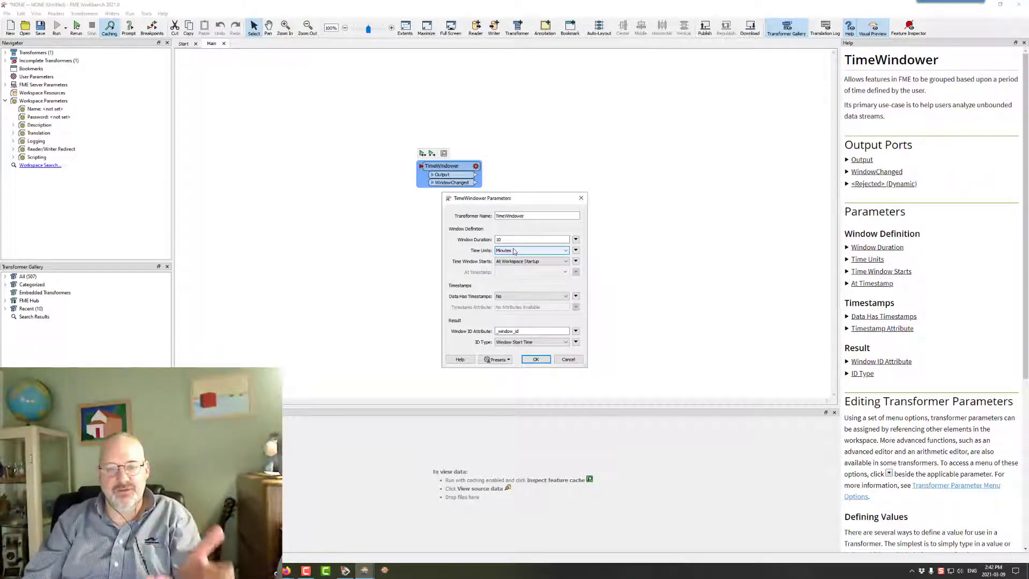
click(513, 251)
click(506, 272)
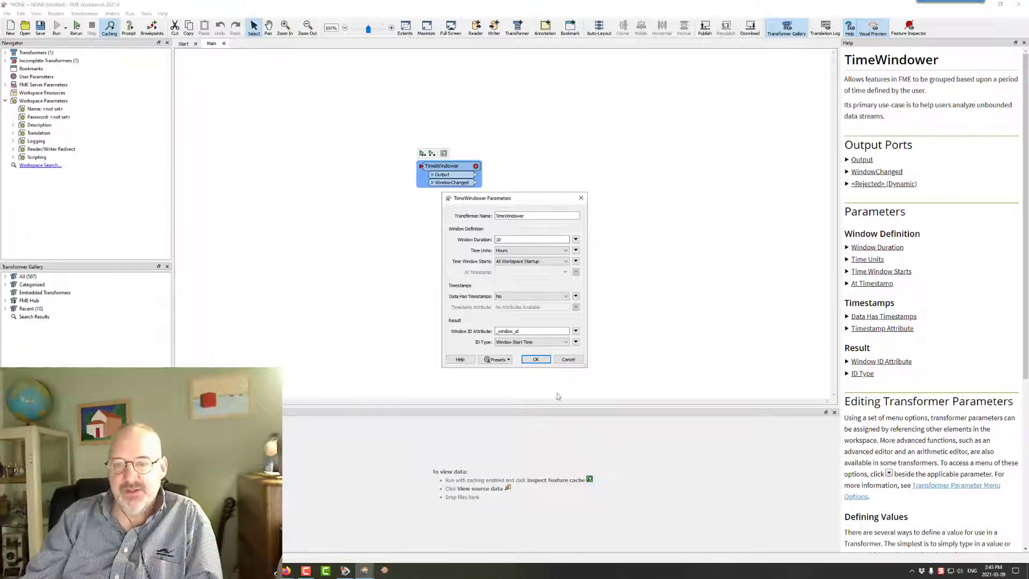
click(568, 360)
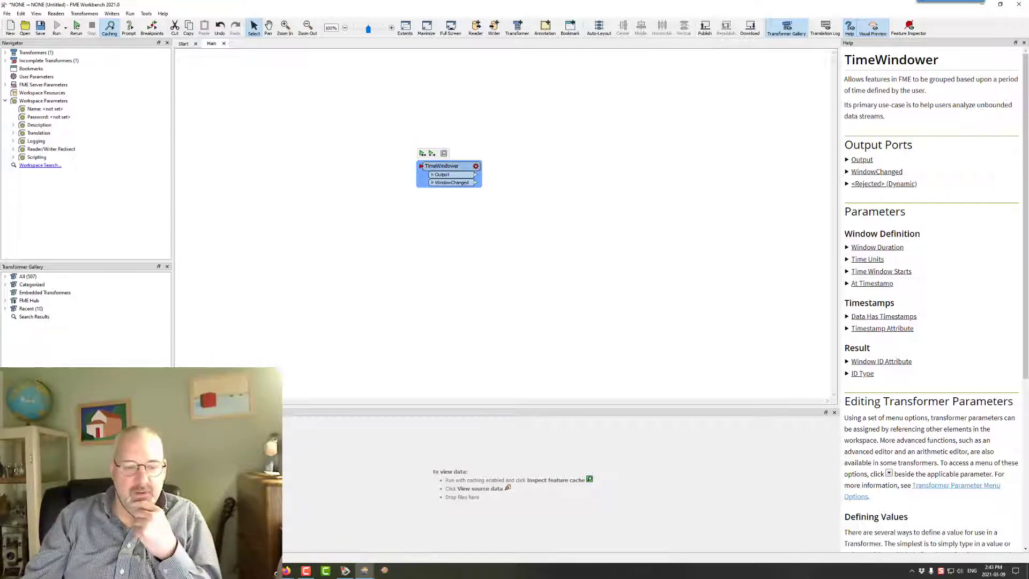
Browse ParkingTickets.csv in Notepad++, checking dates like 1/2/2016, then return to Workbench
key(alt+Tab)
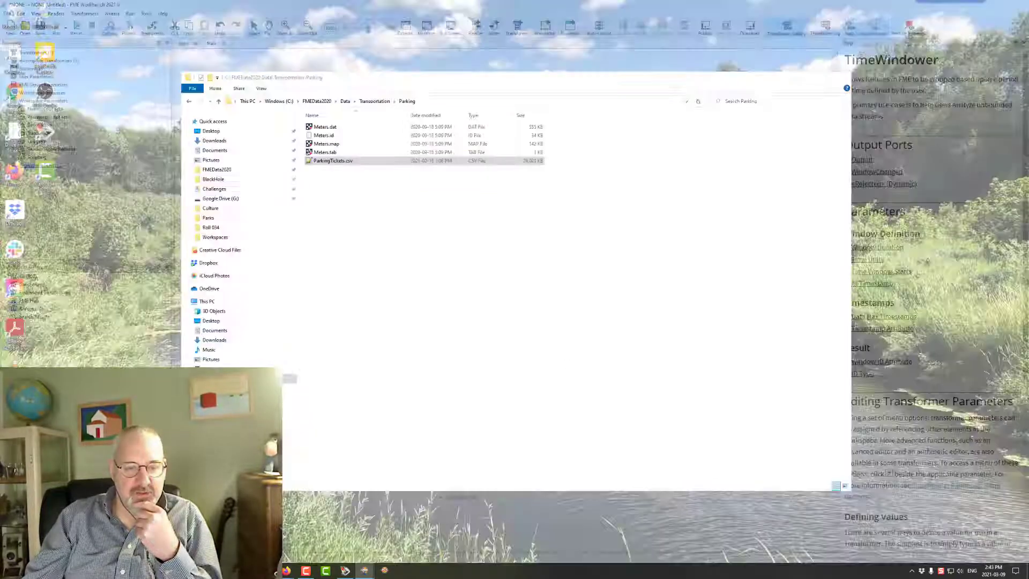
double_click(337, 161)
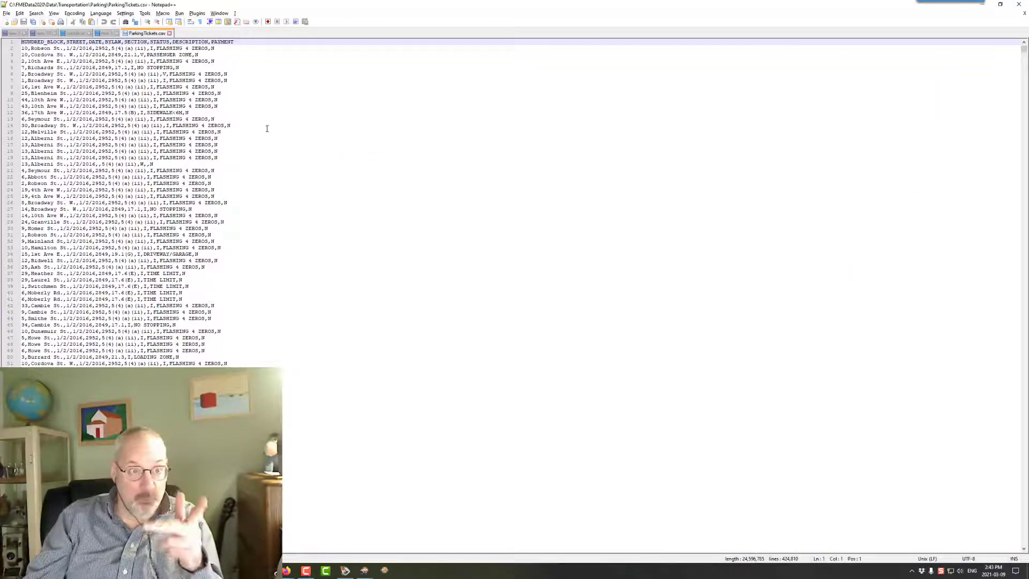
drag(98, 106, 70, 106)
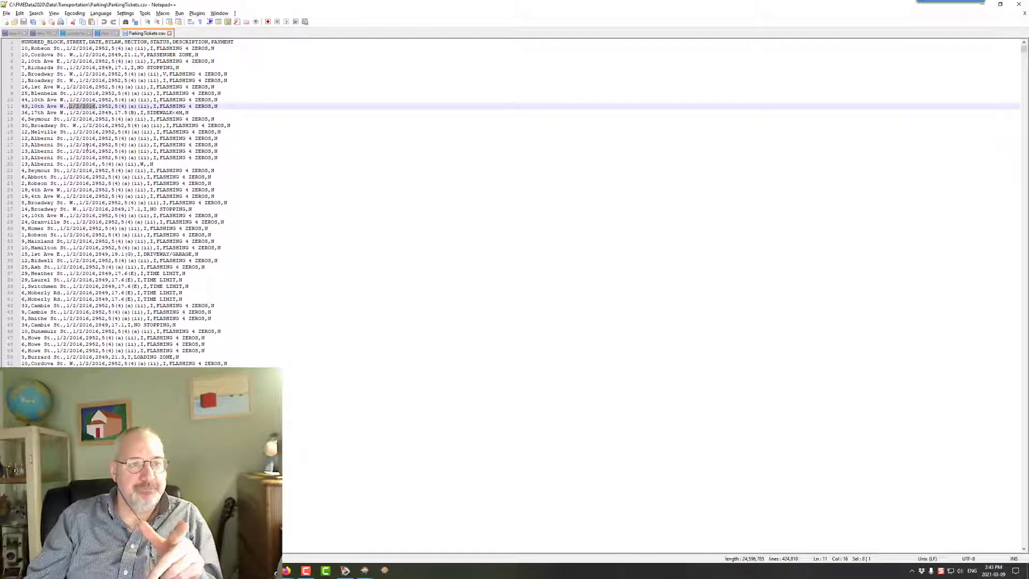
scroll(100, 320, down, 9)
scroll(90, 358, down, 13)
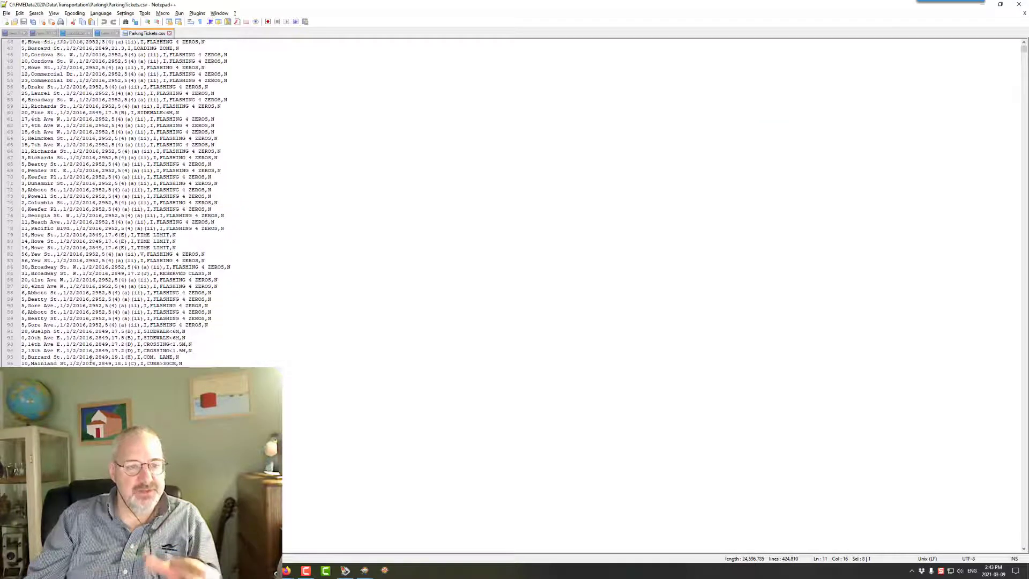
scroll(90, 358, up, 20)
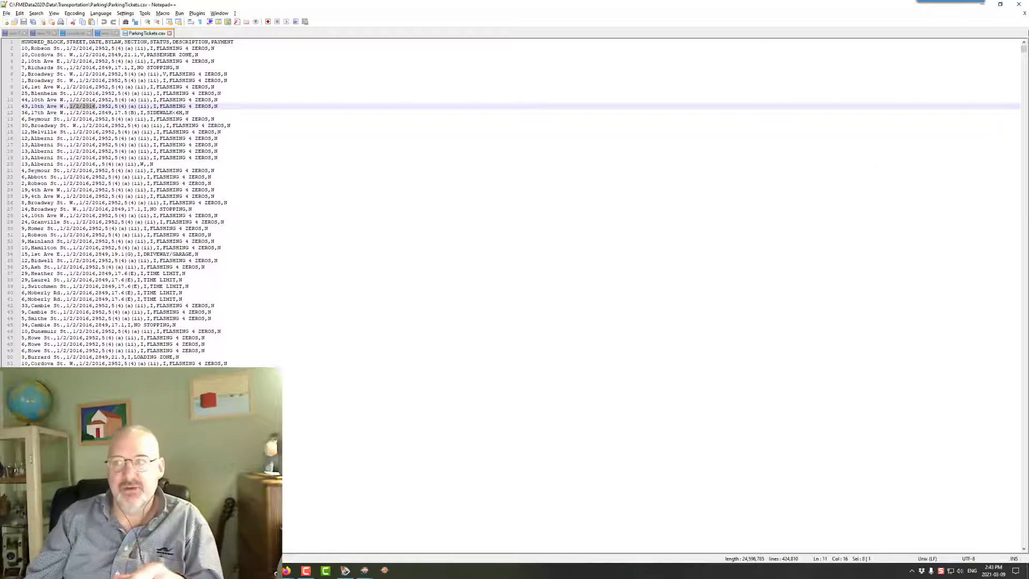
drag(1020, 50, 1018, 178)
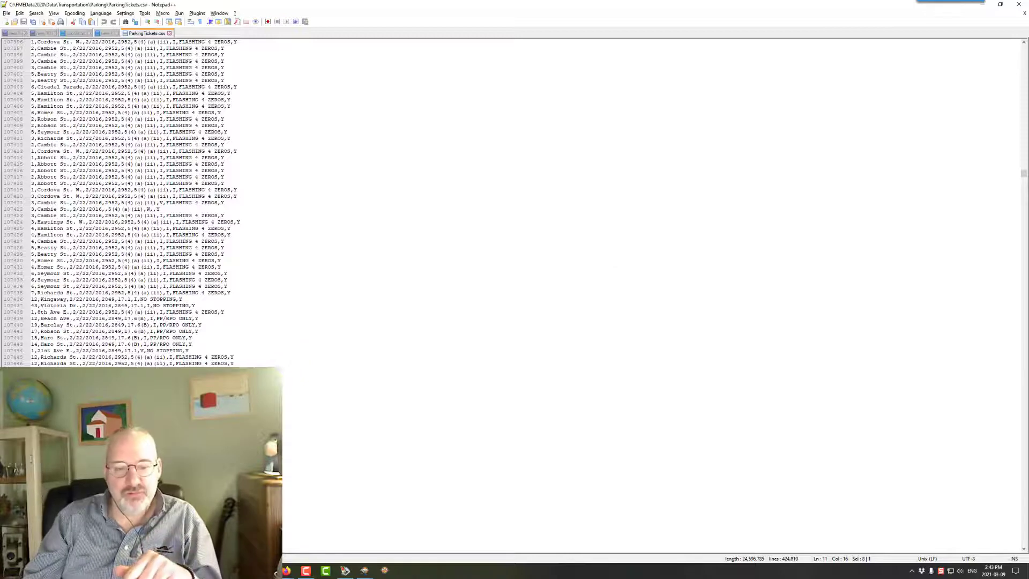
mouse_move(364, 569)
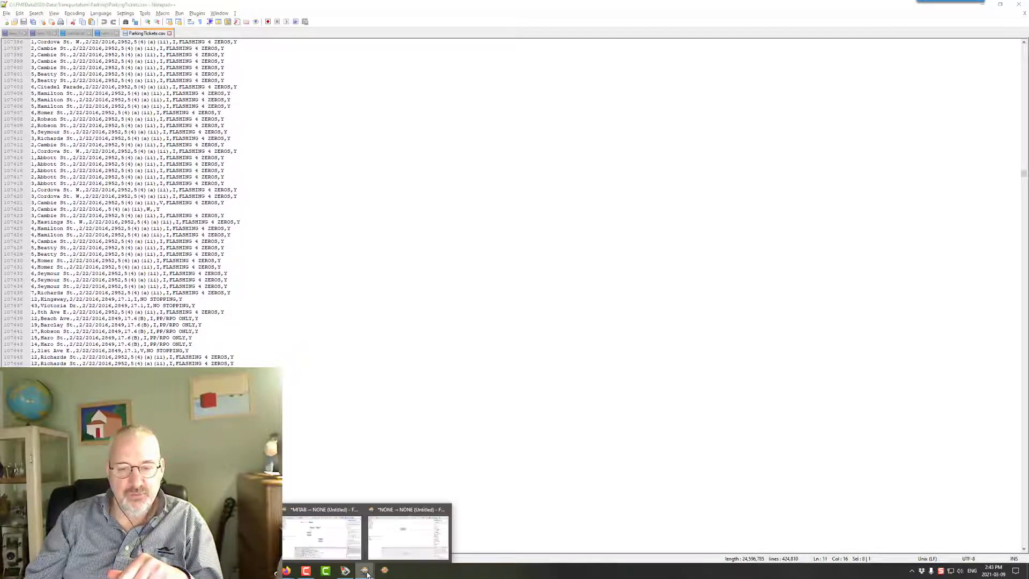
click(412, 530)
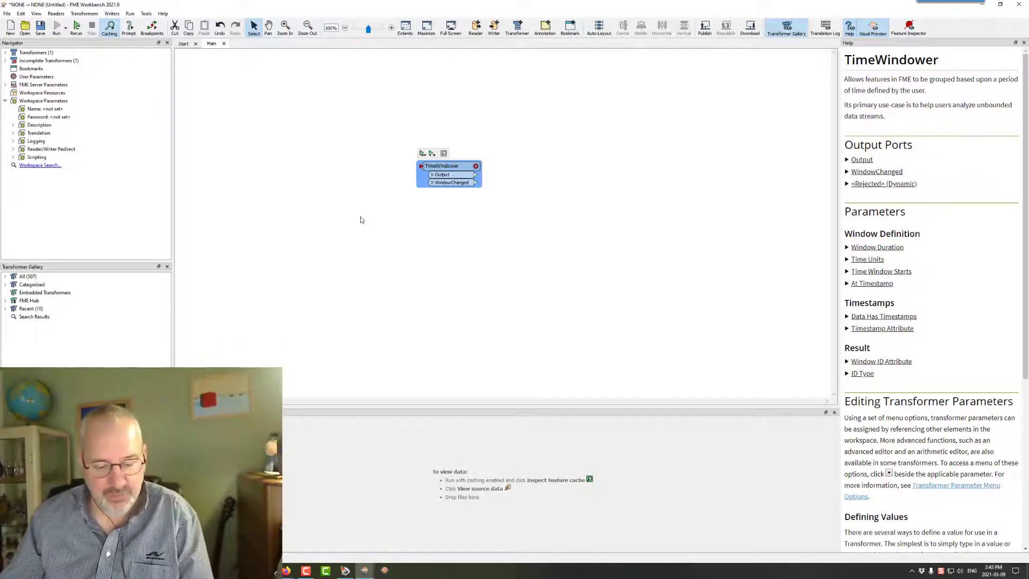
Add a CSV reader for Data\Transportation\Parking\ParkingTickets.csv with data starting at line 2
text(csv)
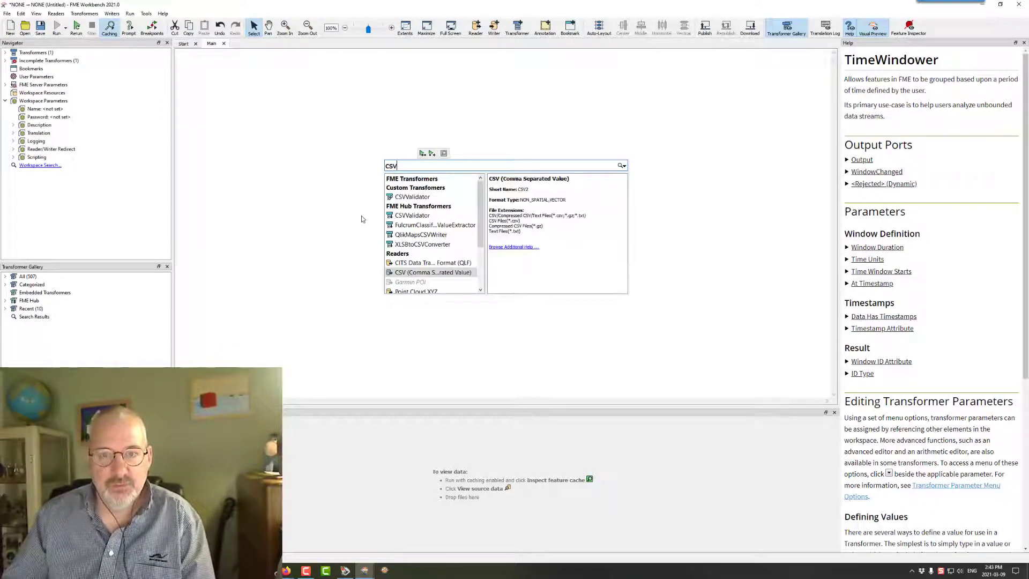
double_click(423, 272)
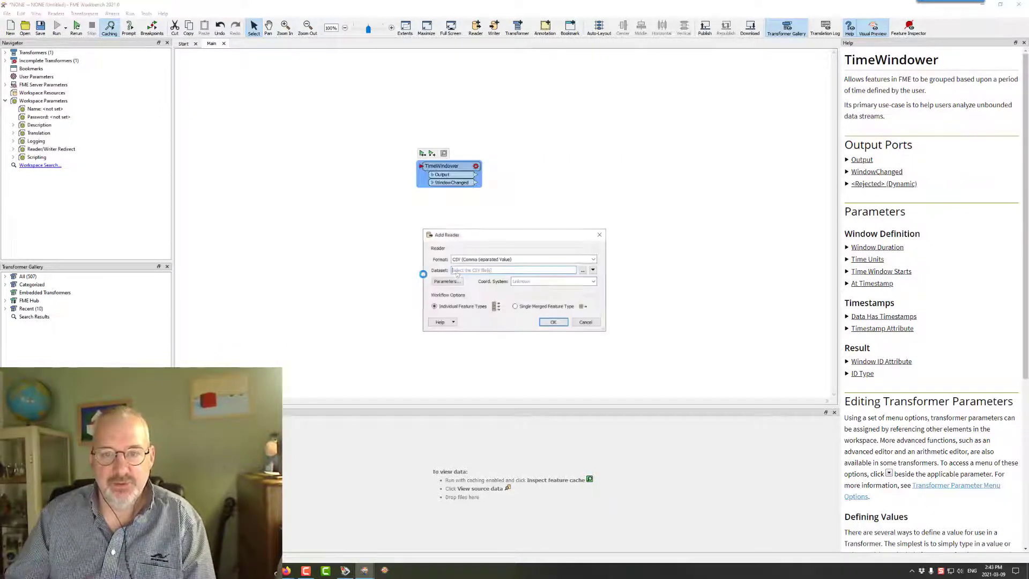
click(583, 270)
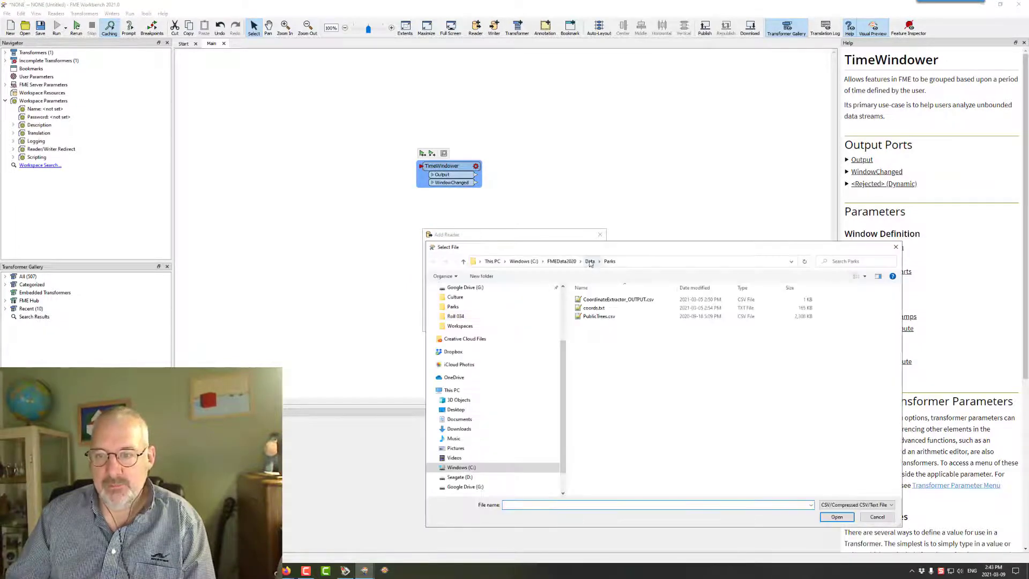
click(589, 261)
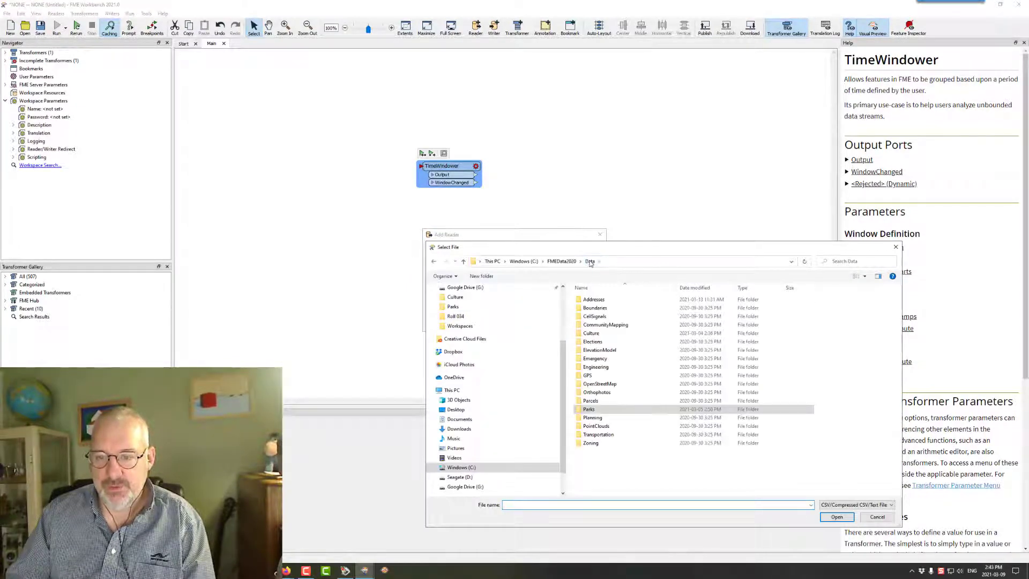
double_click(597, 434)
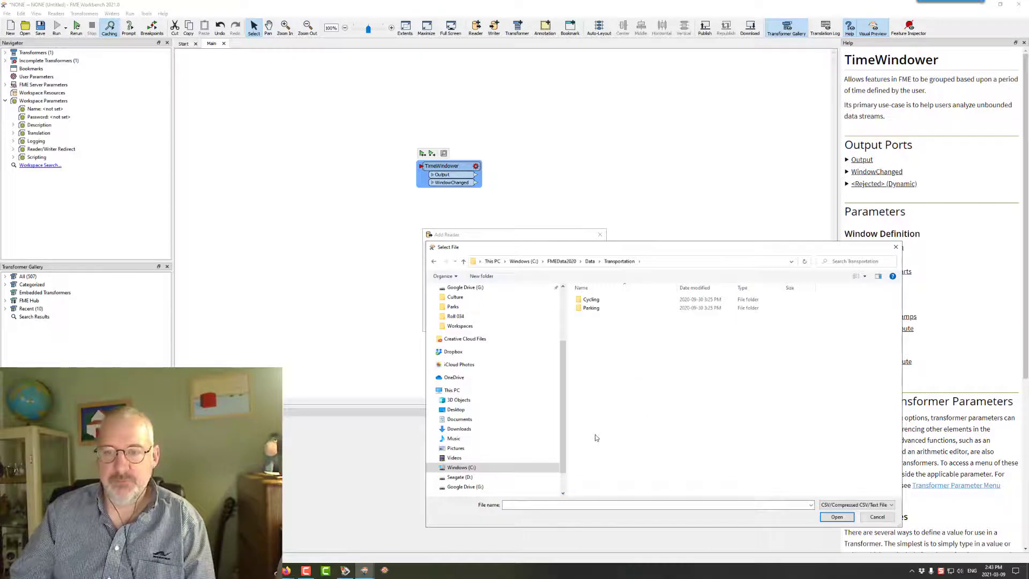
double_click(592, 308)
double_click(593, 300)
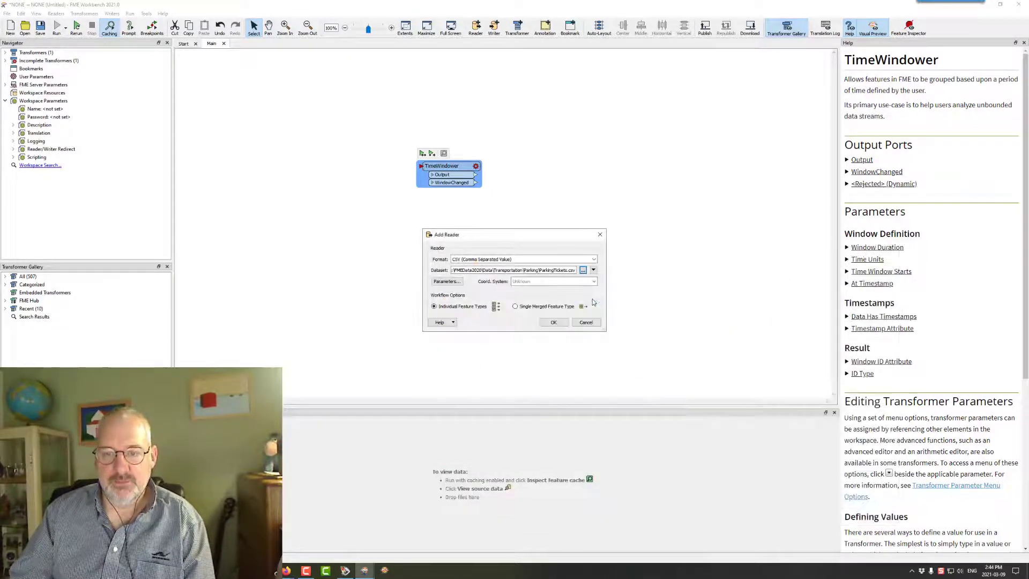
click(446, 281)
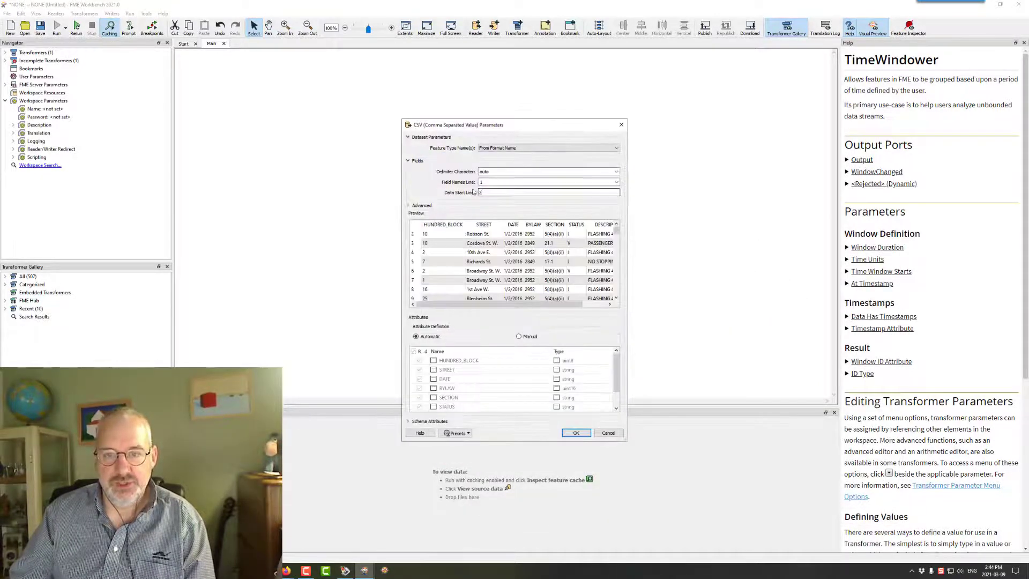
drag(492, 304, 517, 304)
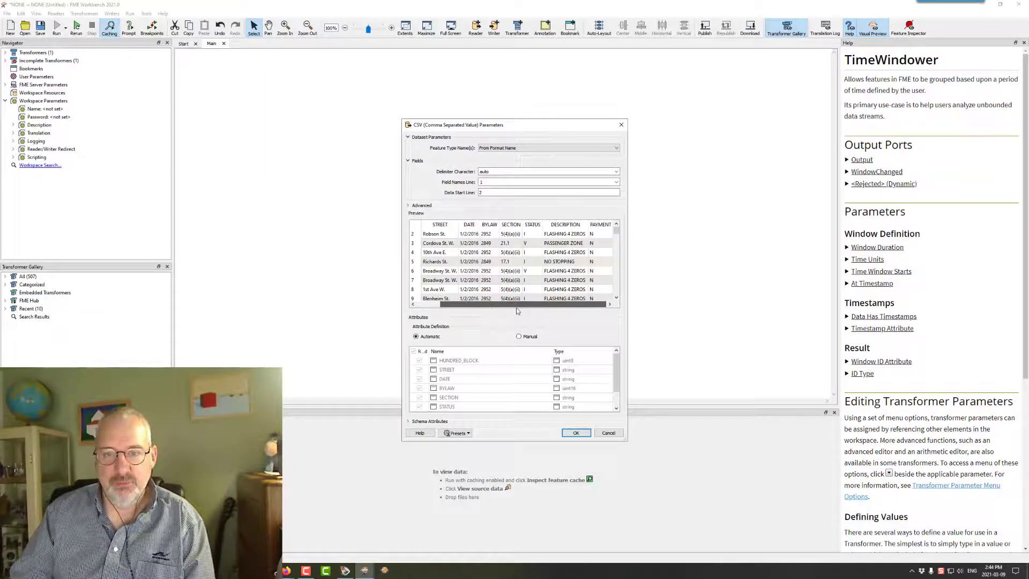
click(576, 438)
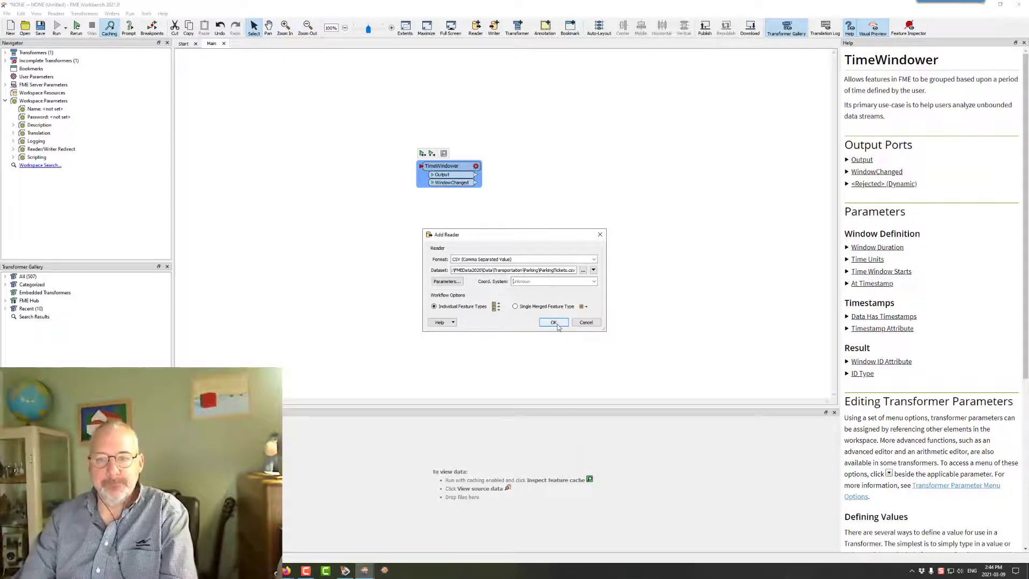
click(556, 325)
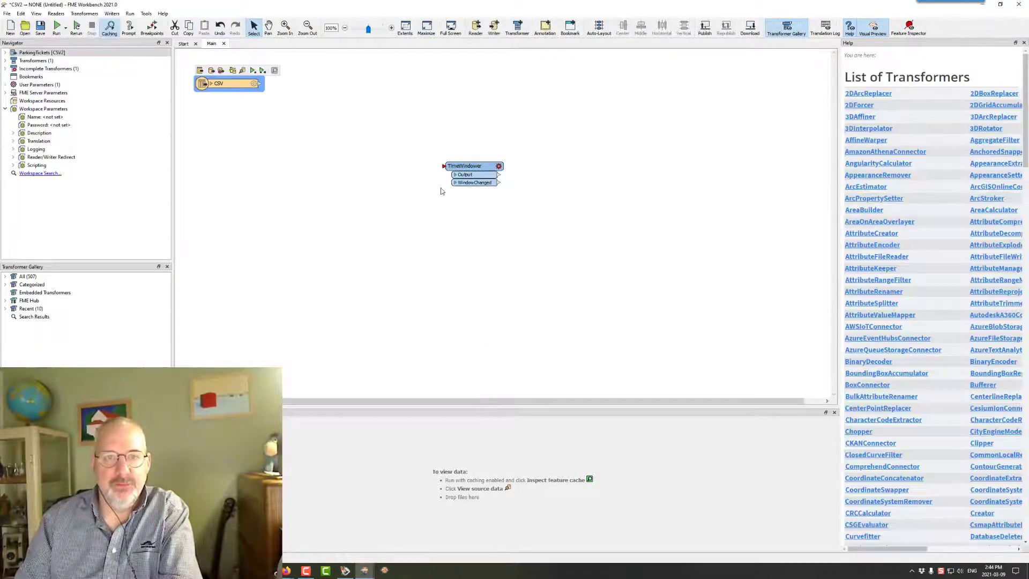
Connect the CSV reader to TimeWindower and set a 7 Days window duration
drag(258, 84, 364, 81)
click(387, 83)
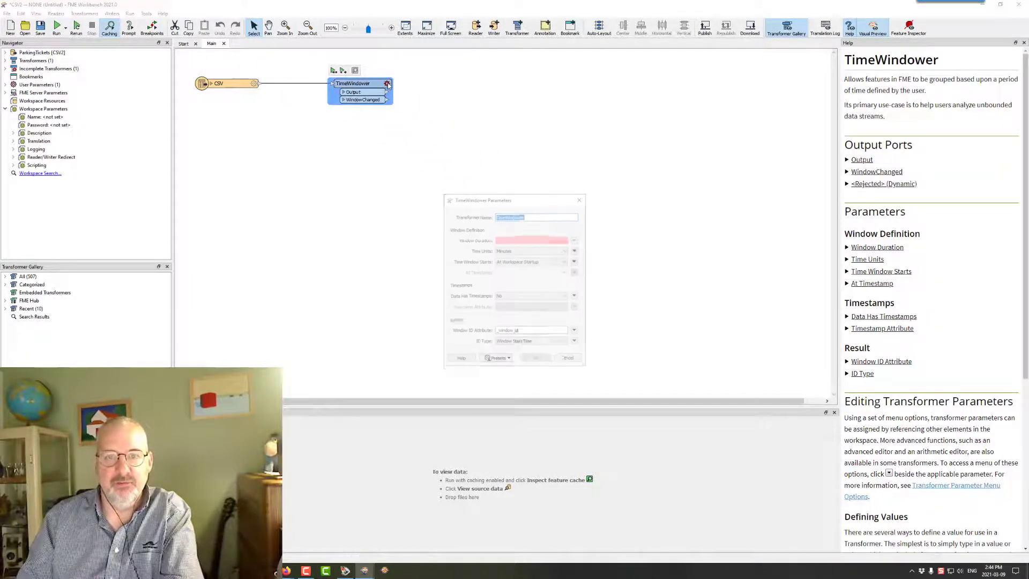
click(557, 239)
text(1)
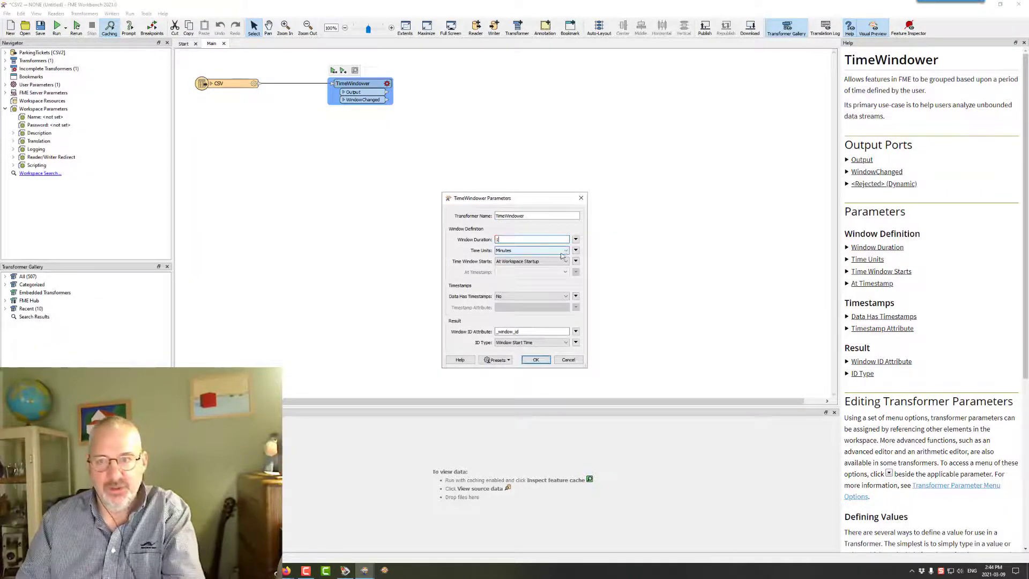
click(564, 251)
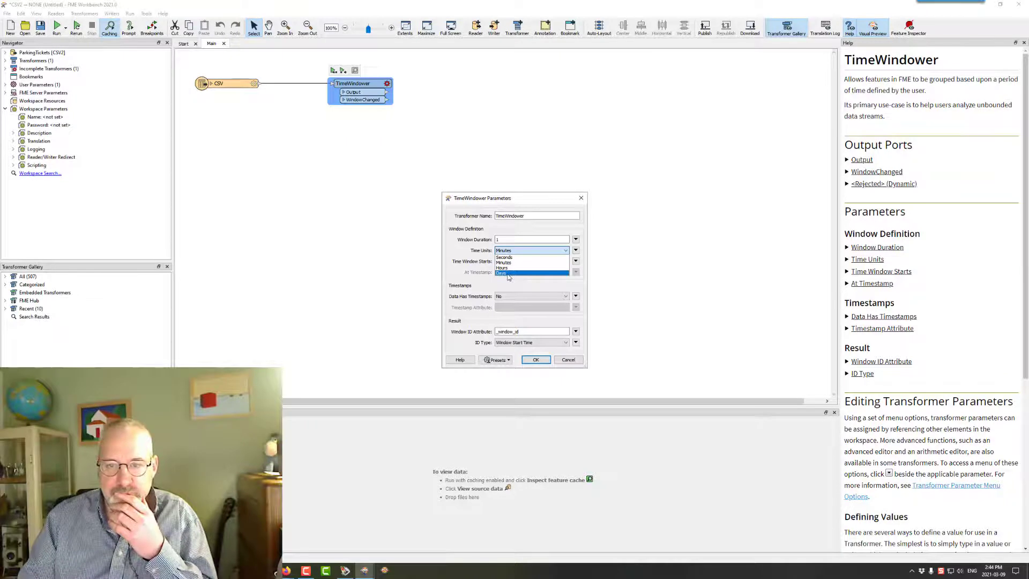
click(508, 273)
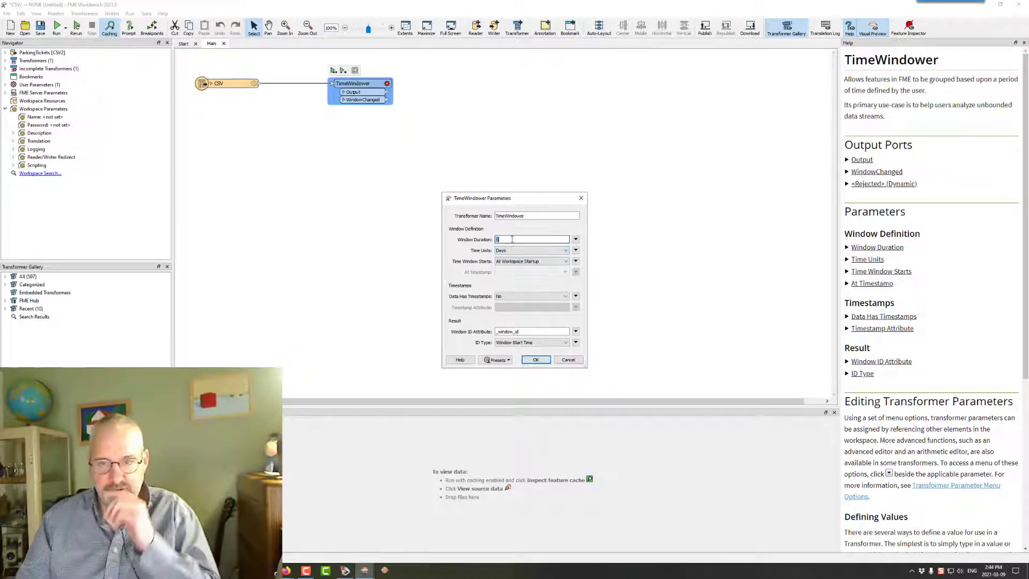
text(7)
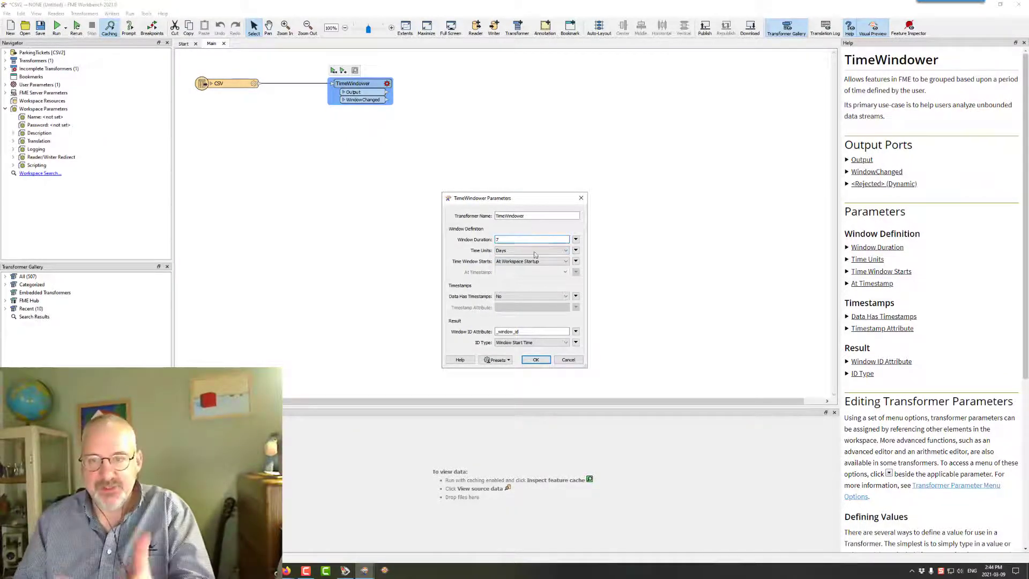
click(544, 251)
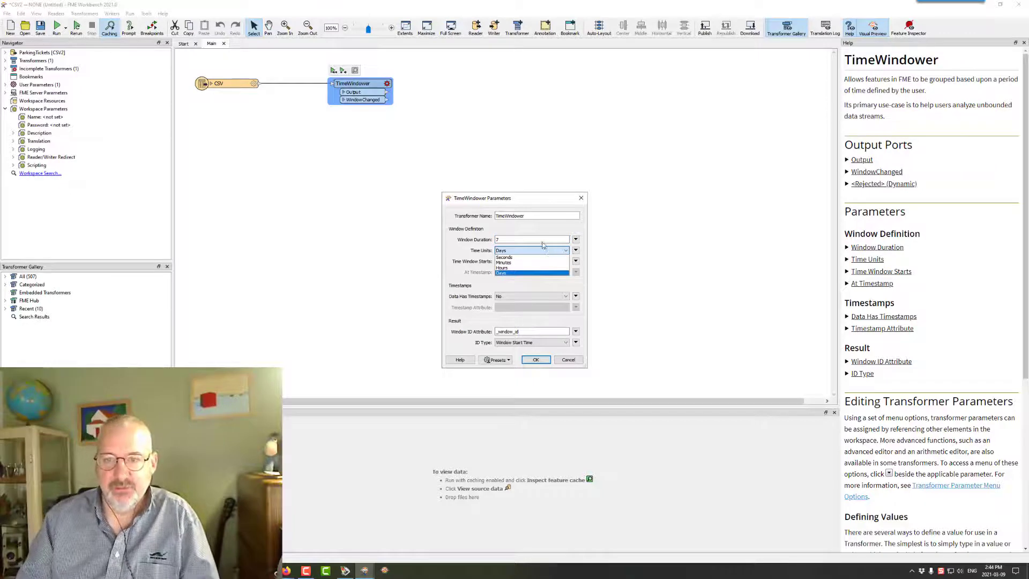
click(537, 227)
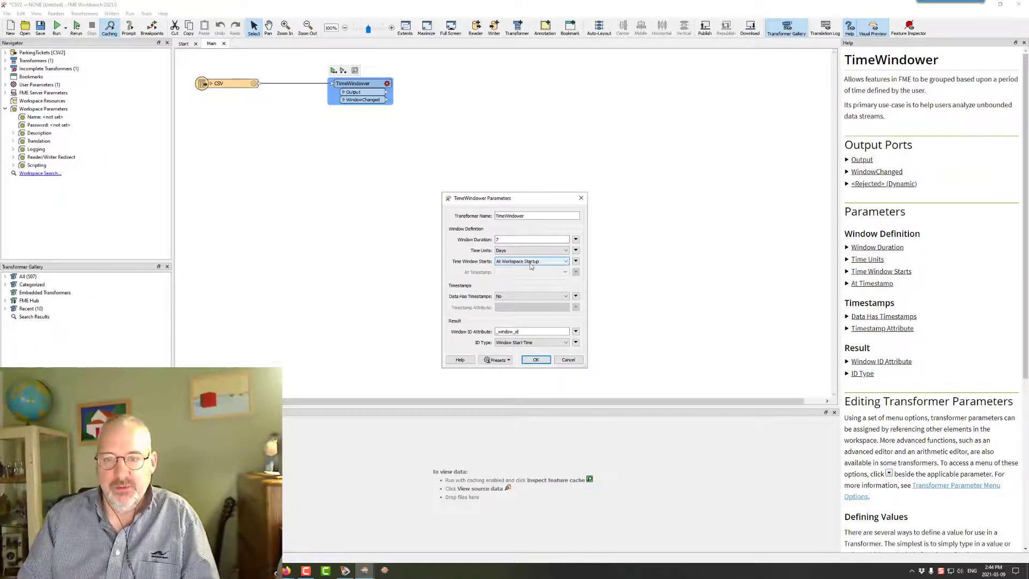
Make windows start at a specific timestamp, checking the ticket dates in the CSV
click(530, 262)
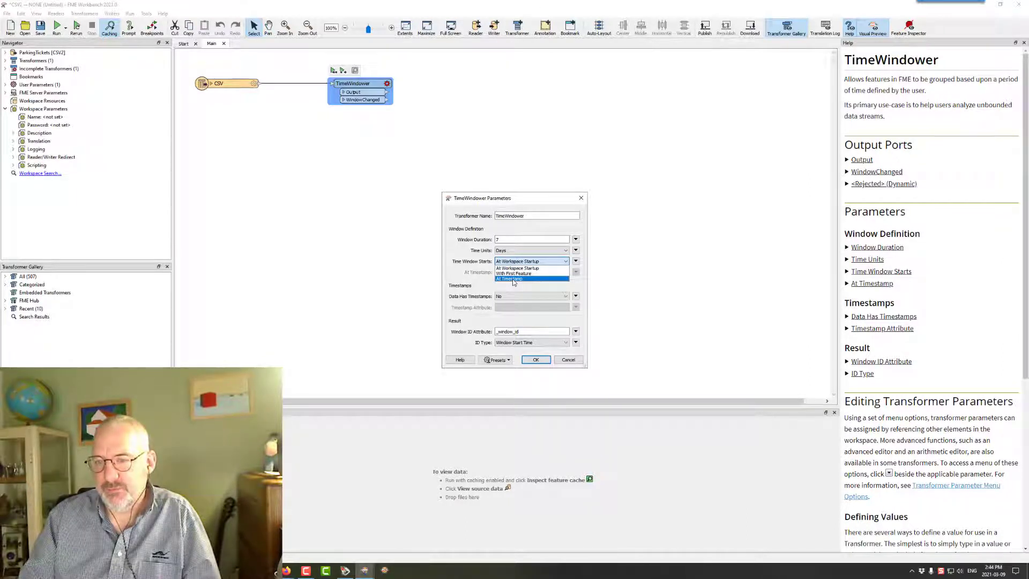
click(477, 282)
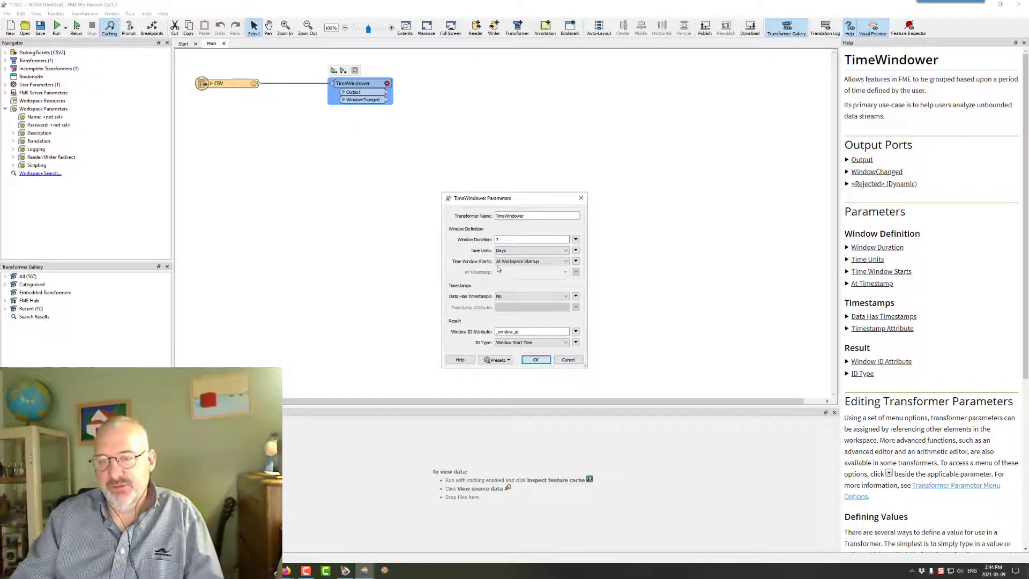
click(519, 262)
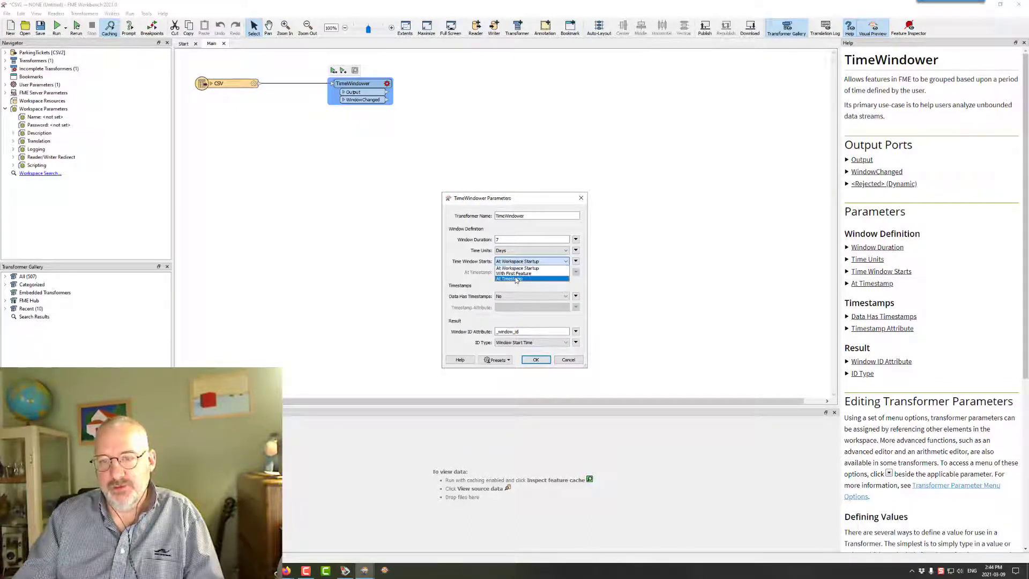
click(515, 278)
click(566, 273)
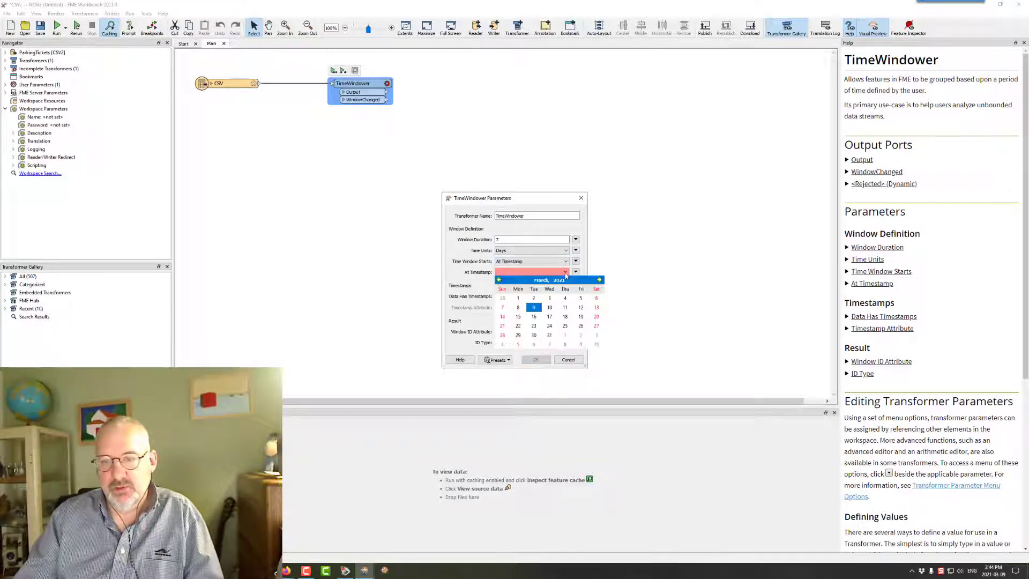
click(499, 280)
click(499, 279)
click(498, 280)
click(499, 279)
click(499, 279)
click(499, 279)
key(alt+Tab)
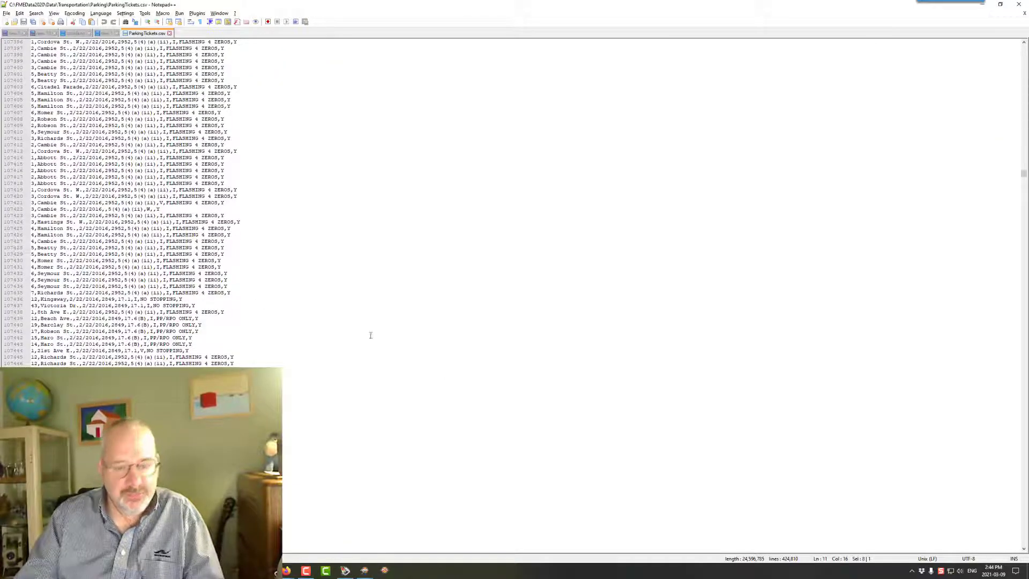
key(alt+Tab)
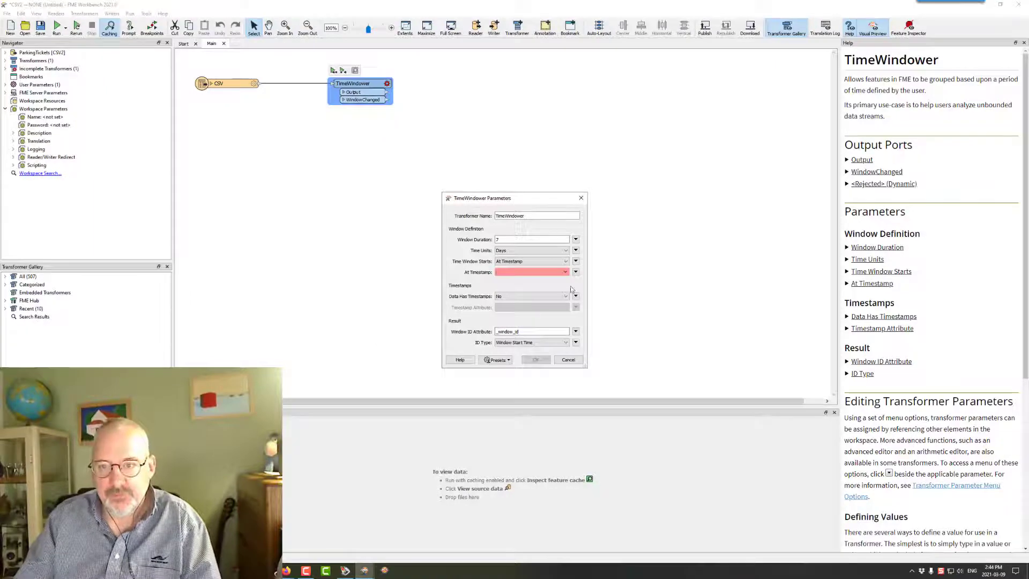
Pick January 1, 2016 as the window start timestamp in the date picker
click(566, 272)
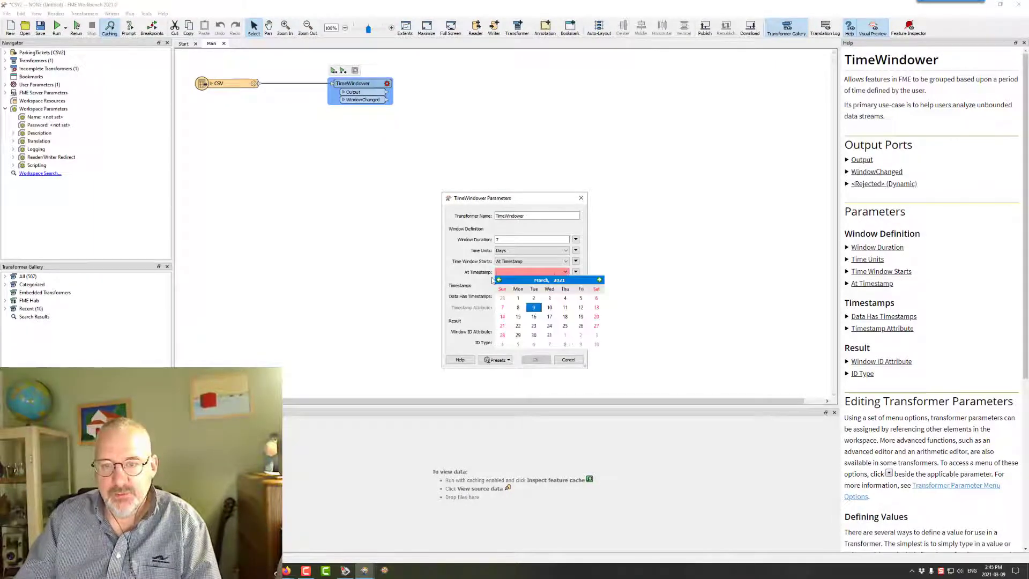
click(499, 280)
click(498, 280)
click(499, 280)
click(499, 280)
click(499, 280)
click(499, 279)
click(499, 280)
click(499, 279)
click(499, 280)
click(560, 282)
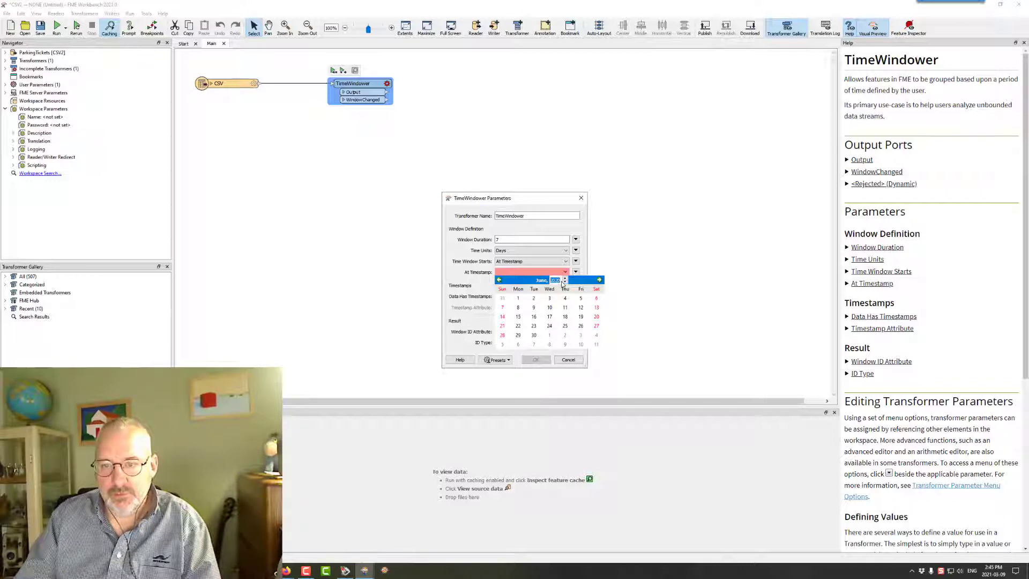
click(566, 284)
click(566, 284)
click(565, 284)
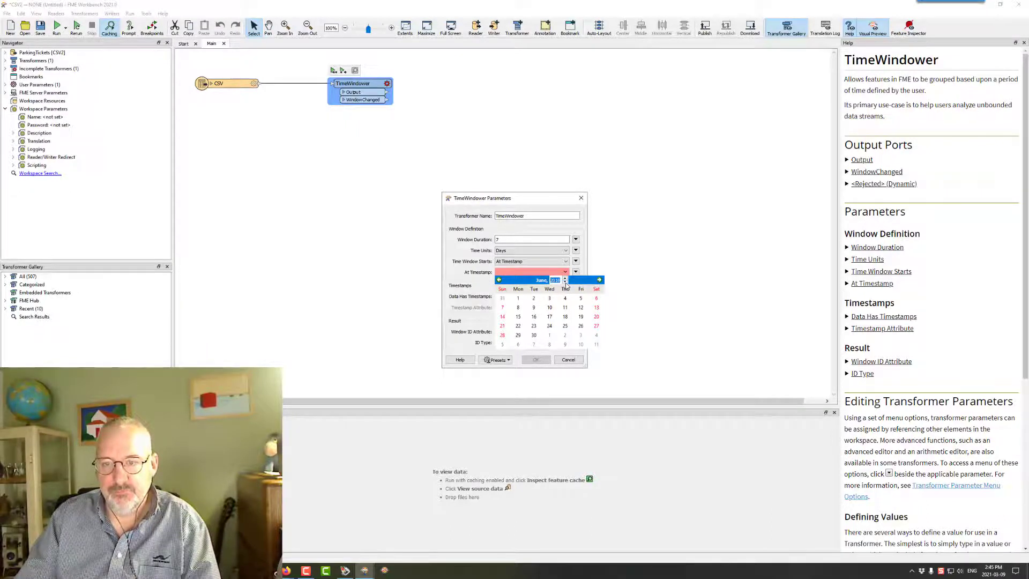
click(499, 280)
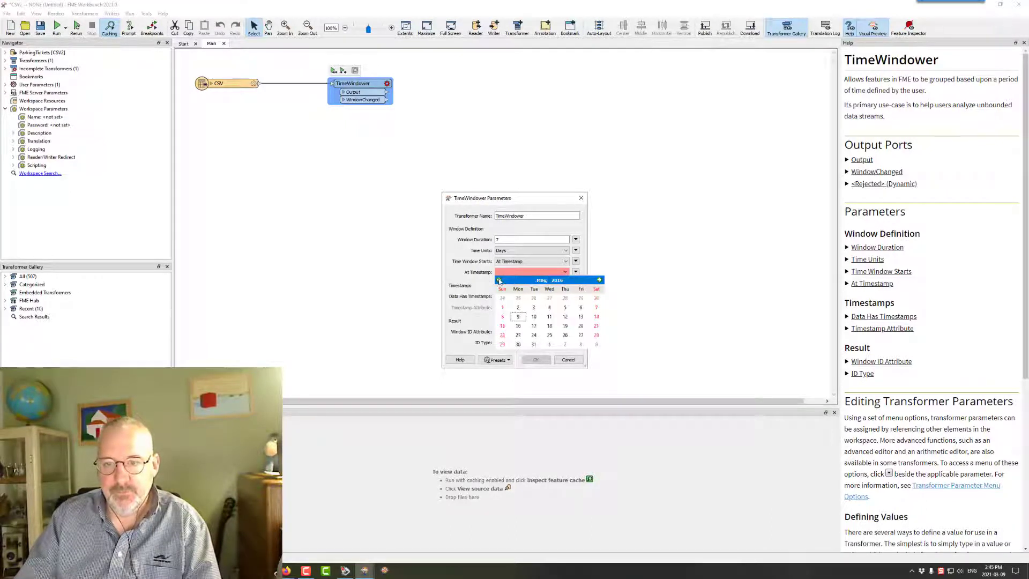
click(499, 279)
click(499, 280)
click(499, 279)
click(499, 280)
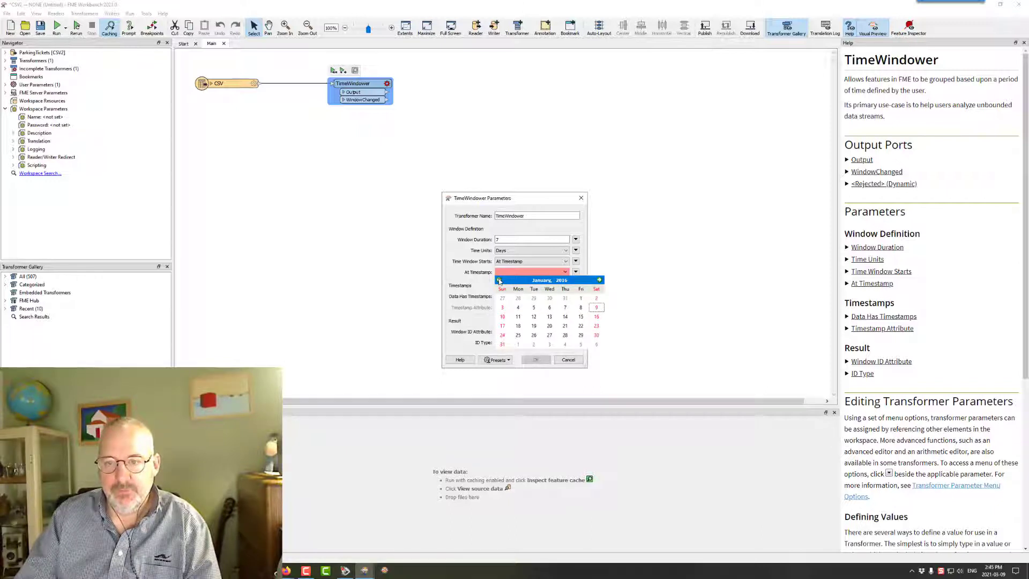
click(580, 298)
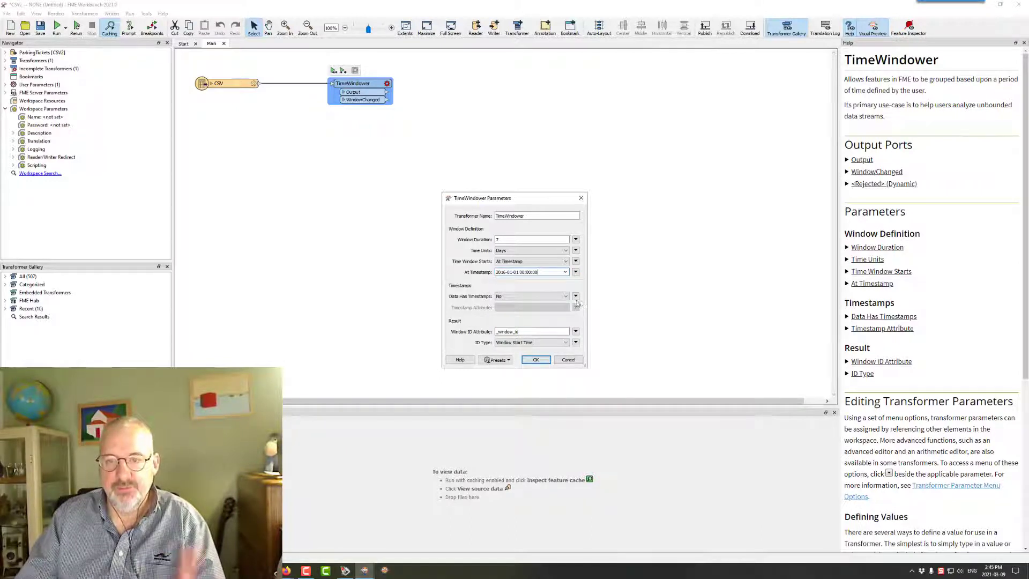
Set Data Has Timestamps to Yes from DATE, with Window Number IDs, and apply
click(566, 296)
click(519, 308)
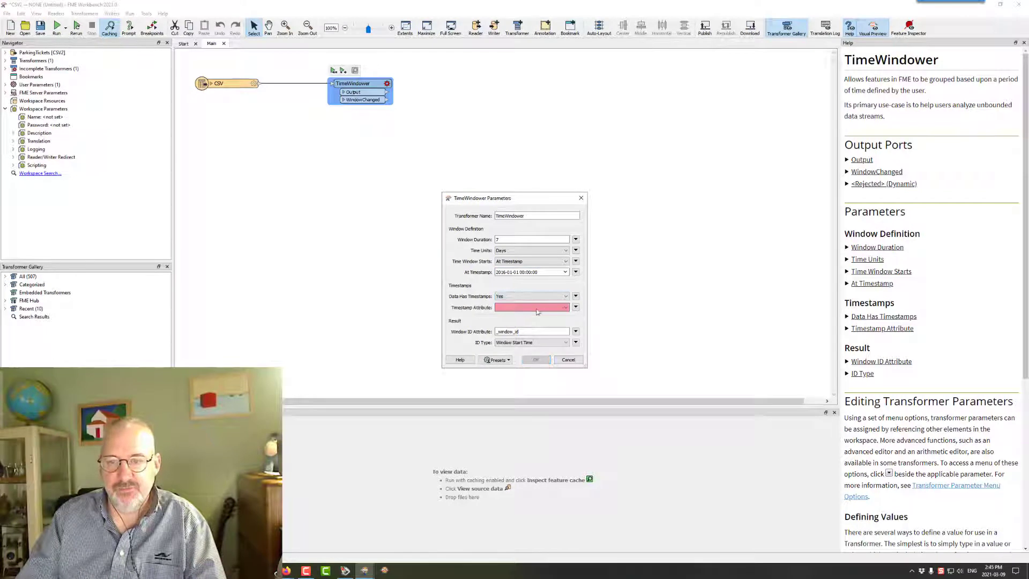
click(565, 309)
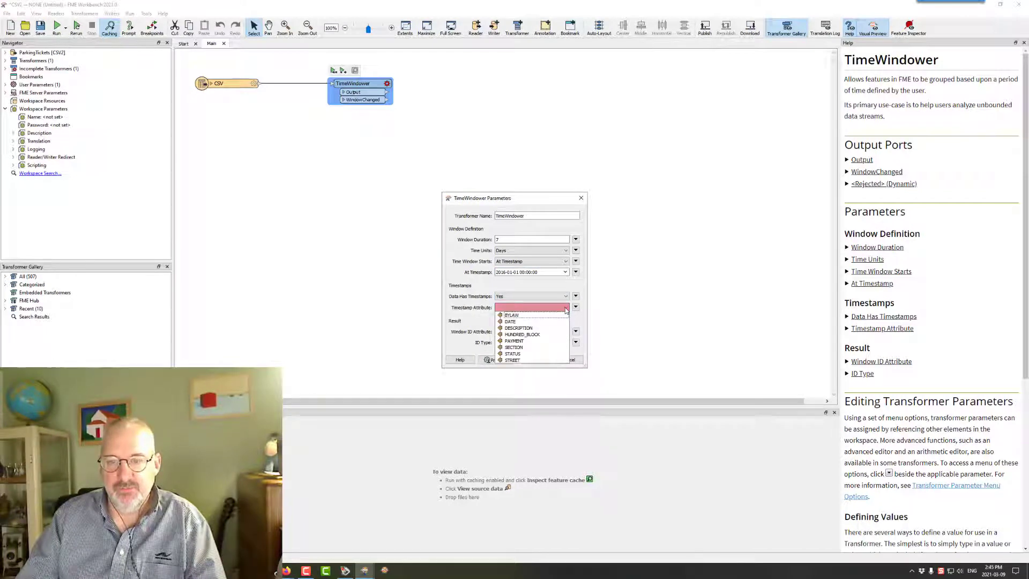
click(513, 323)
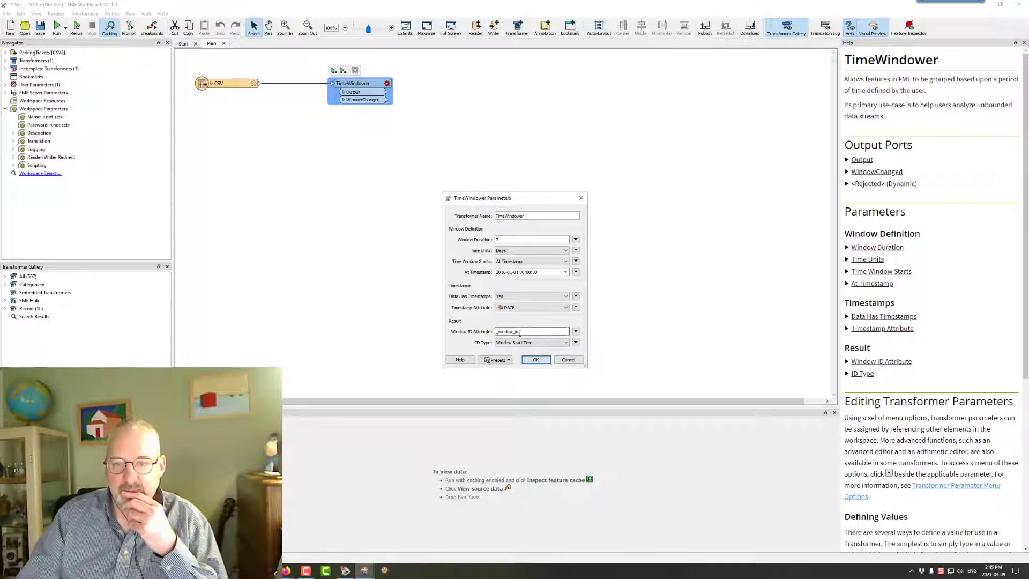
click(545, 343)
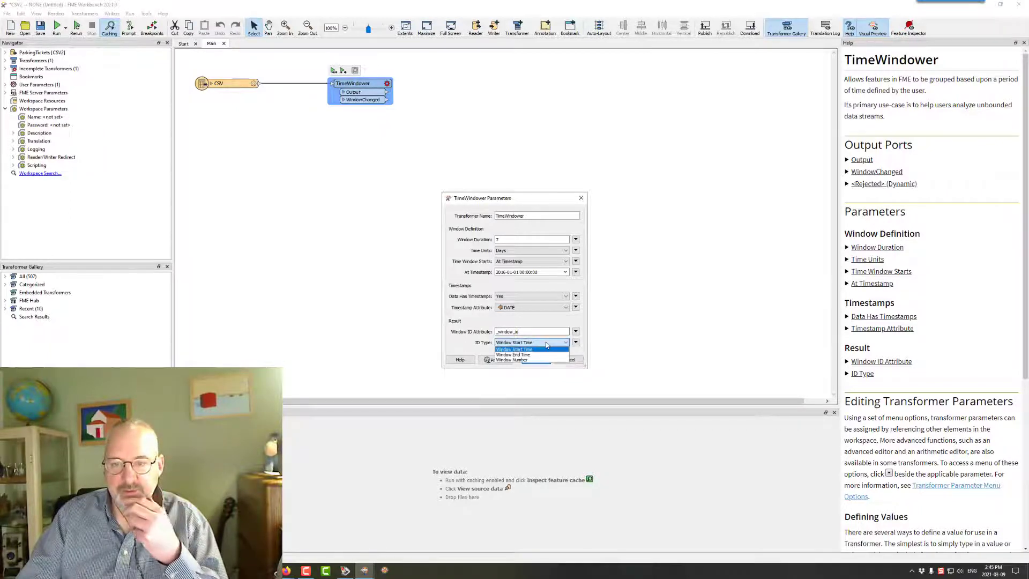
click(517, 359)
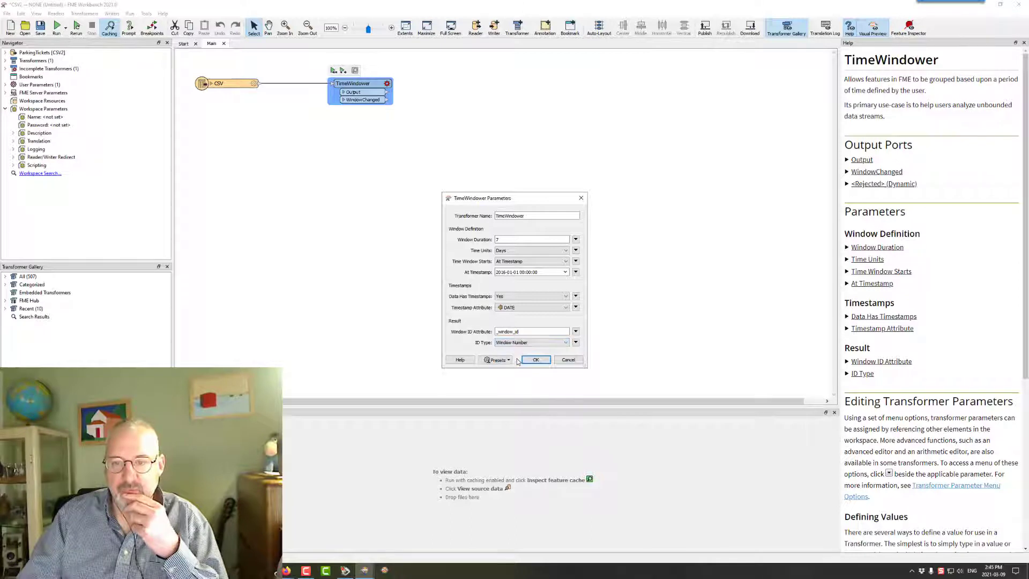
click(539, 344)
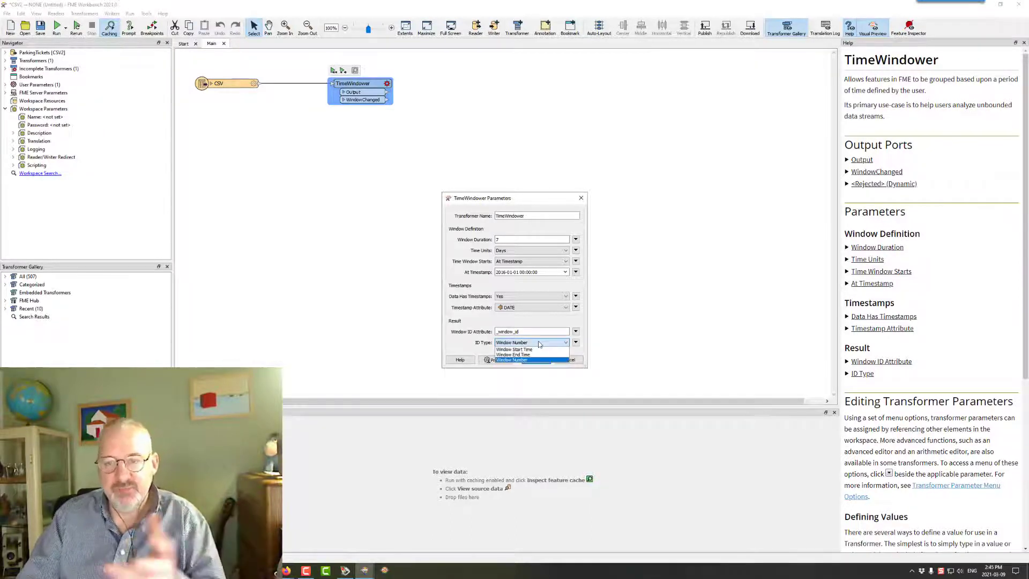
click(540, 344)
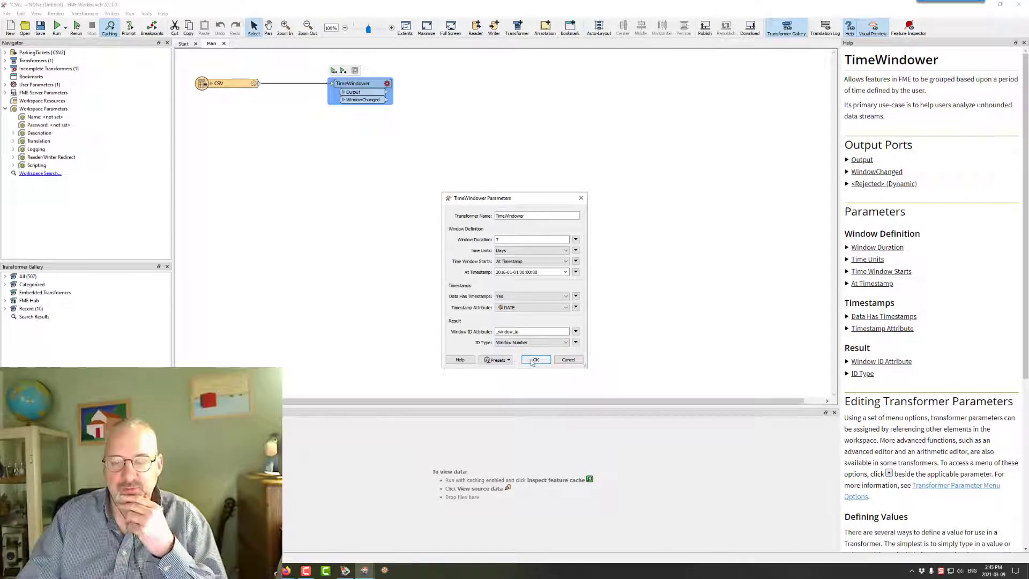
click(532, 360)
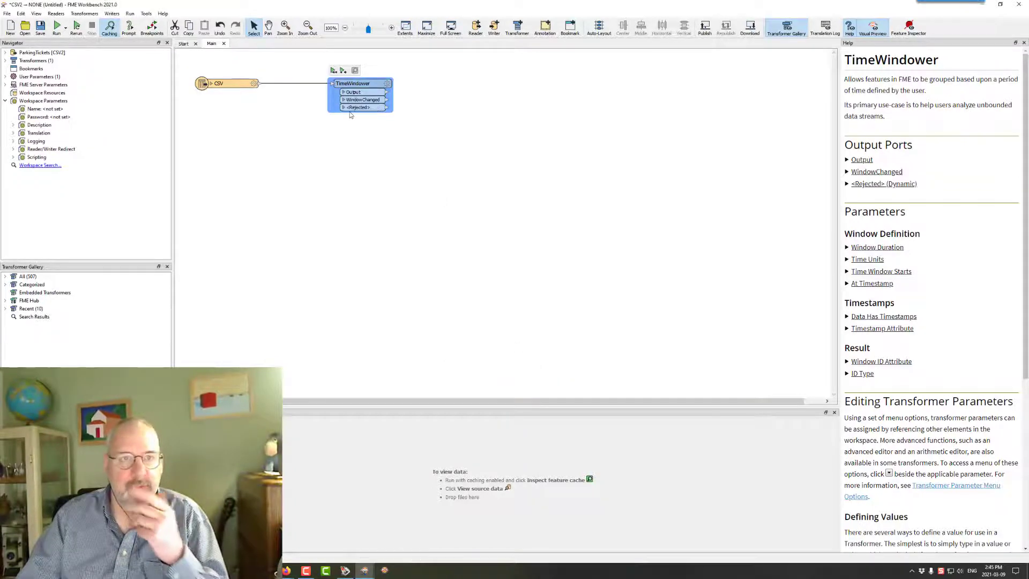
Run the workspace and inspect the 424,808 rejected features flagged INVALID_TIMESTAMP
click(57, 27)
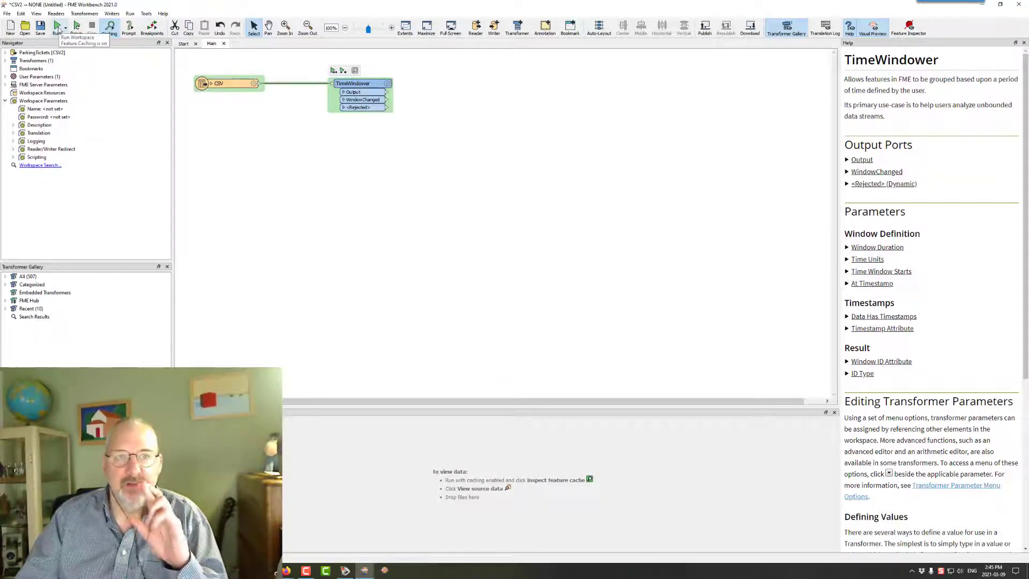
click(57, 27)
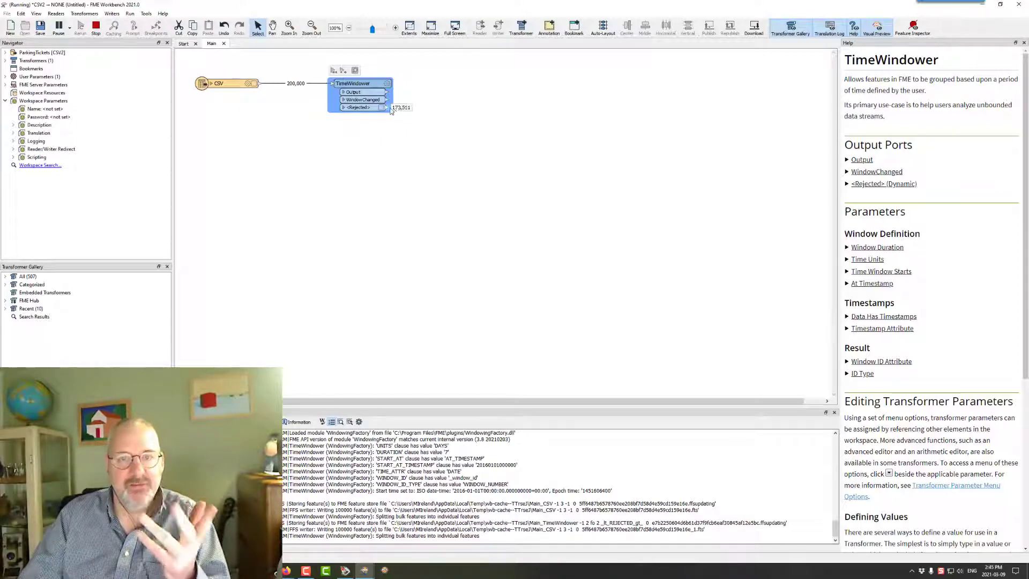
mouse_move(381, 110)
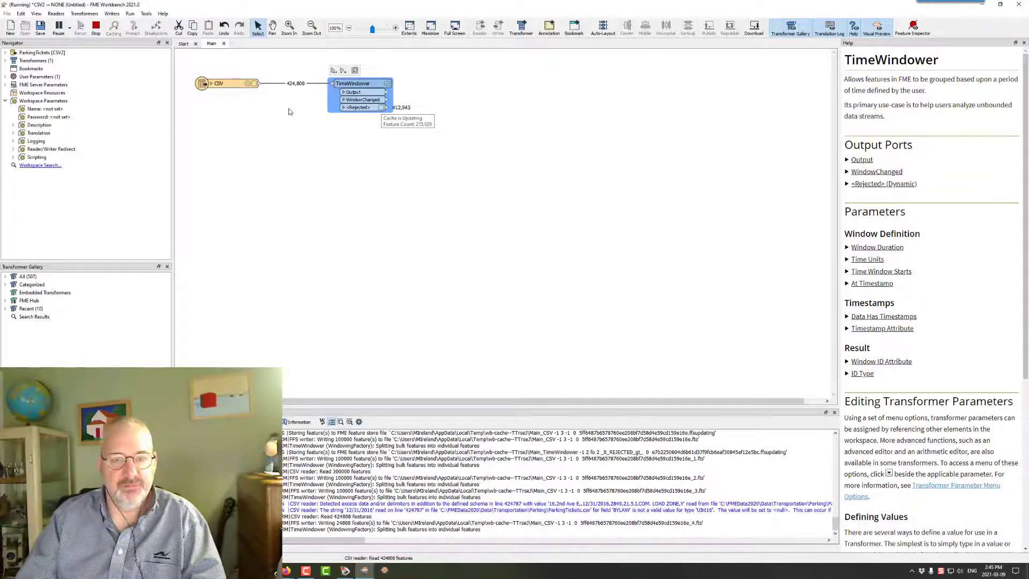
click(381, 107)
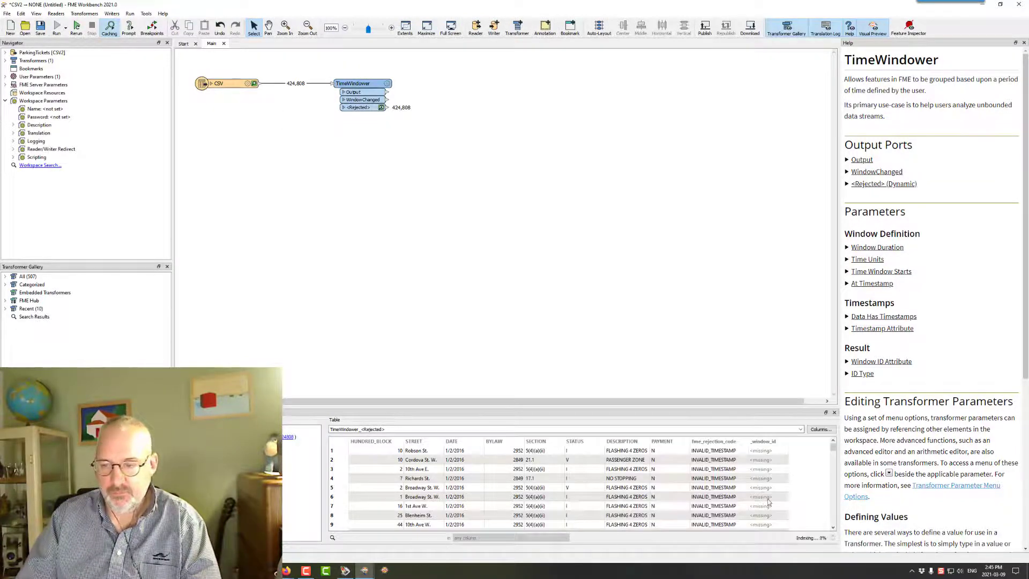
click(767, 471)
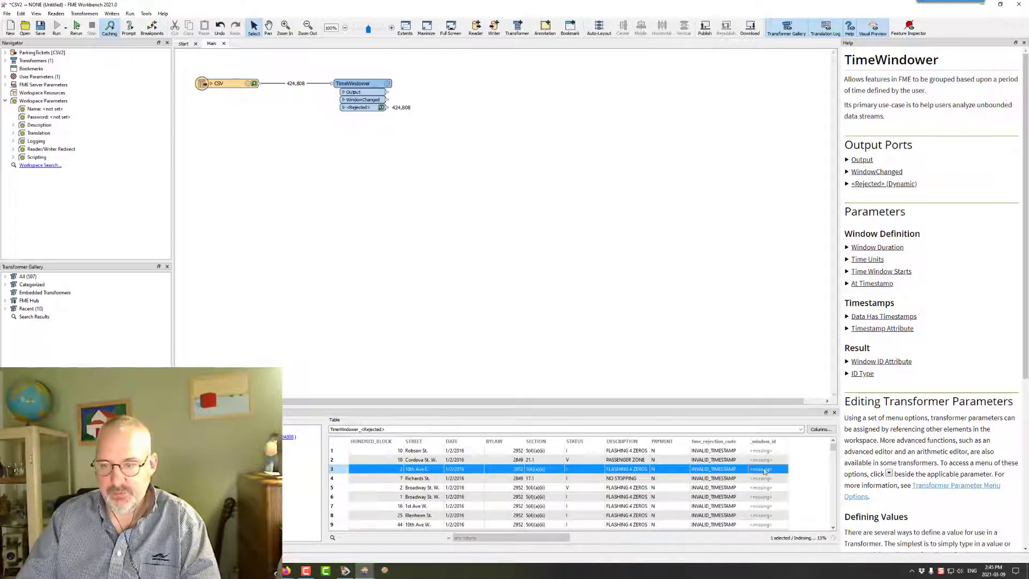
Insert a DateTimeConverter on the CSV–TimeWindower link and choose DATE as its datetime attribute
click(282, 85)
text(dtf)
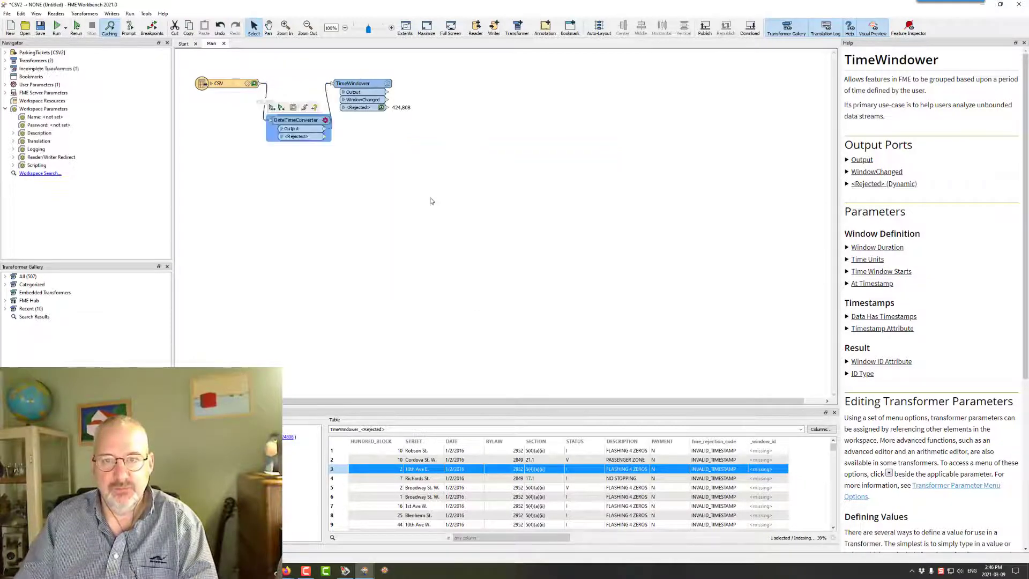
double_click(431, 198)
click(325, 120)
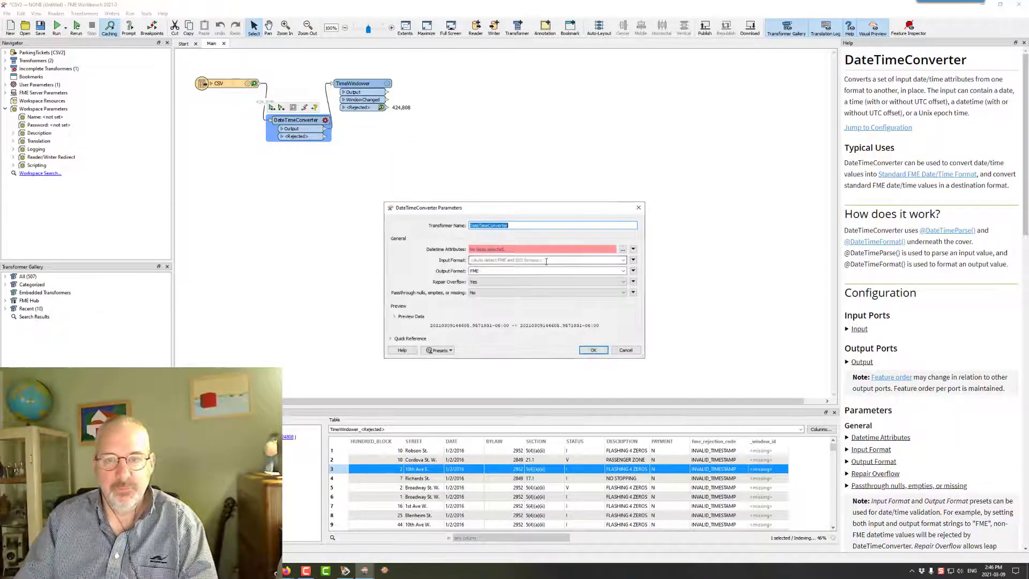
click(623, 249)
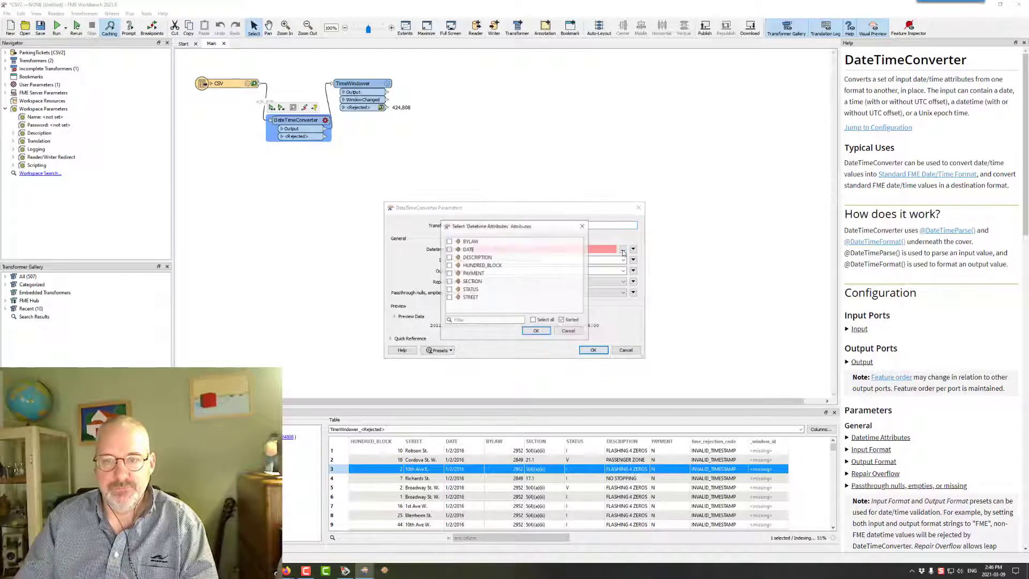
click(475, 250)
click(536, 331)
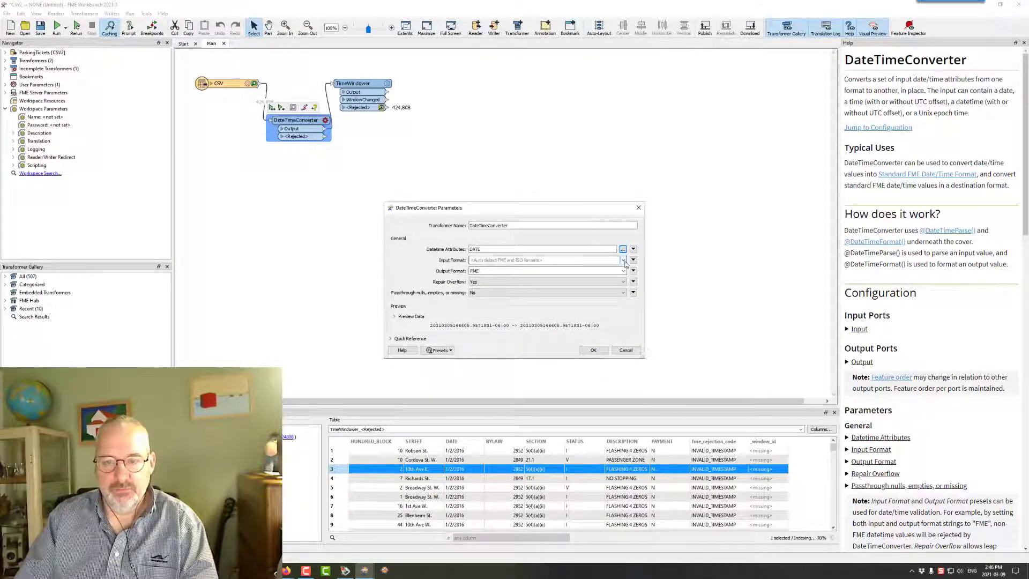
Set input format %d/%m/%Y$ and output format %Y%m%d%H%M%S, then apply
click(597, 260)
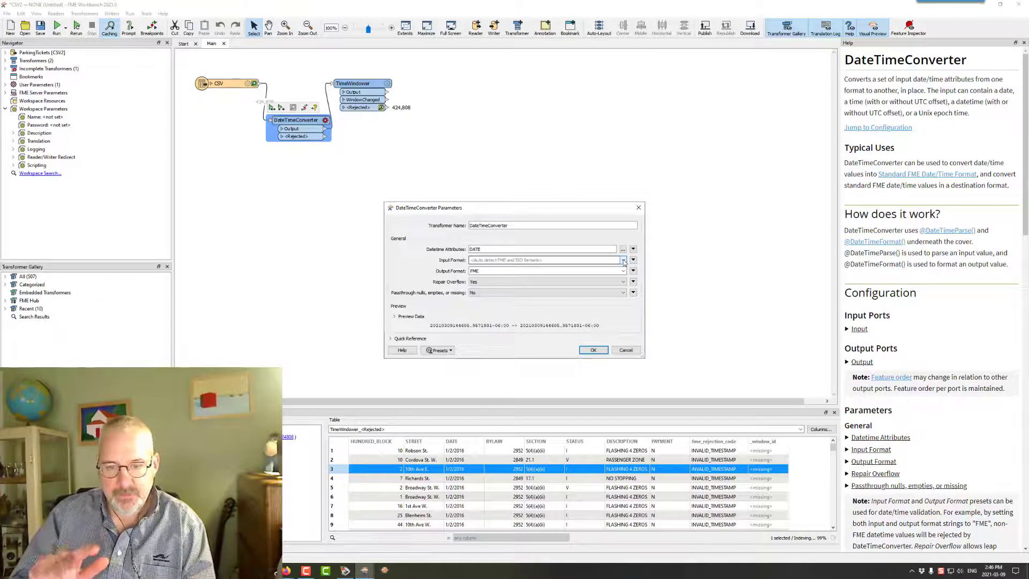
text(D/)
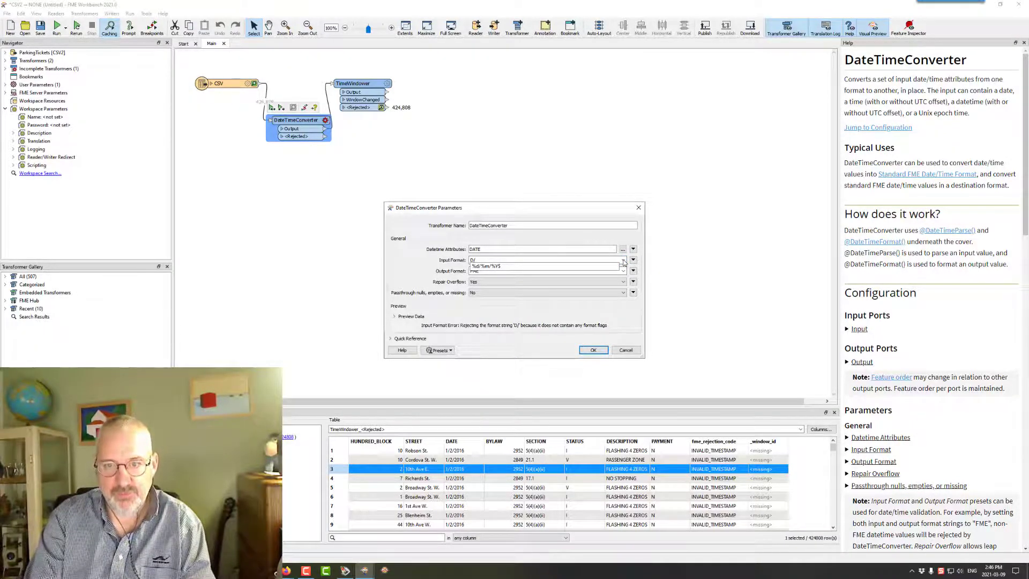
key(Down)
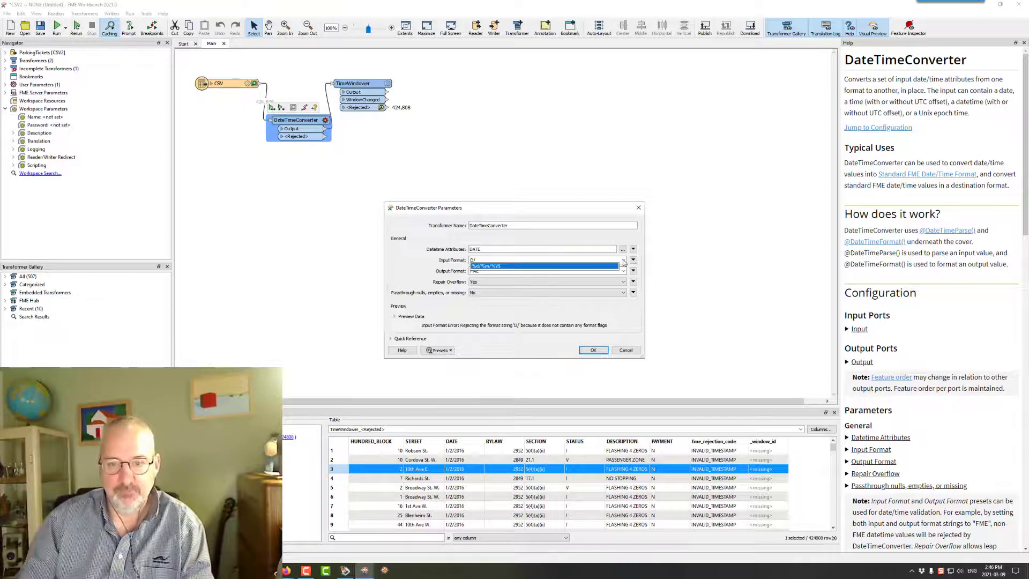
click(499, 267)
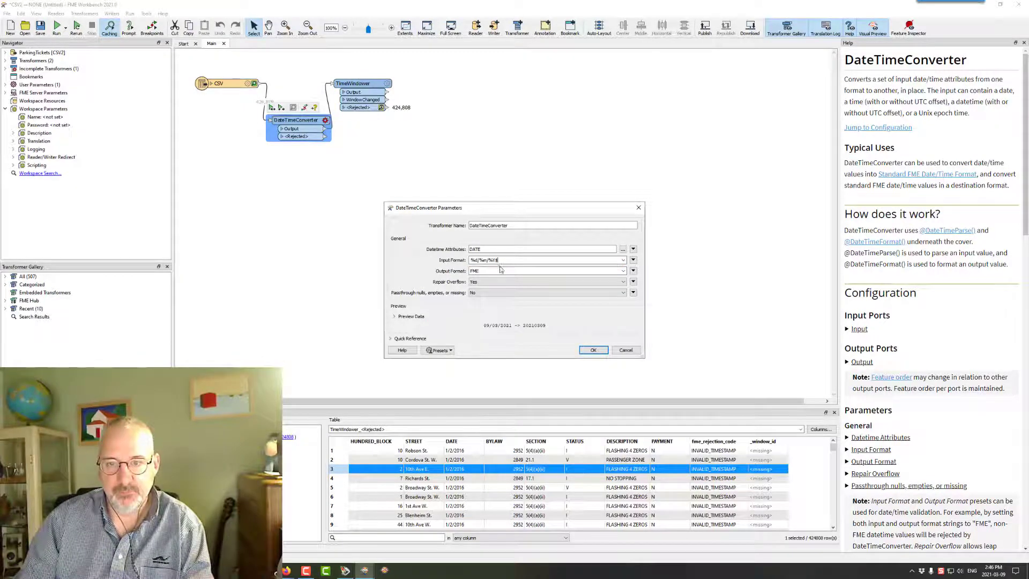
click(592, 271)
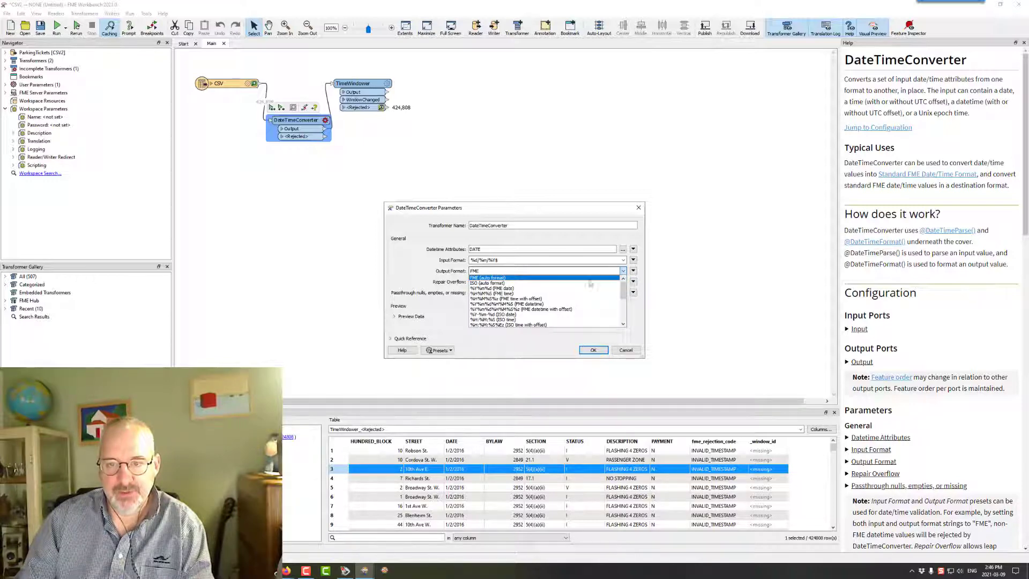
click(531, 306)
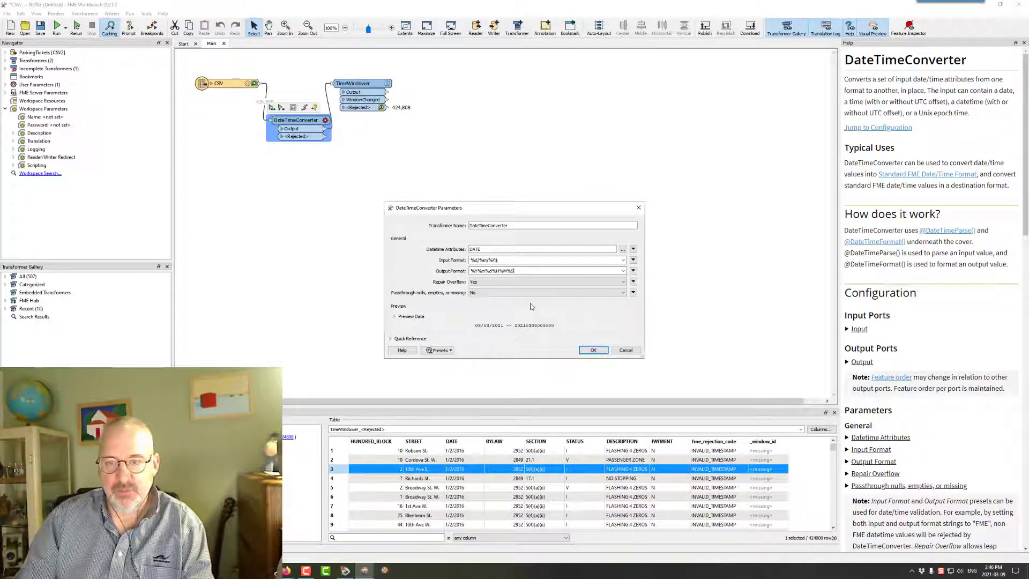
click(594, 349)
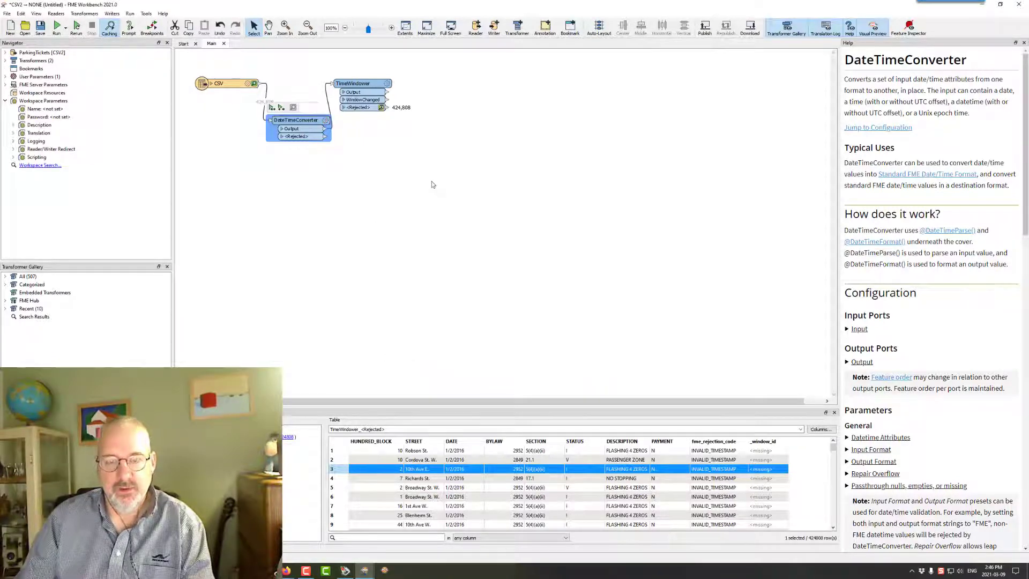
Rerun the workspace, move the DateTimeConverter beside the CSV reader, and select TimeWindower
key(ctrl+r)
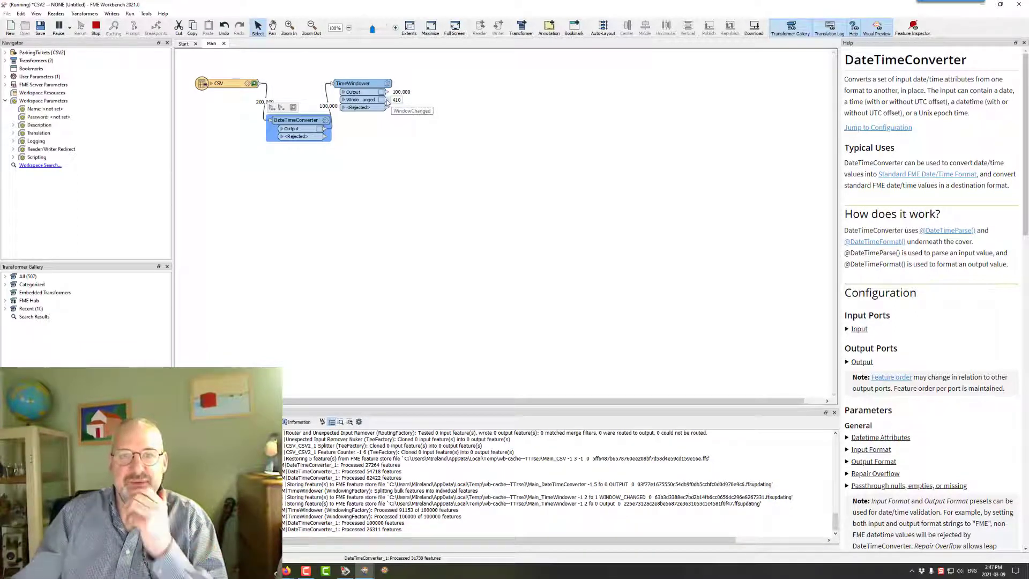
drag(387, 101, 531, 109)
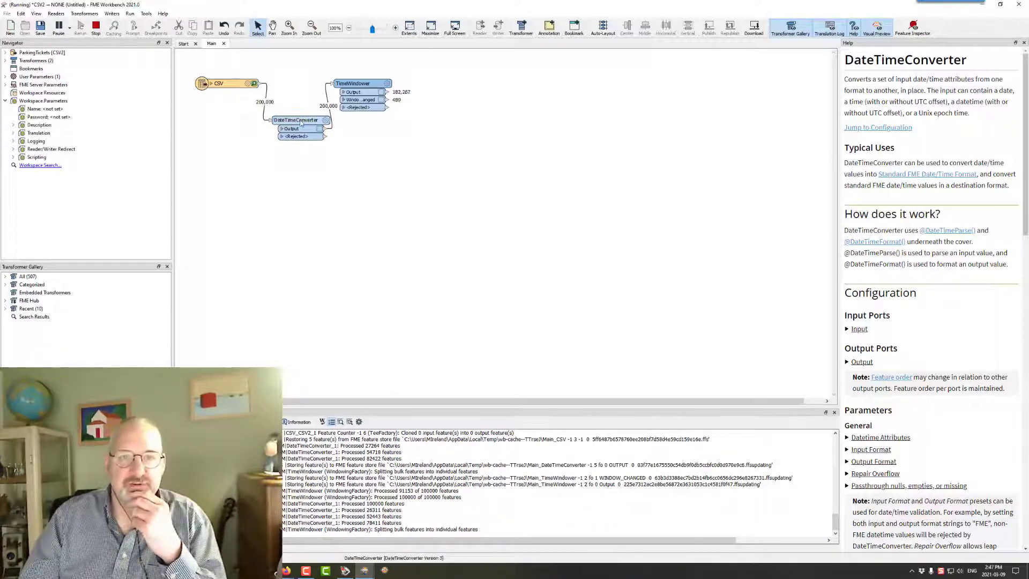
drag(314, 128, 294, 122)
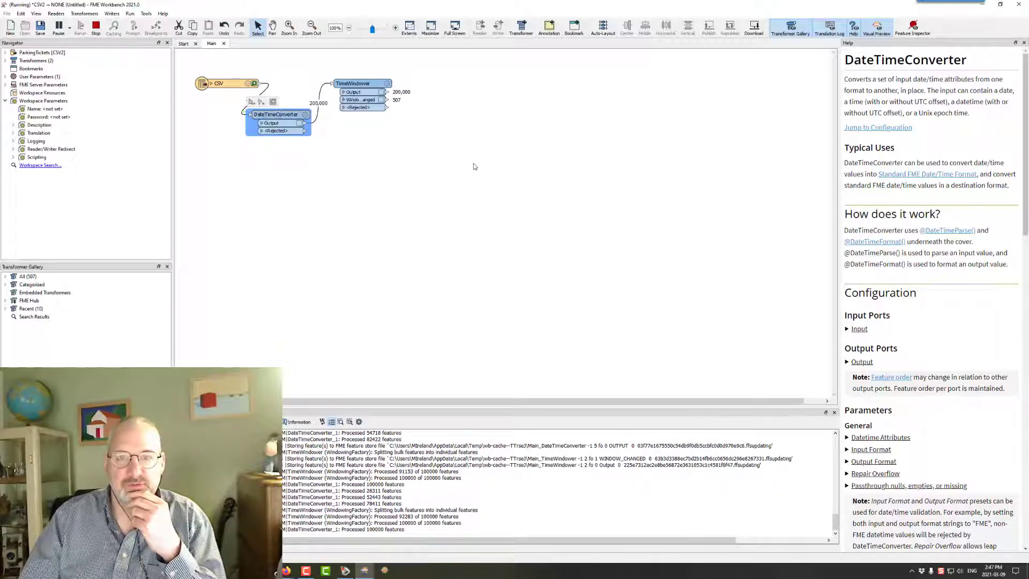
click(394, 90)
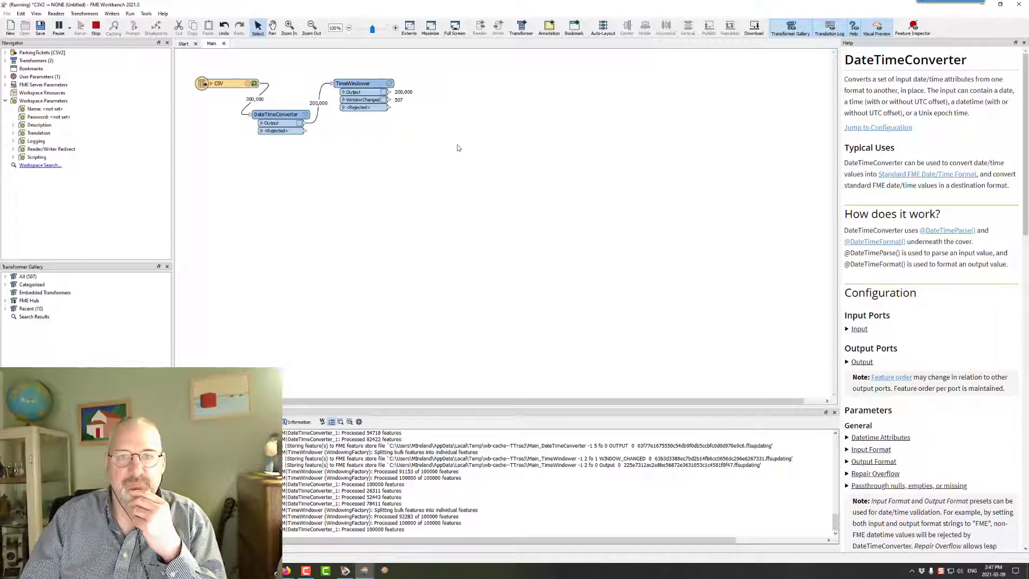
click(366, 84)
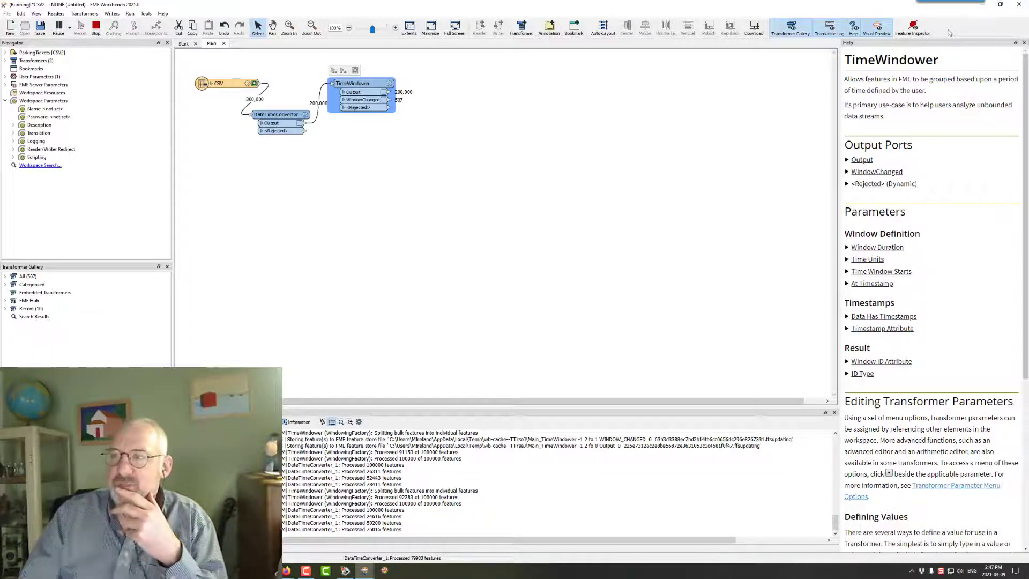
Add Parameter Editor from the Windows group to the end of the toolbar
right_click(950, 33)
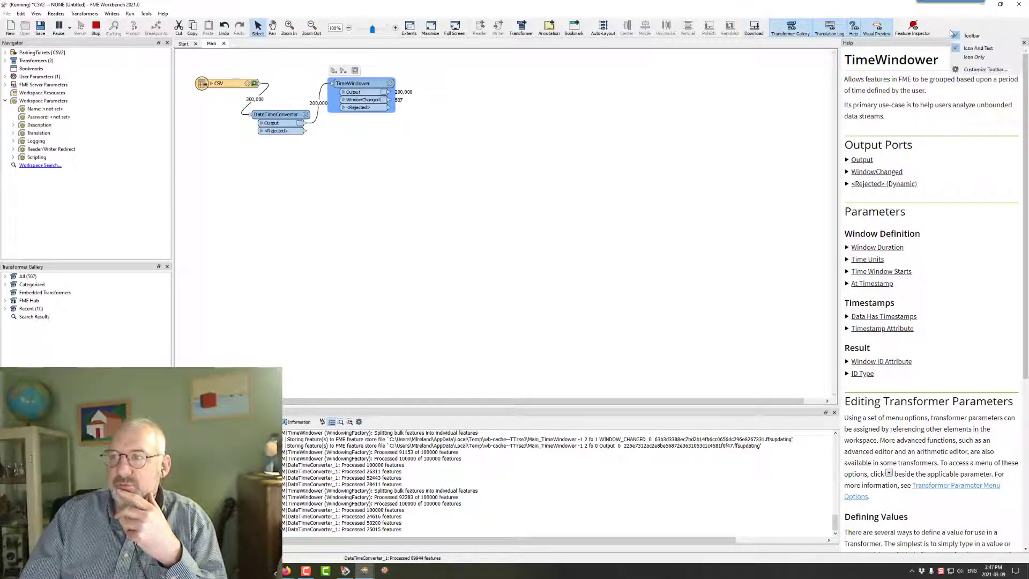
click(981, 69)
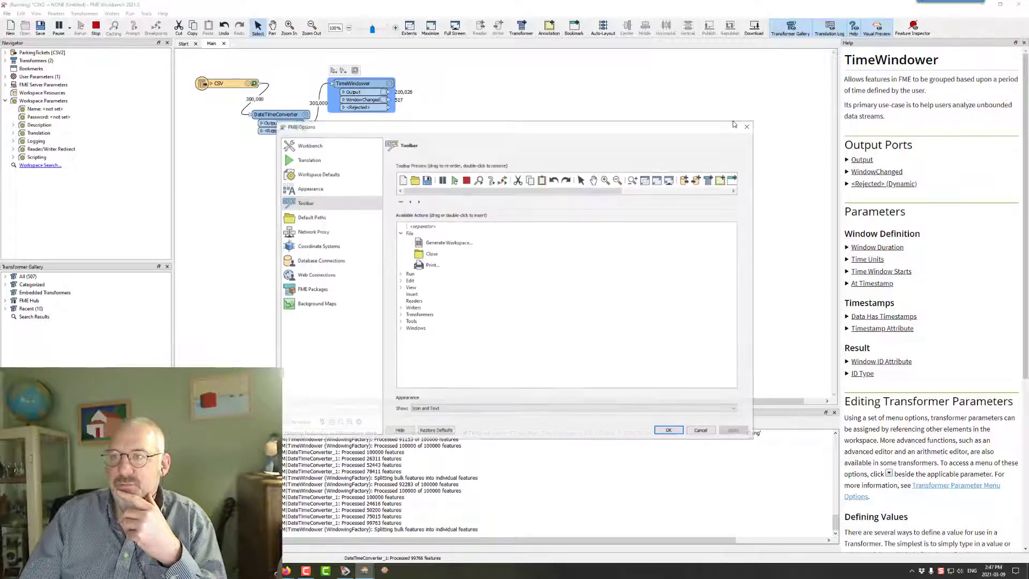
click(400, 329)
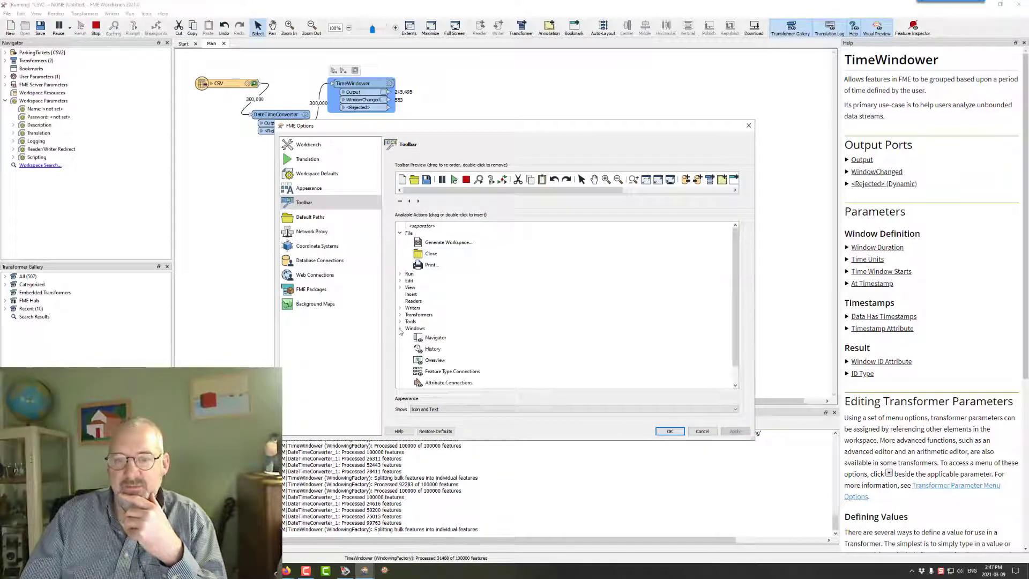
scroll(444, 384, down, 1)
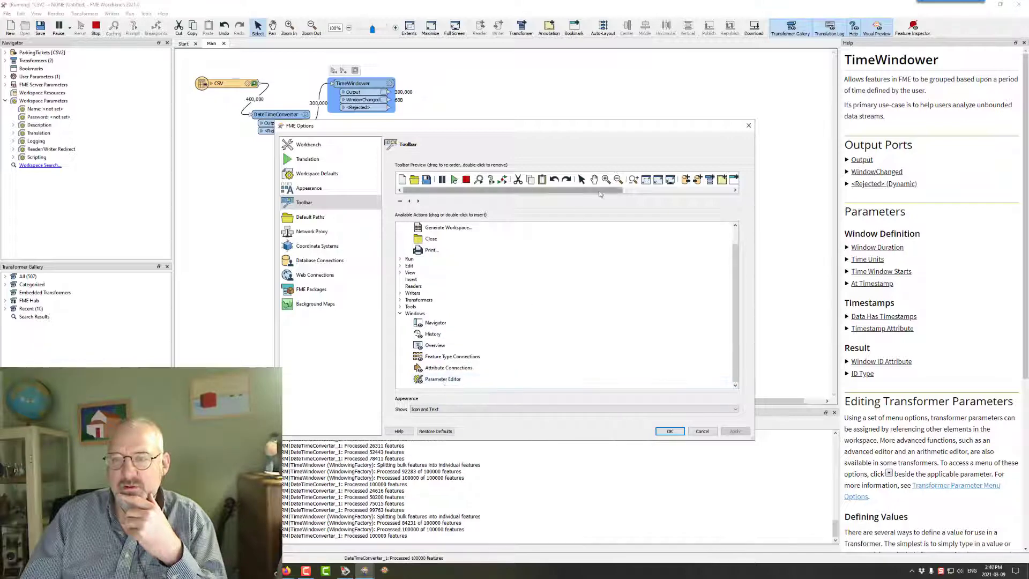
drag(600, 192, 733, 194)
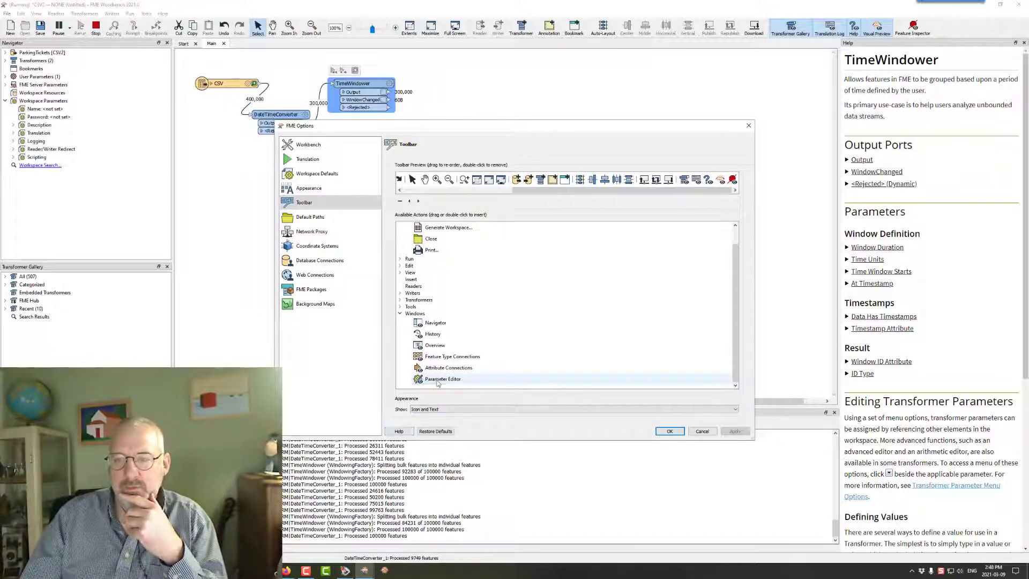
drag(438, 383, 736, 185)
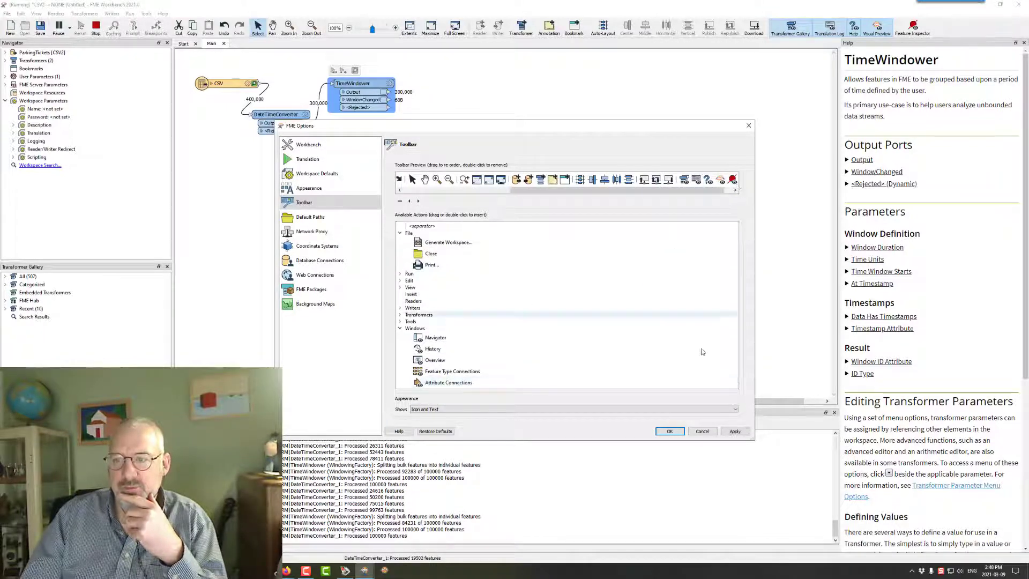
click(670, 431)
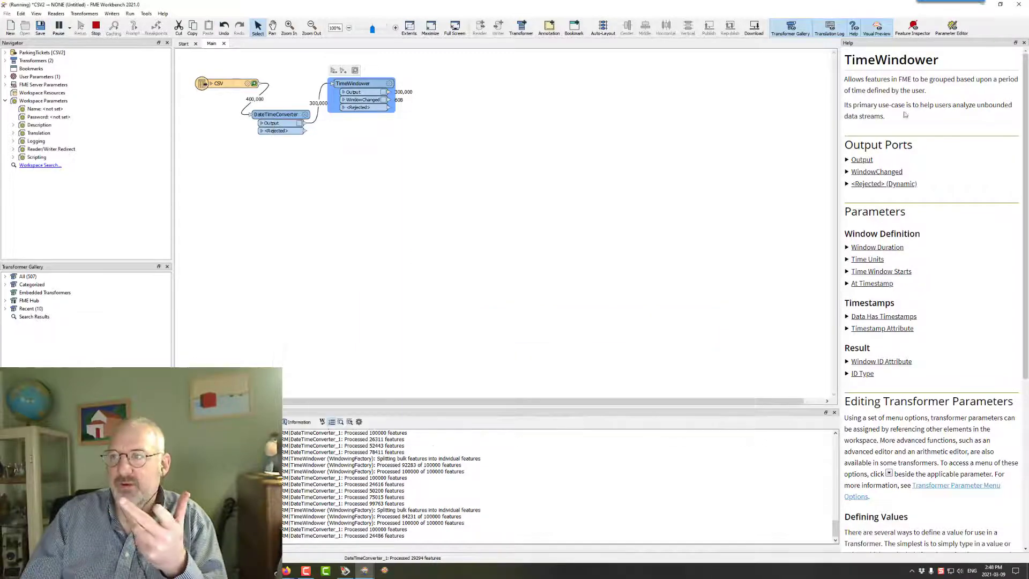
Toggle the Help and Transformer Gallery panels off and back on
click(854, 30)
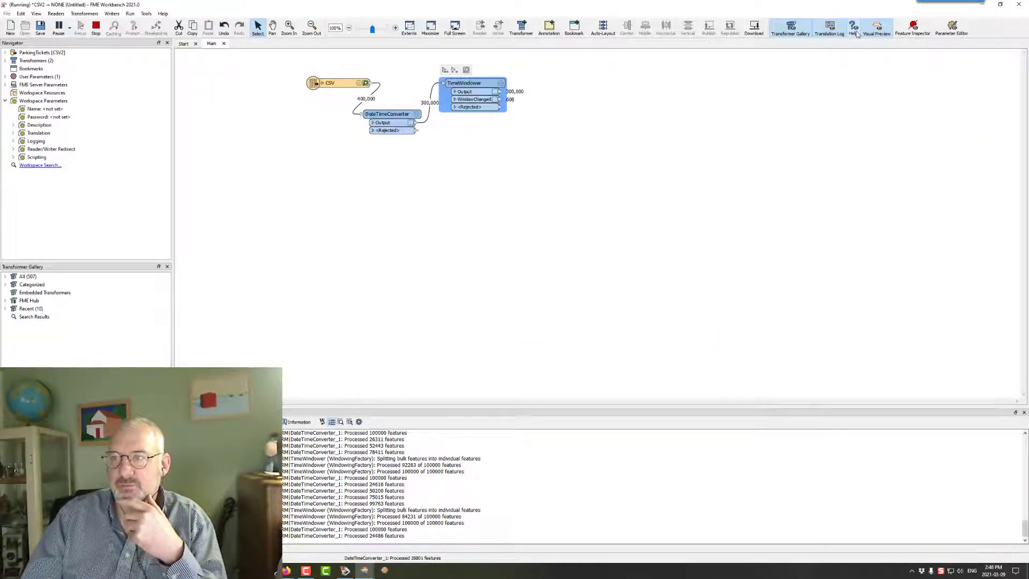
click(790, 27)
click(790, 27)
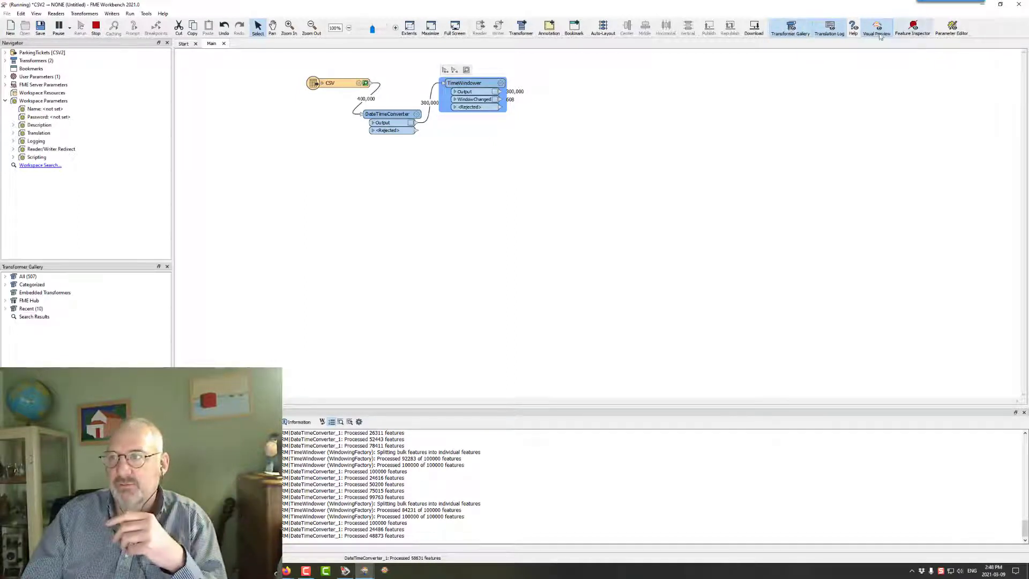
click(853, 30)
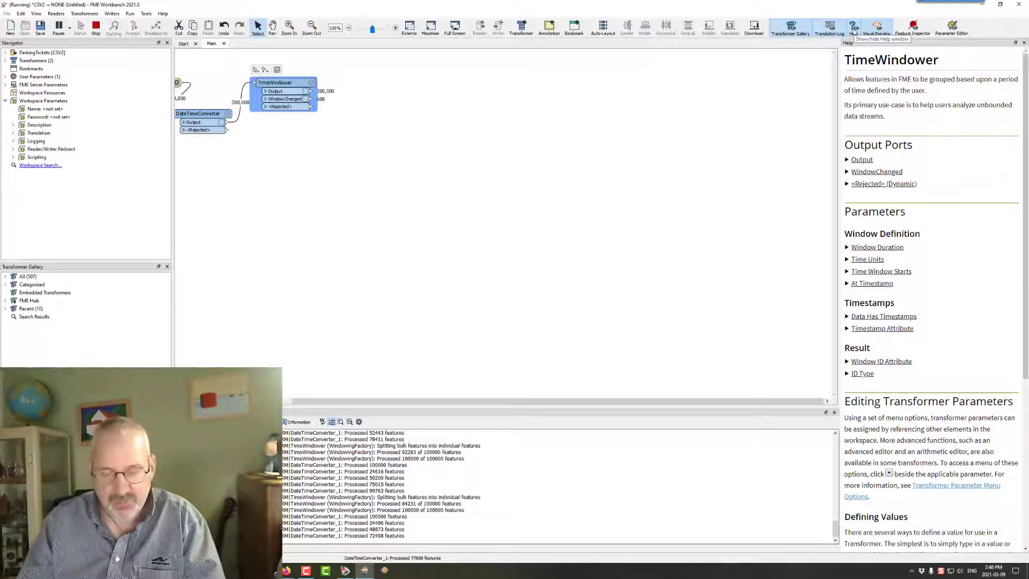
Use View > Windows to hide, then reopen, the TimeWindower Help panel
key(alt+w)
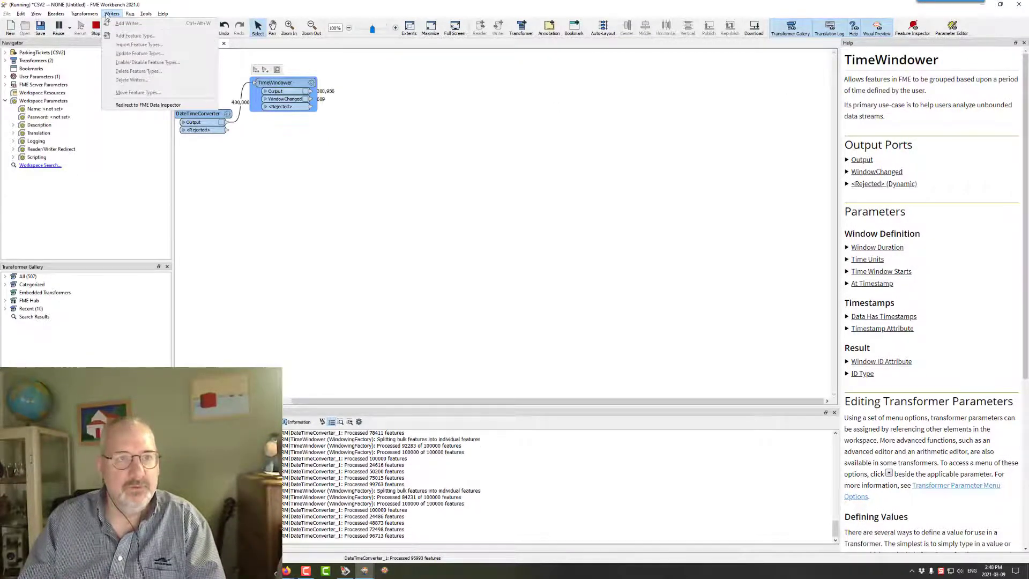
key(Left)
key(Left)
key(Escape)
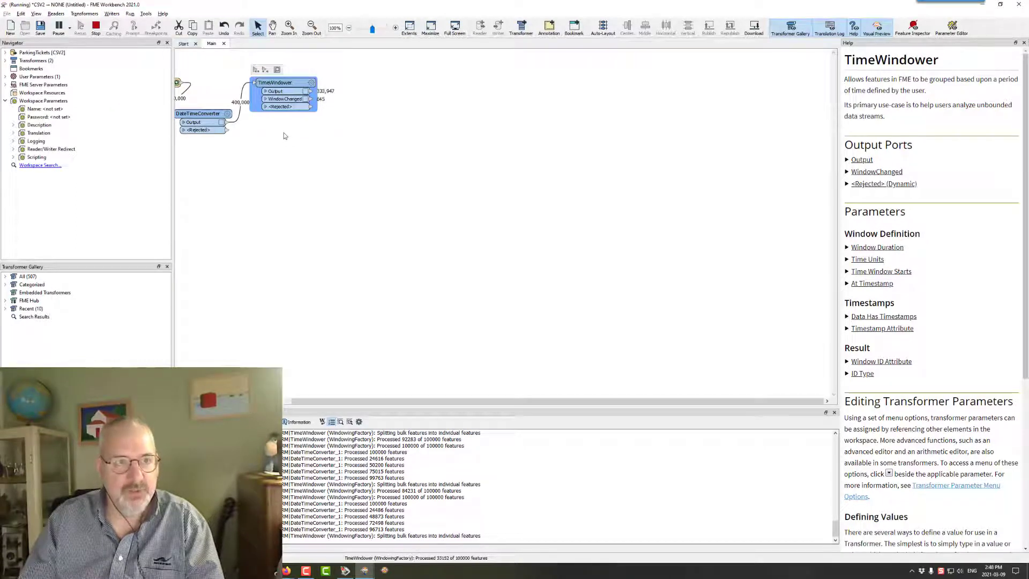
key(alt+v)
key(Down)
key(Right)
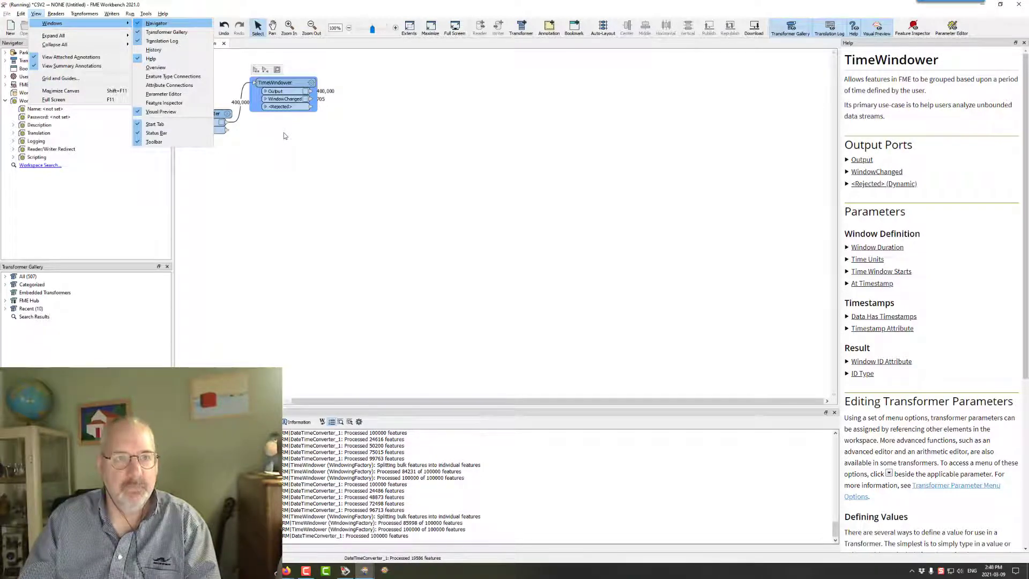
key(h)
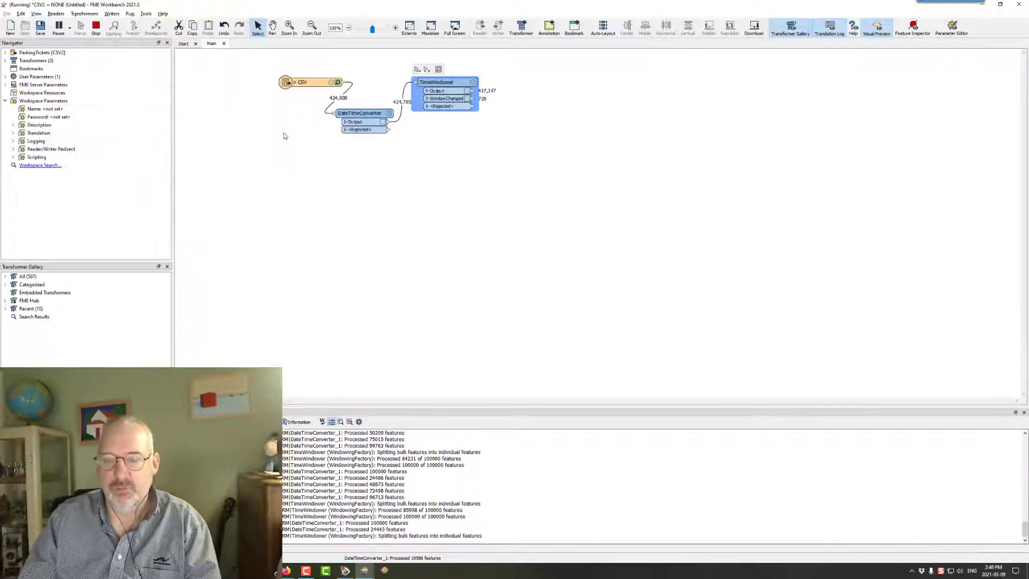
key(alt+v)
key(w)
key(h)
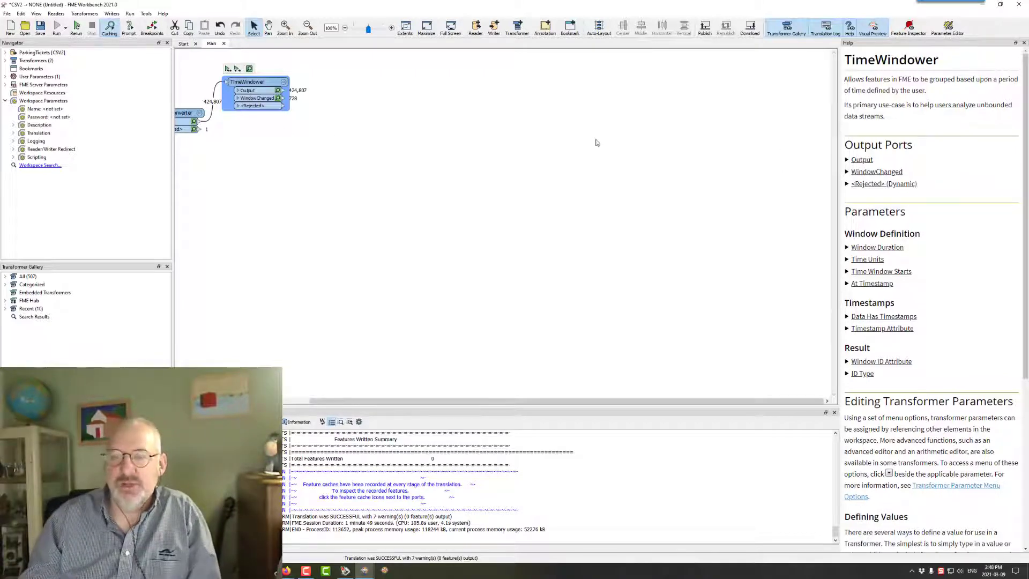
Inspect TimeWindower's WindowChanged window ids, widen the _window_id column, then preview the Output tickets
drag(423, 401, 397, 402)
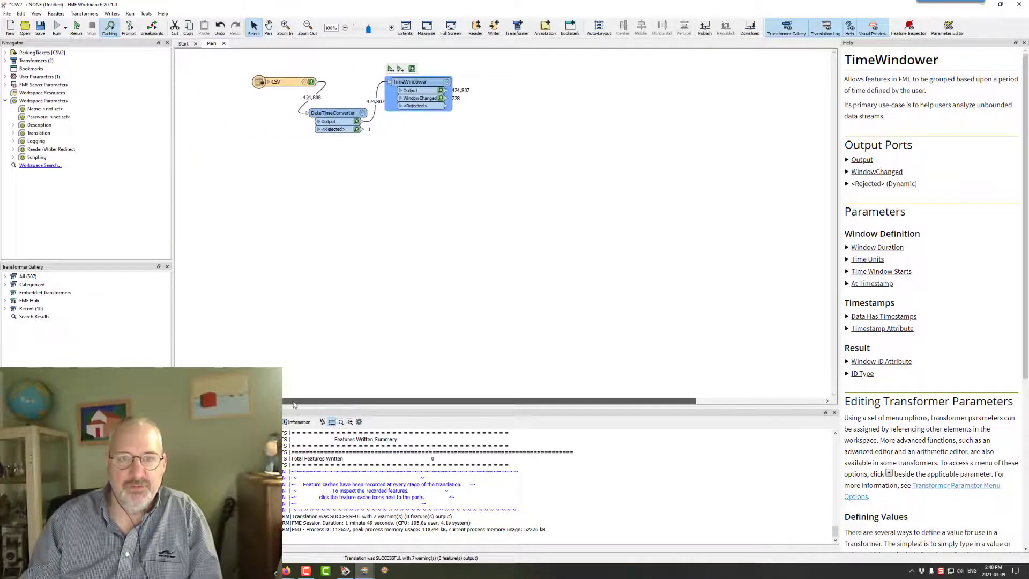
click(441, 99)
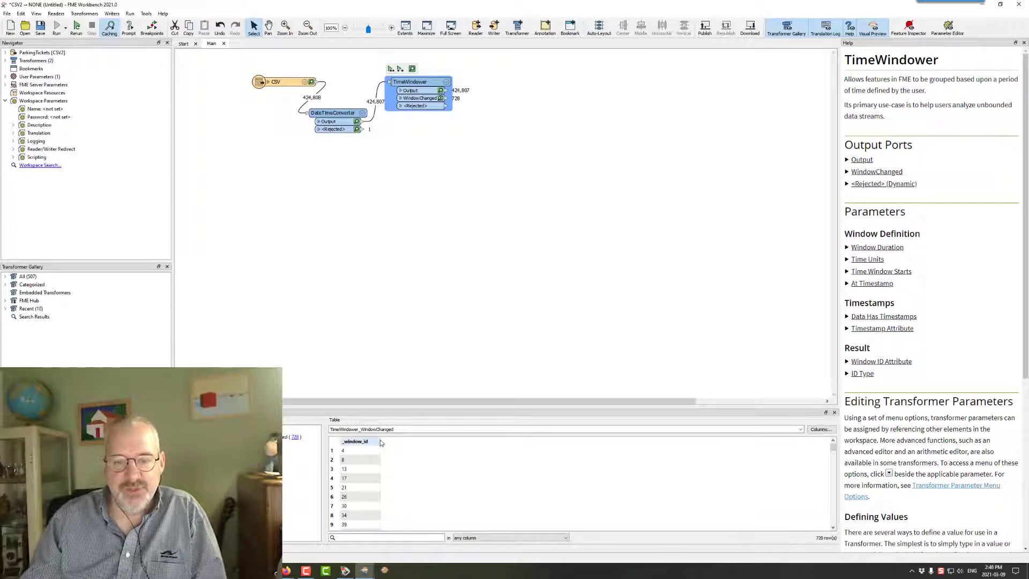
drag(380, 443, 465, 443)
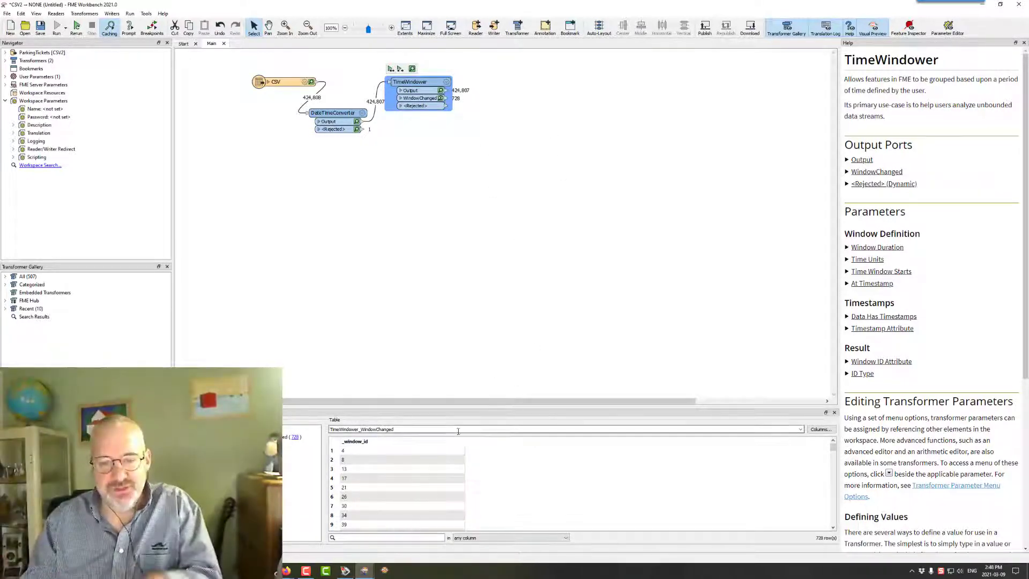
click(402, 451)
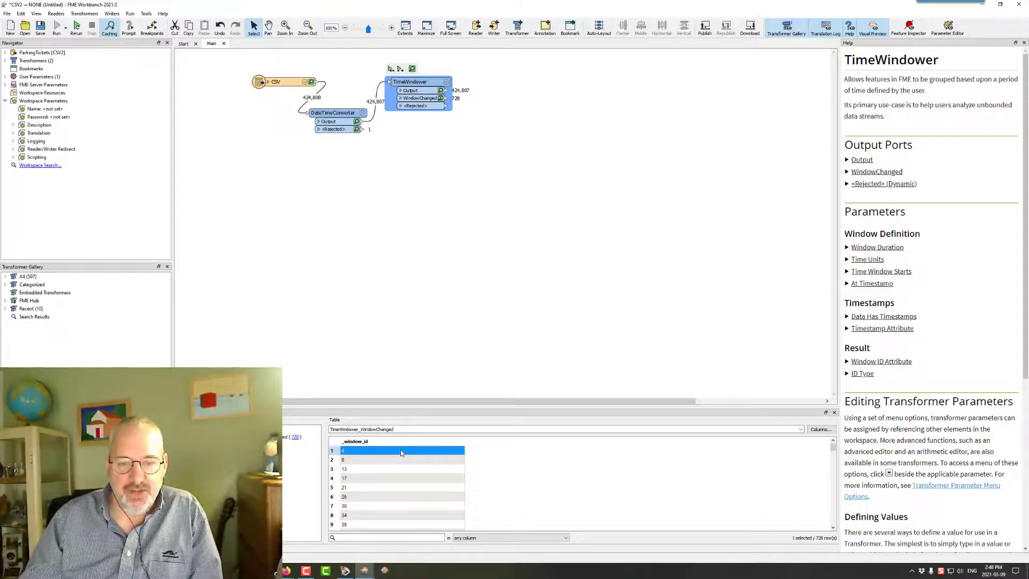
scroll(401, 453, down, 8)
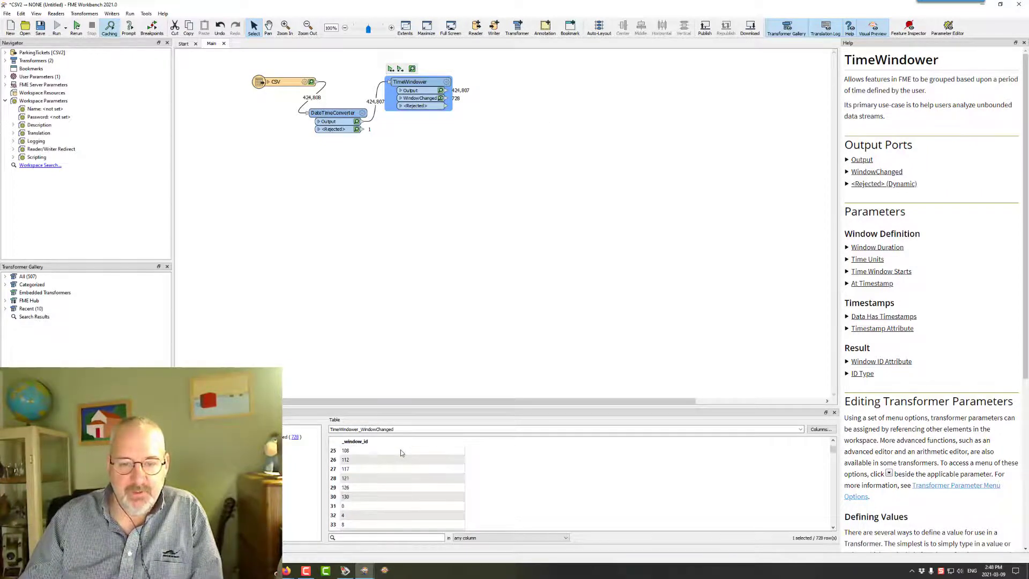
scroll(402, 453, up, 8)
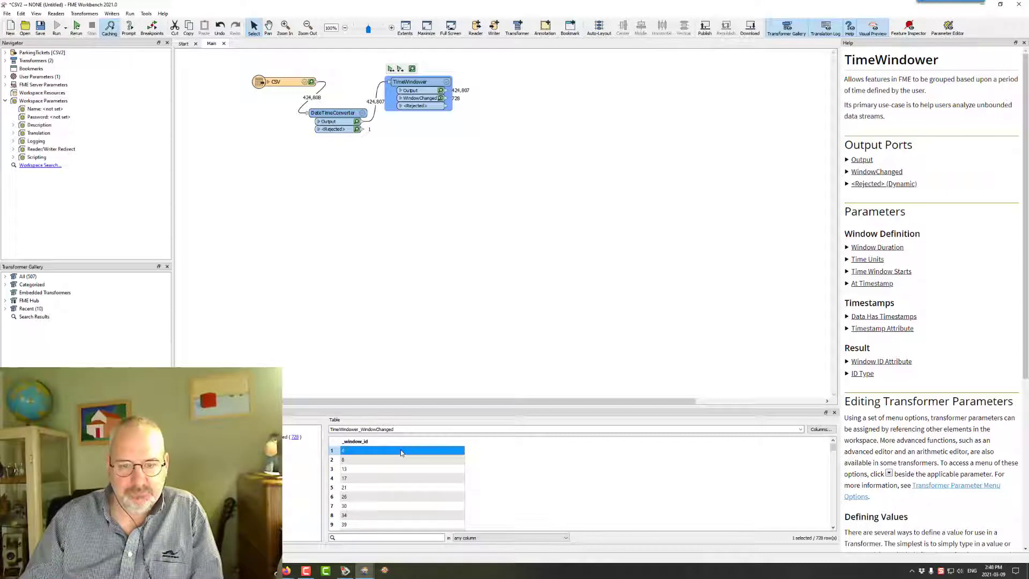
click(440, 90)
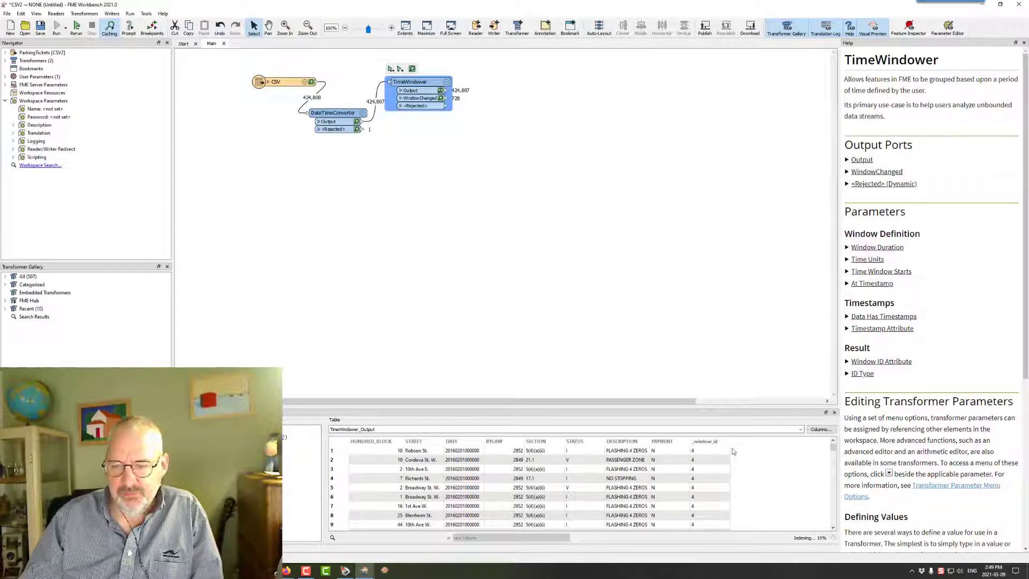
click(710, 453)
scroll(710, 453, down, 7)
scroll(710, 453, down, 20)
scroll(710, 453, down, 20)
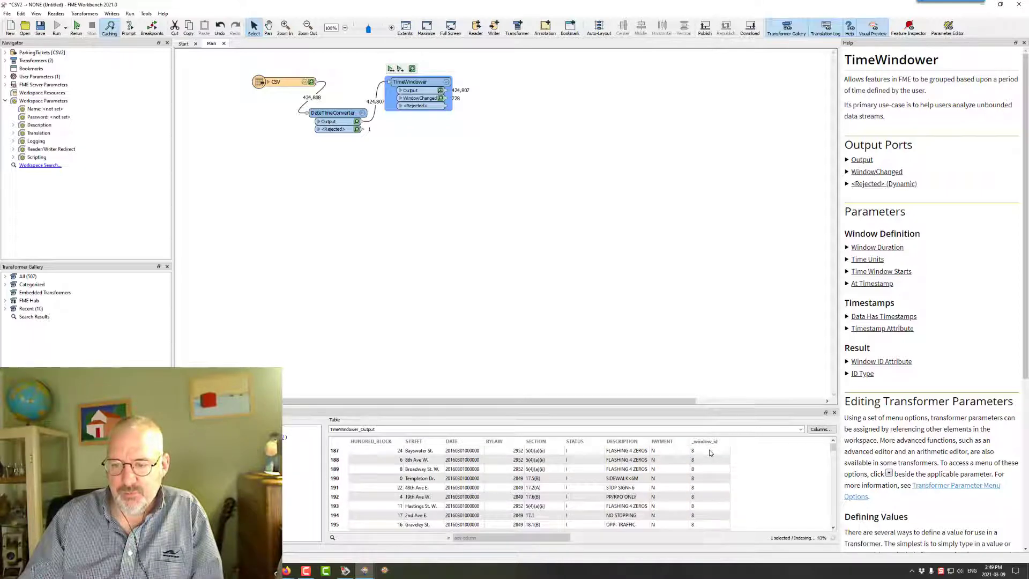
scroll(710, 453, down, 20)
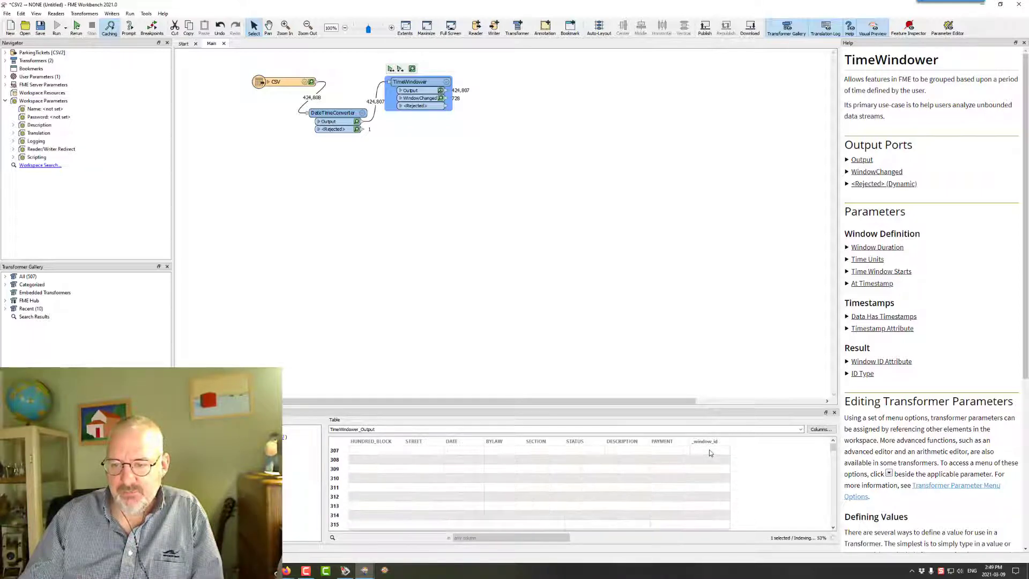
scroll(710, 452, down, 20)
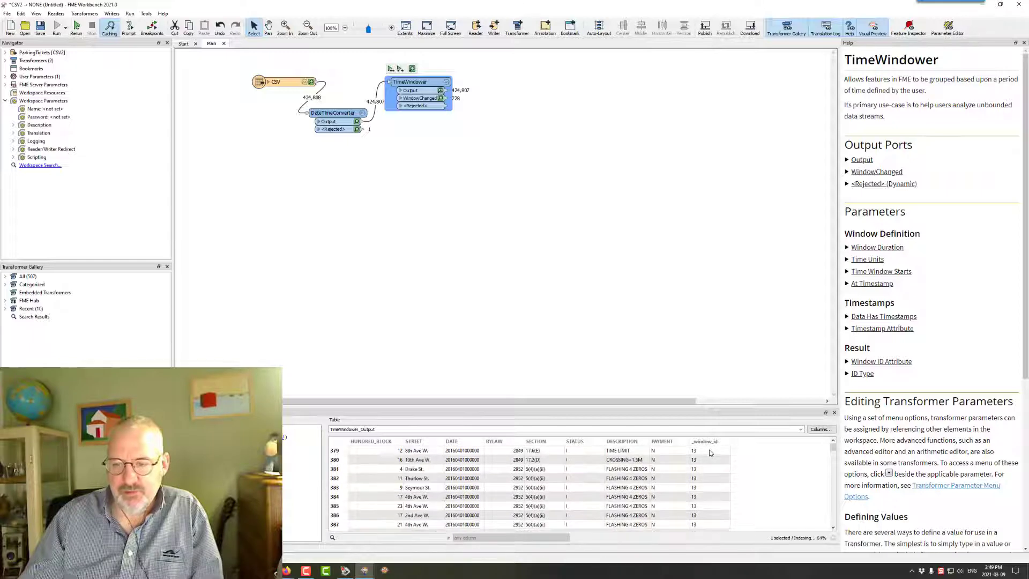
scroll(710, 452, down, 13)
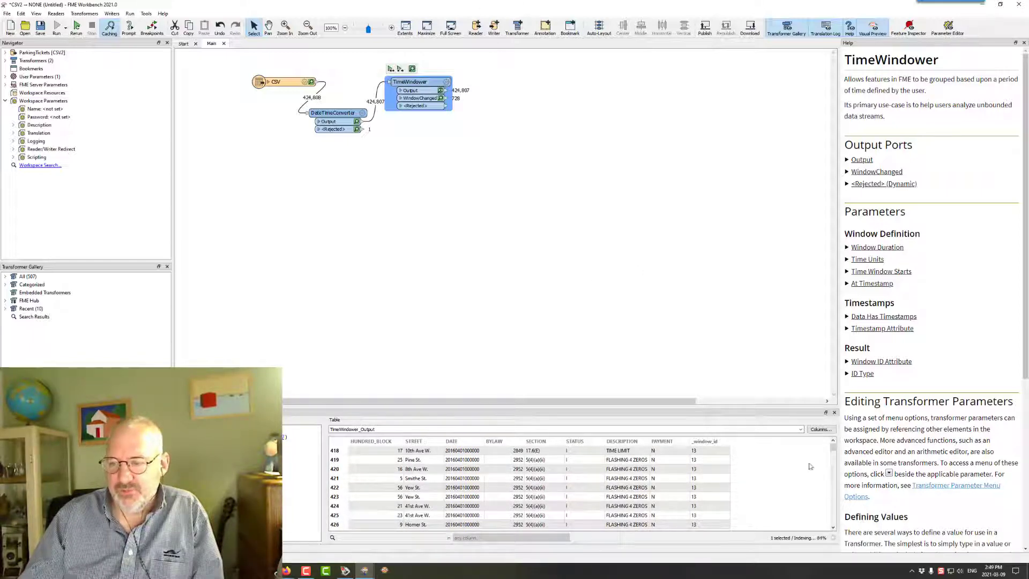
scroll(833, 474, down, 15)
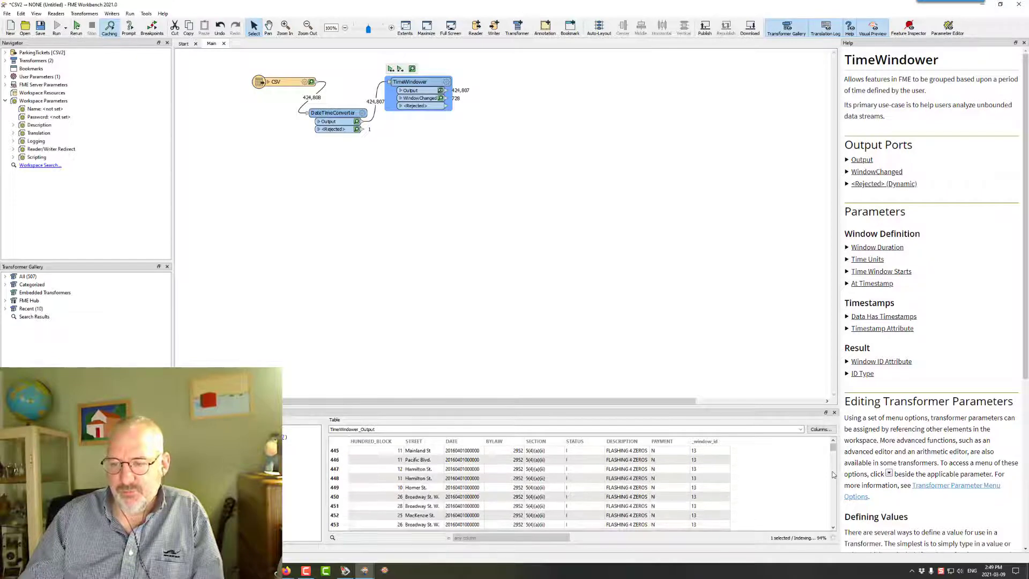
scroll(834, 474, down, 20)
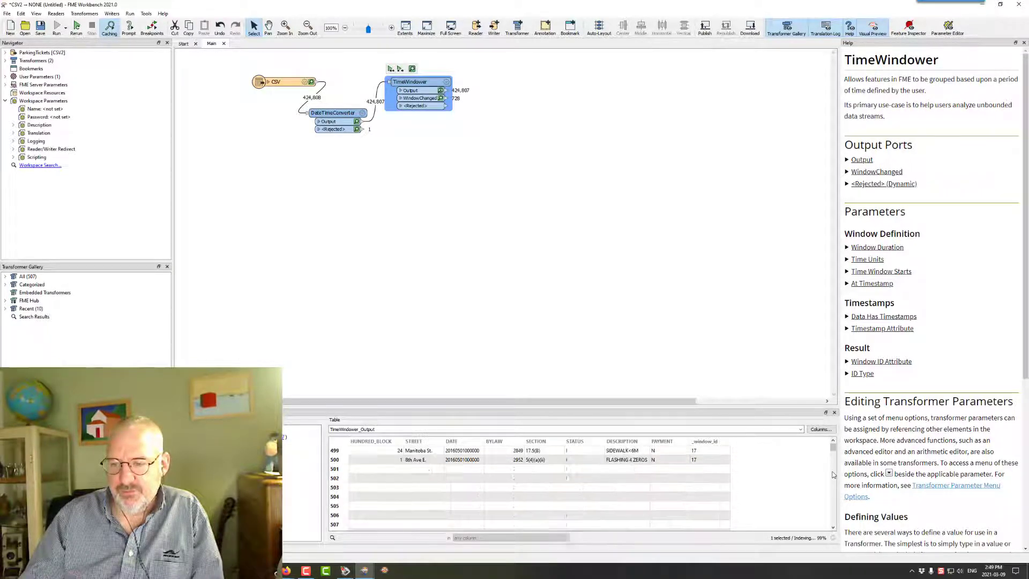
scroll(833, 475, down, 20)
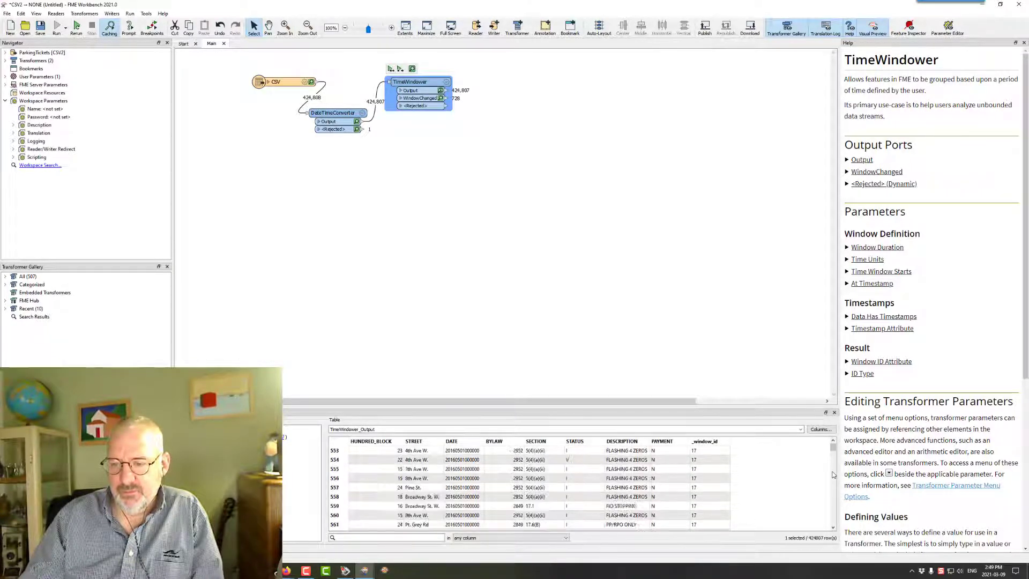
scroll(833, 474, down, 6)
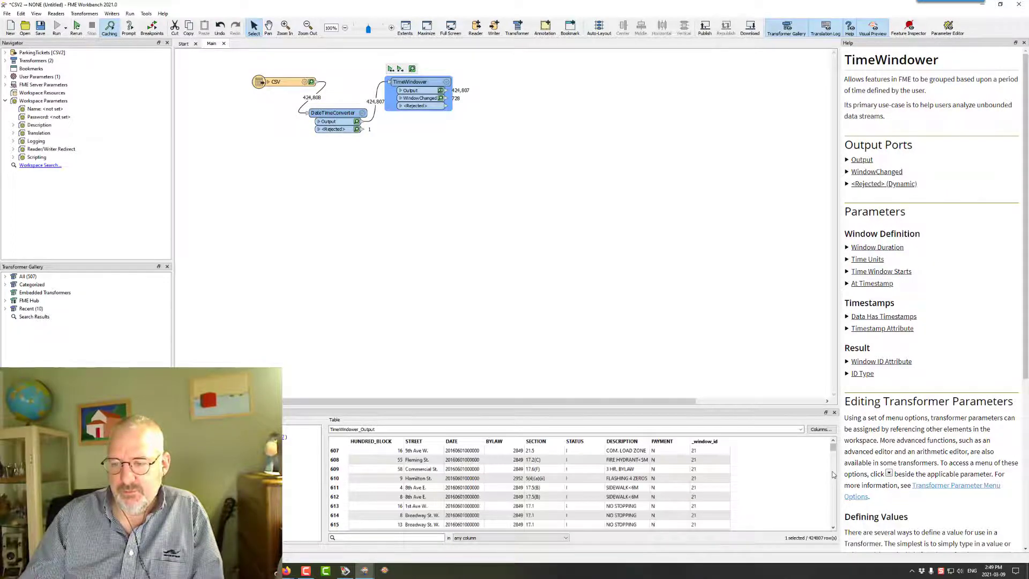
click(833, 474)
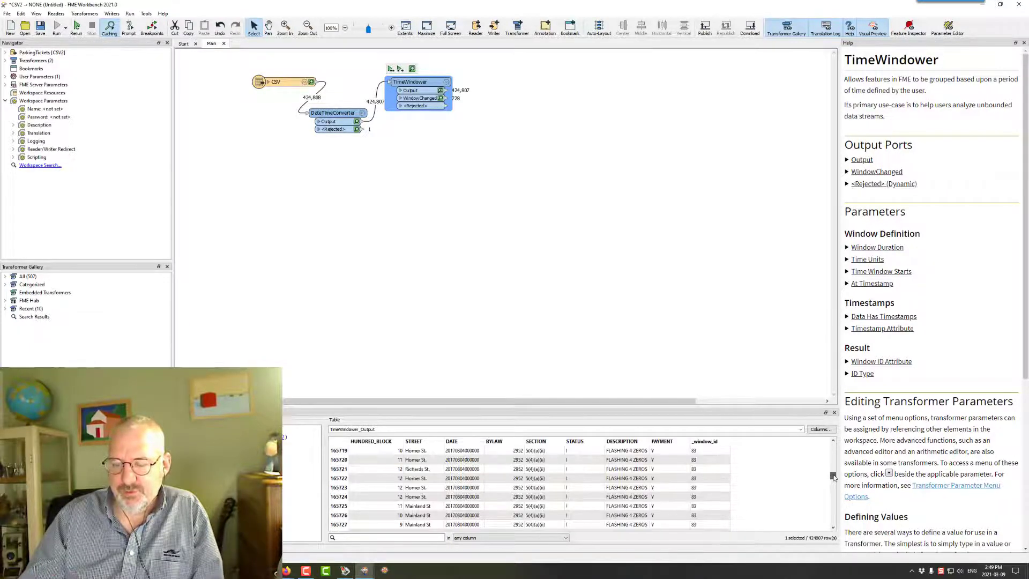
drag(834, 477, 832, 474)
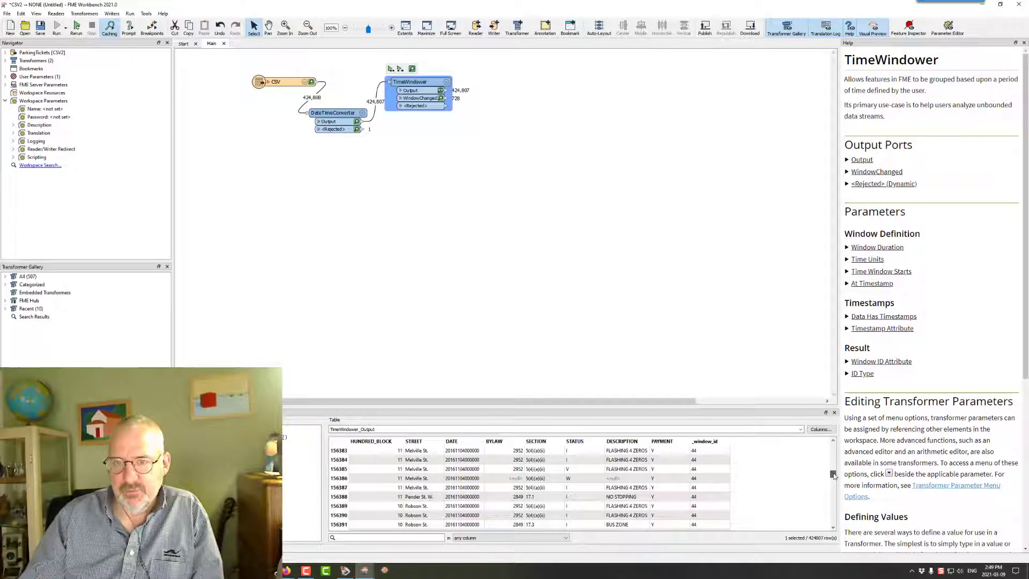
double_click(448, 98)
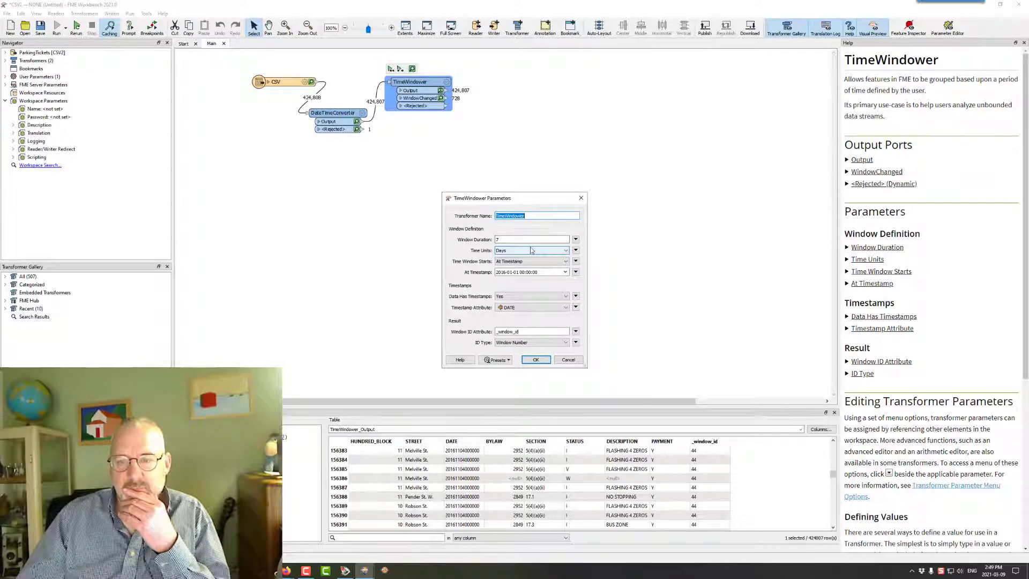
click(535, 360)
drag(833, 474, 834, 446)
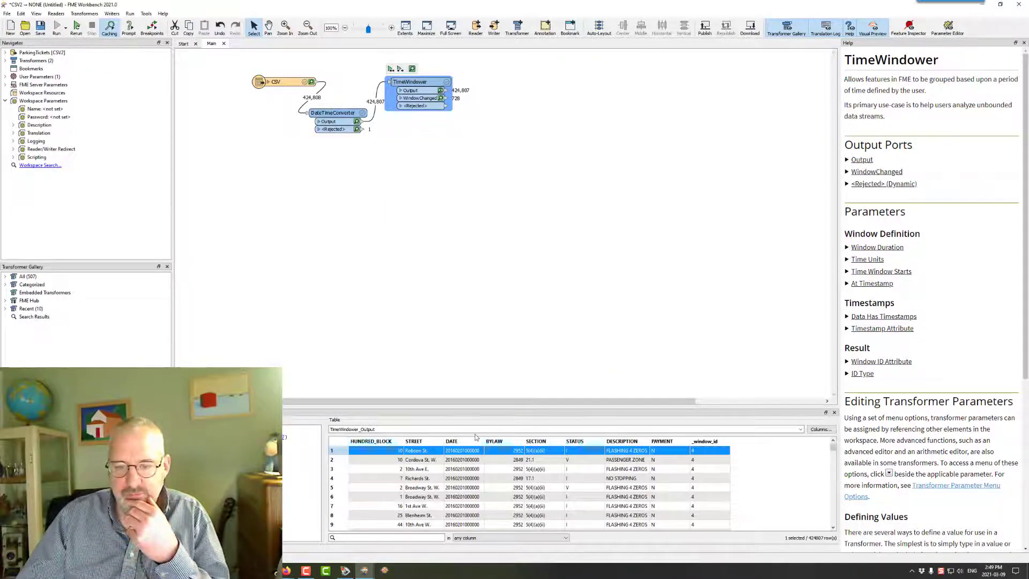
scroll(464, 481, down, 9)
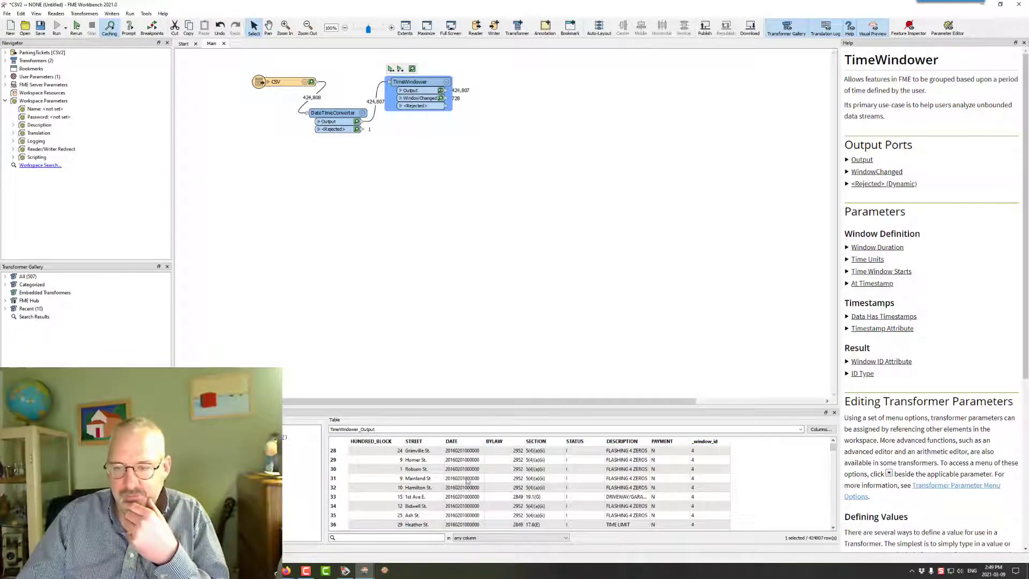
scroll(834, 479, down, 15)
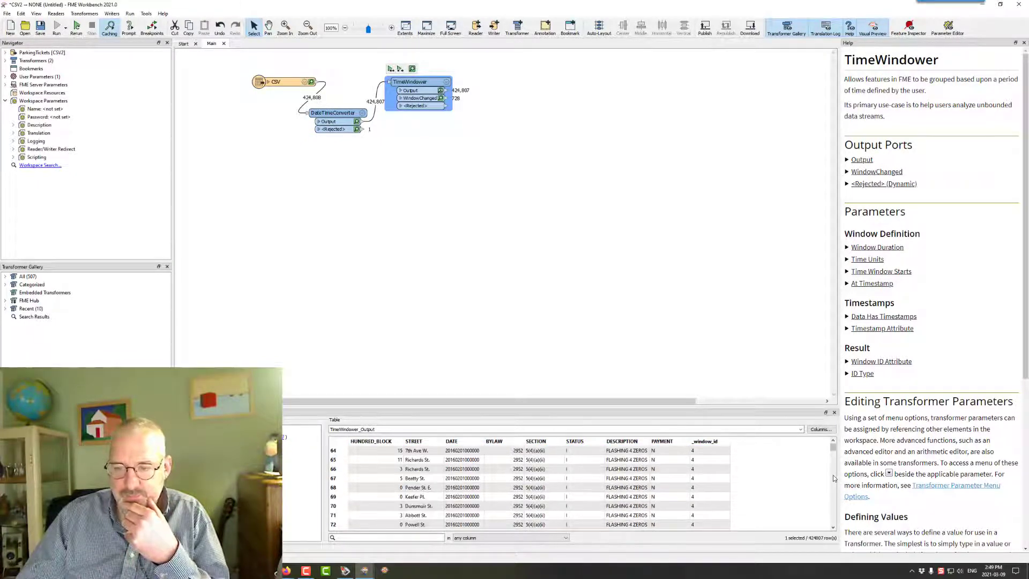
scroll(834, 478, down, 20)
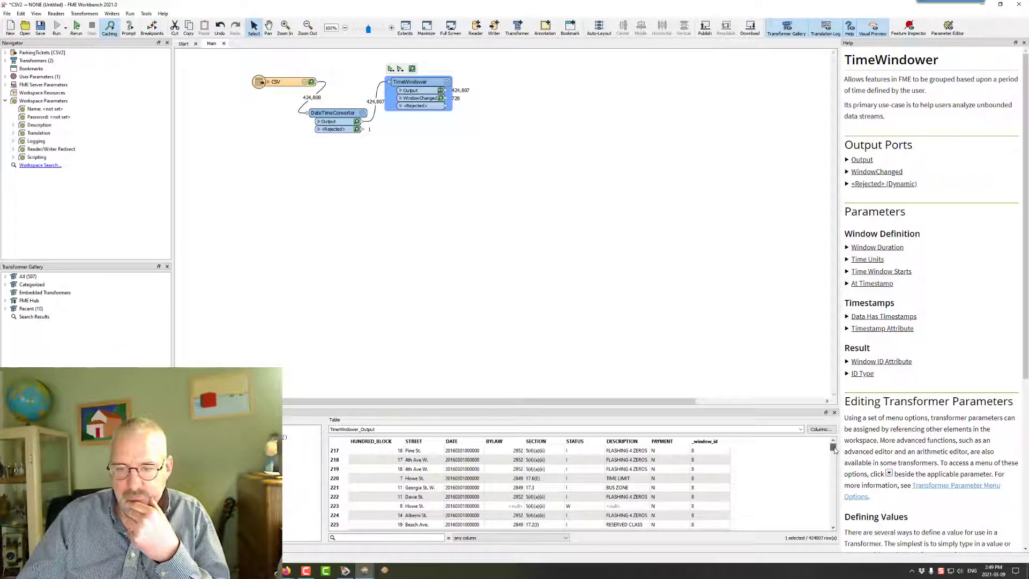
drag(833, 450, 833, 440)
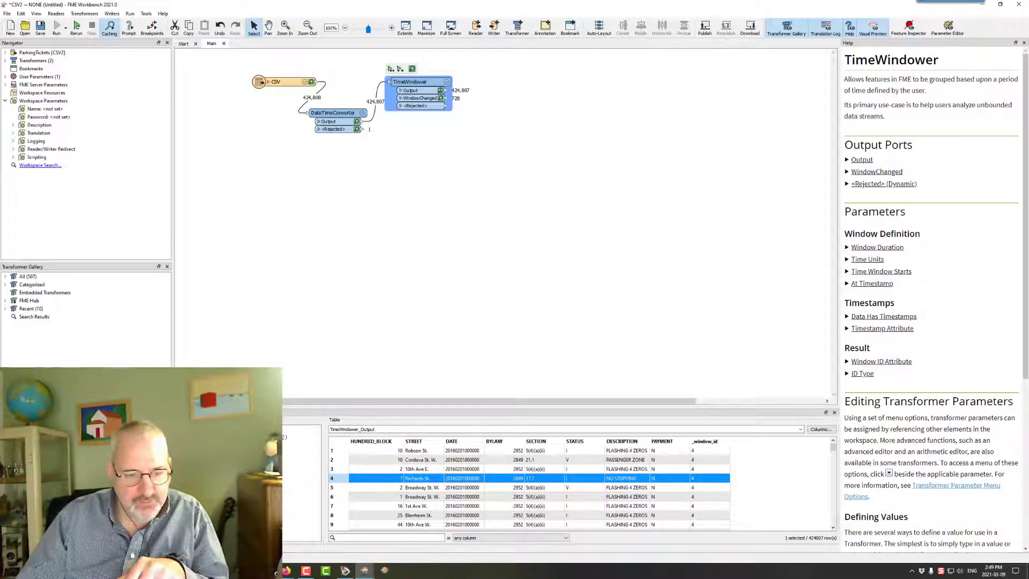
key(alt+Tab)
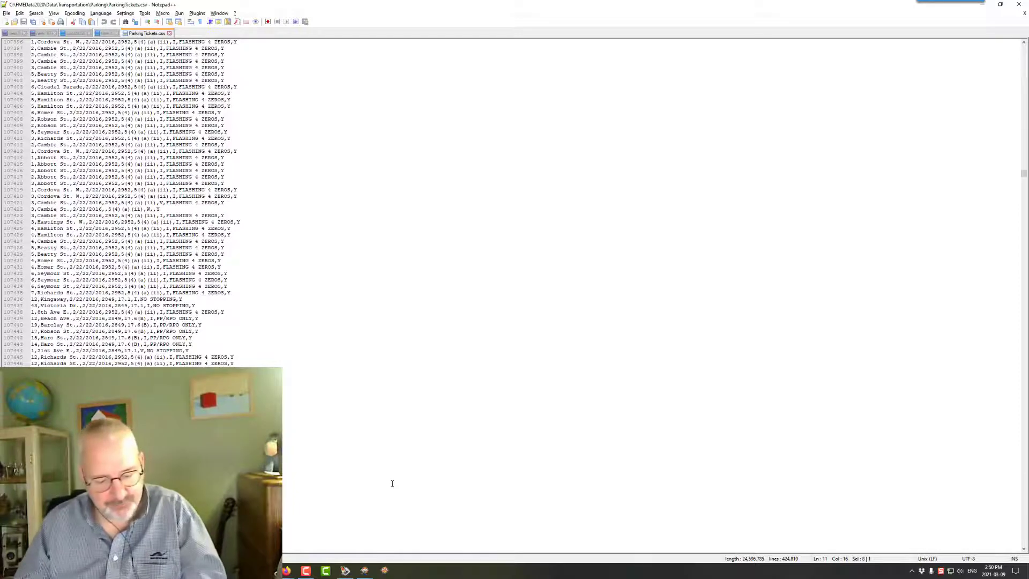
key(alt+Tab)
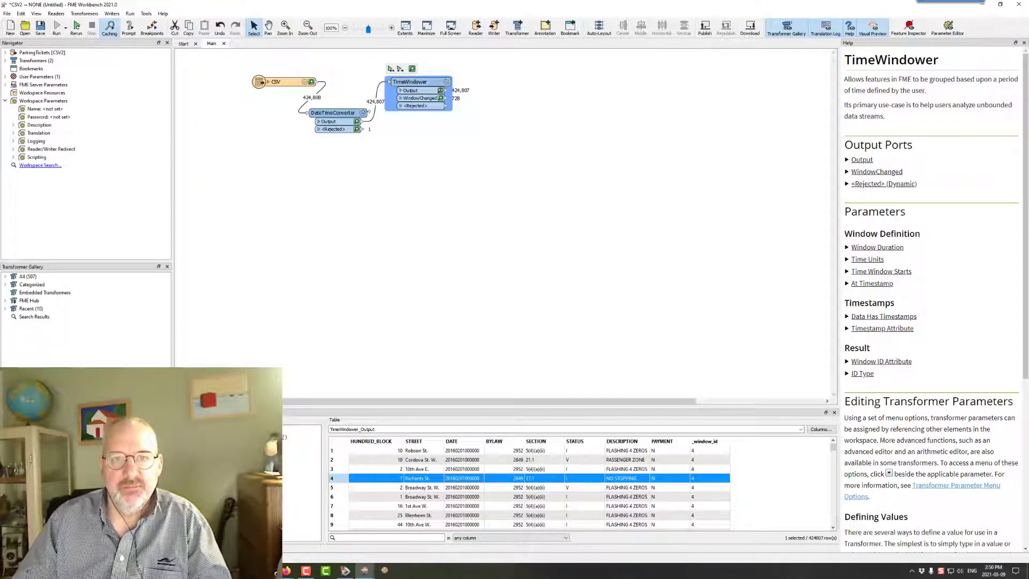
Change the DateTimeConverter Input Format to %m/%d/%Y$ and rerun the workspace
double_click(338, 113)
click(477, 259)
click(477, 259)
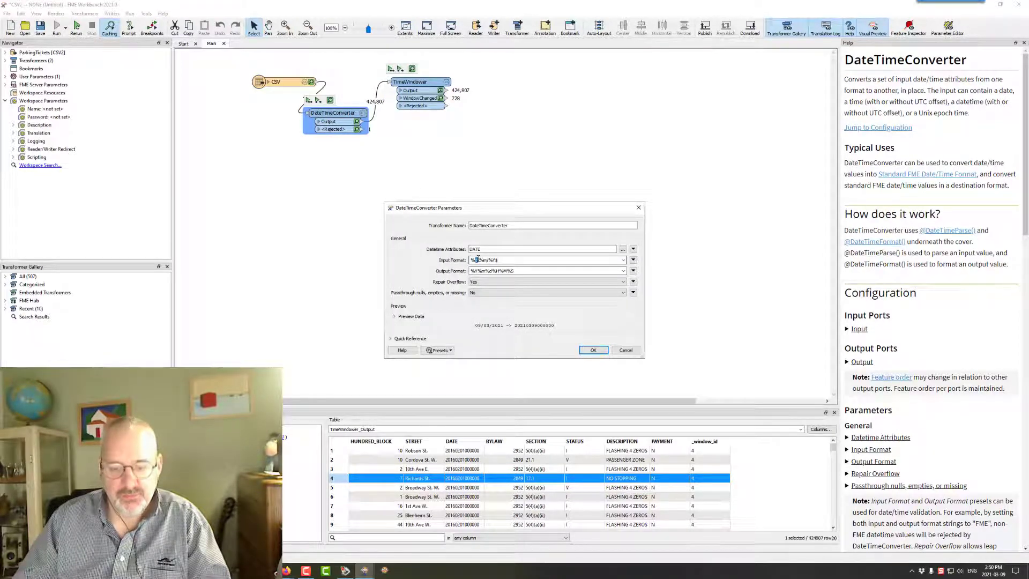
key(BackSpace)
text(m%)
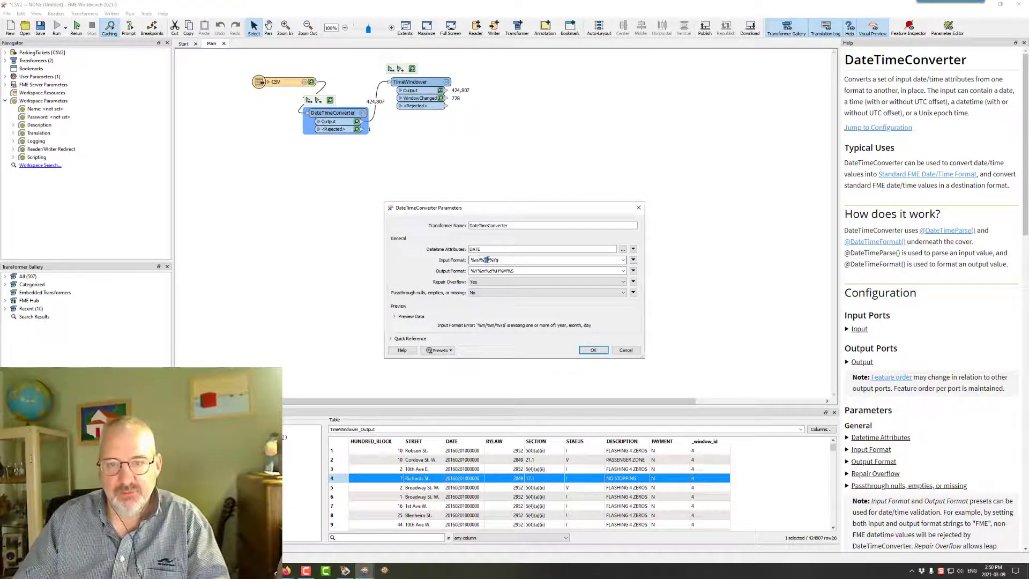
text(d)
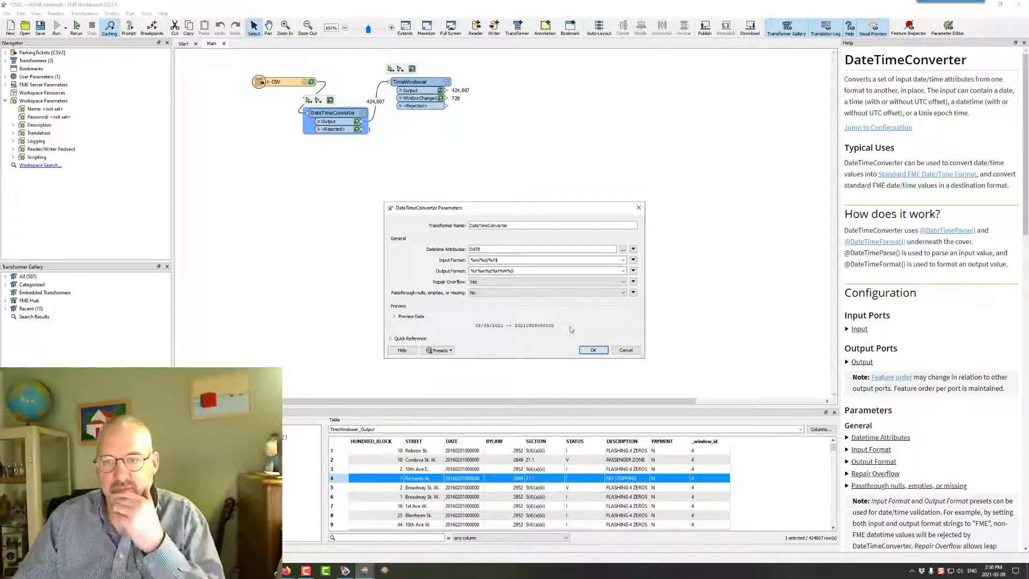
click(592, 351)
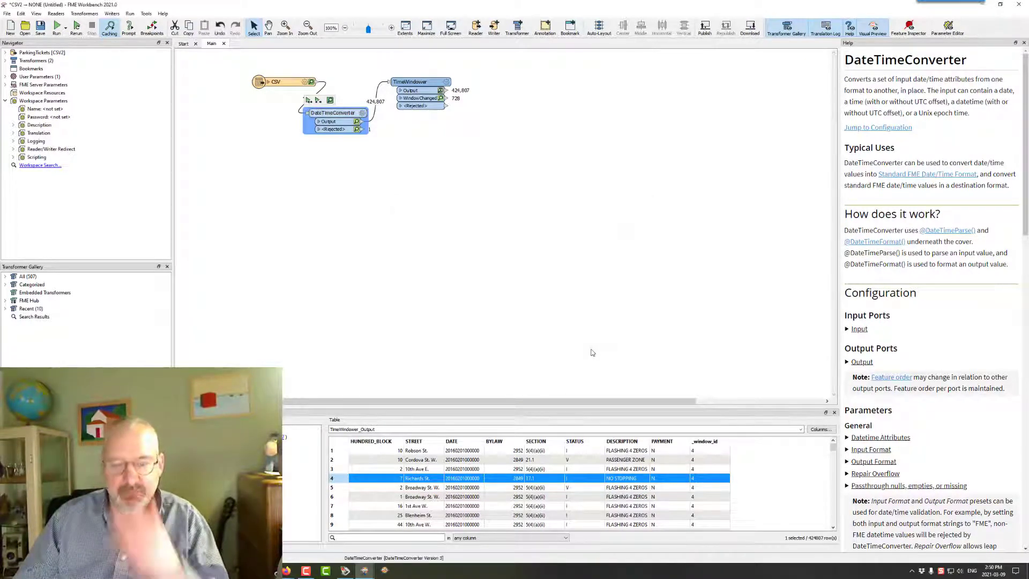
key(ctrl+r)
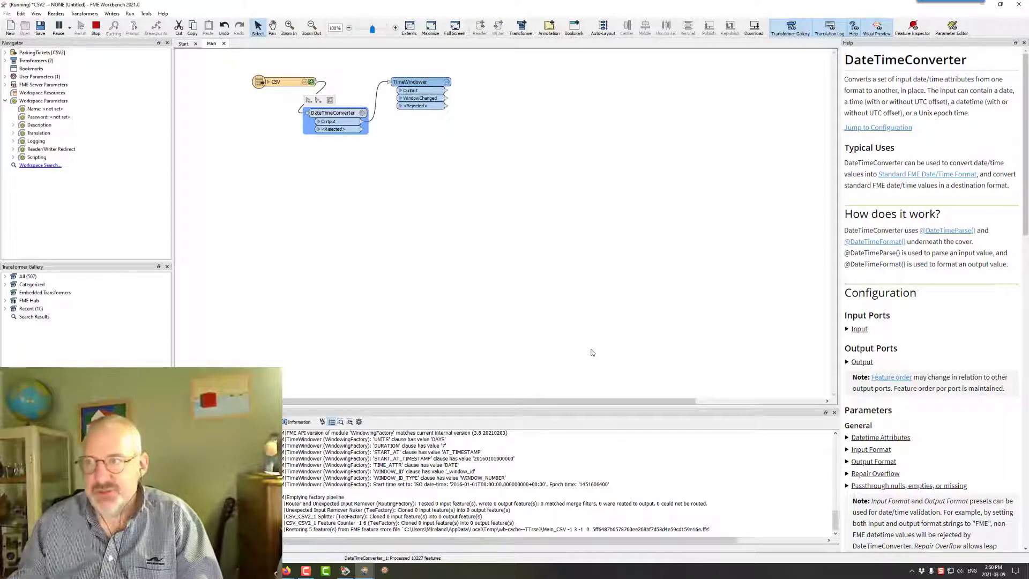
In the Parks workspace, open AttributeManager and try filtering attribute names by 'pa'
key(alt+Tab)
key(Tab)
key(Tab)
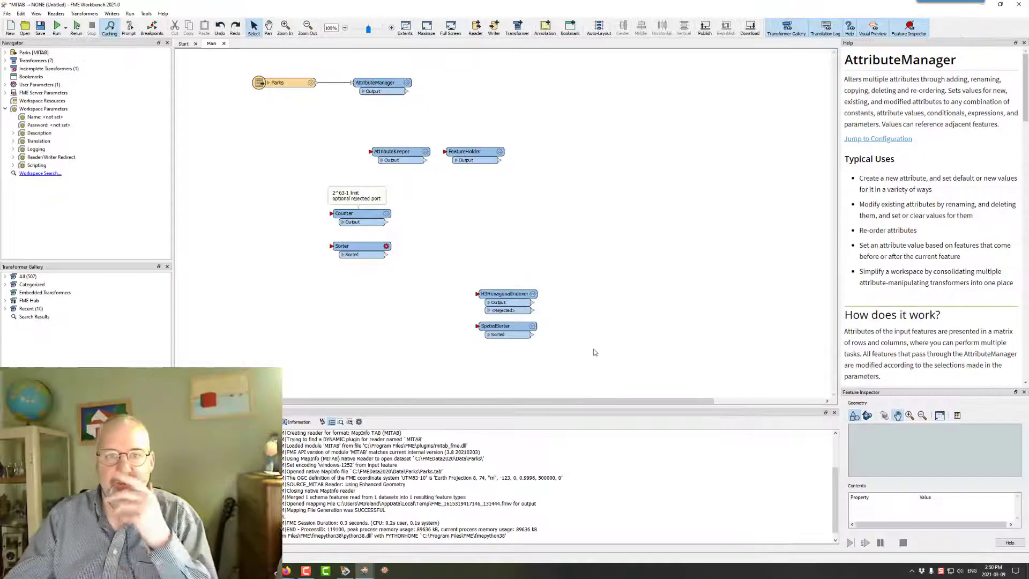
click(407, 85)
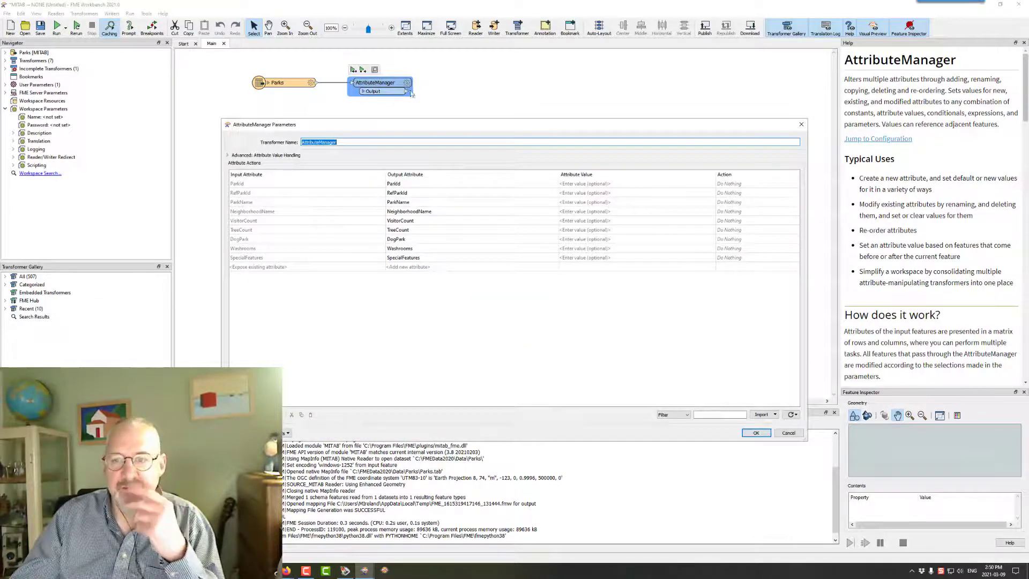
click(686, 415)
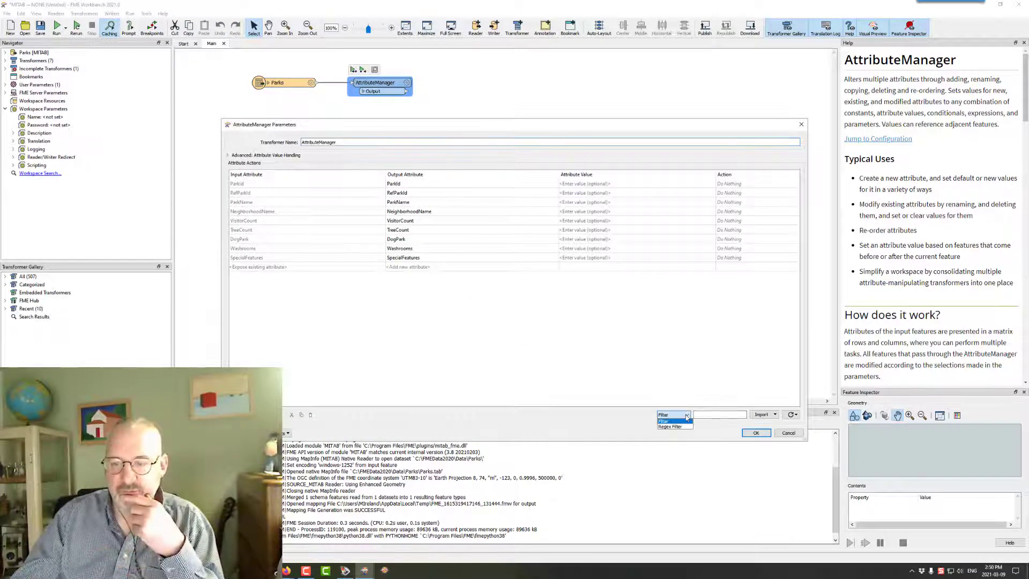
click(706, 416)
click(710, 414)
text(park)
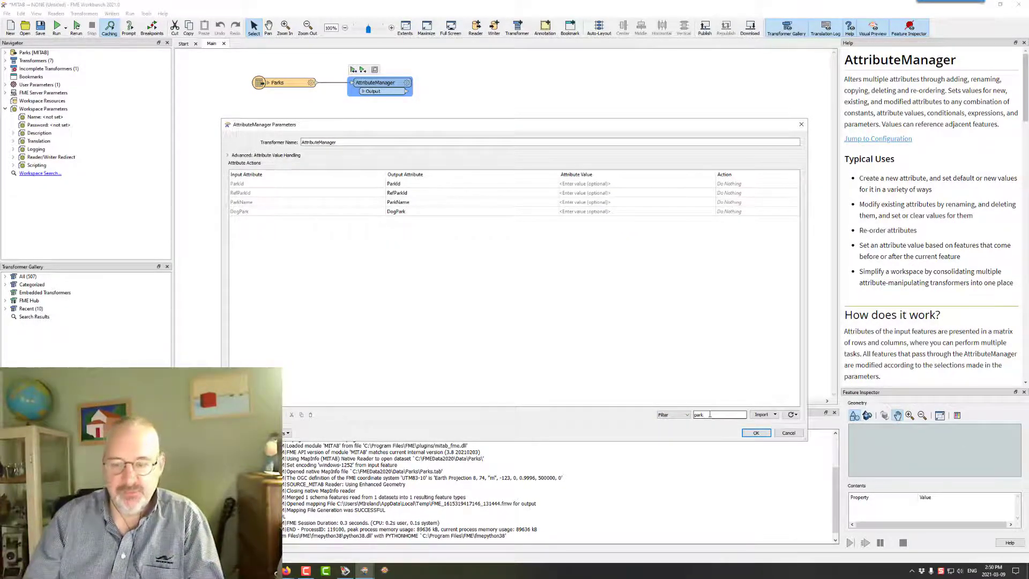
key(BackSpace)
key(BackSpace)
key(BackSpace)
key(BackSpace)
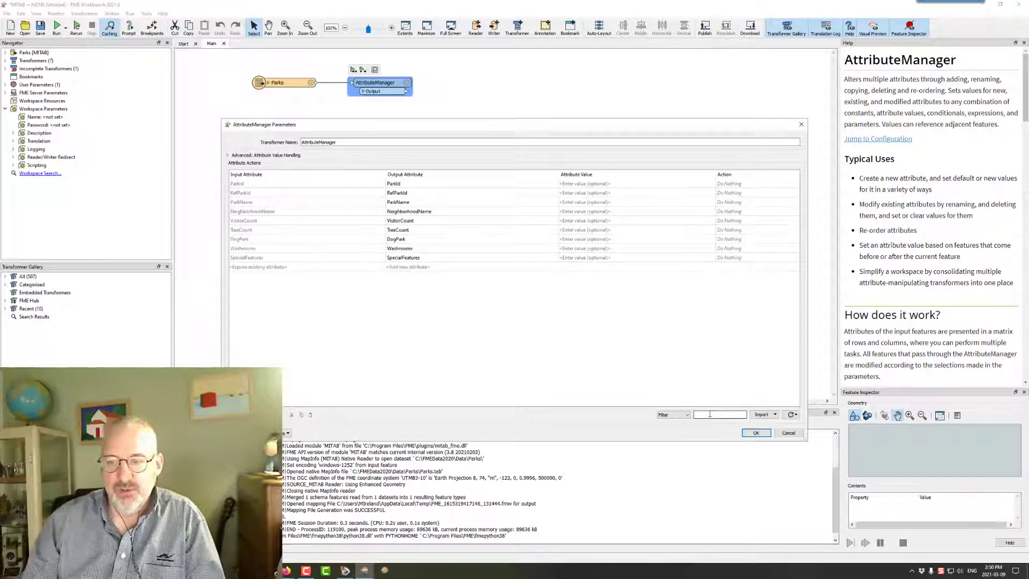
Switch the attribute filter to Regex Filter, try 'park$^park', then clear it
click(682, 414)
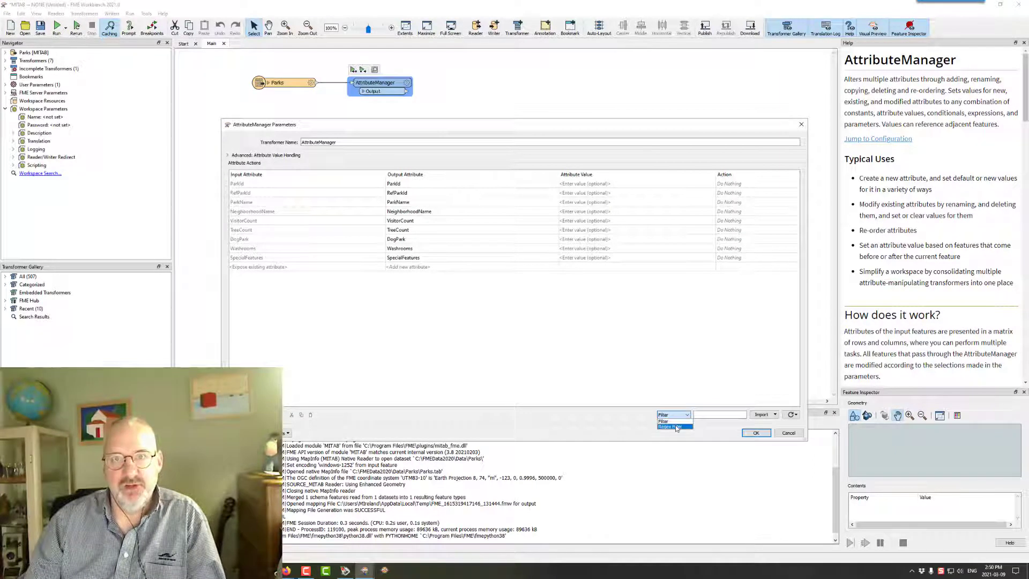
click(676, 426)
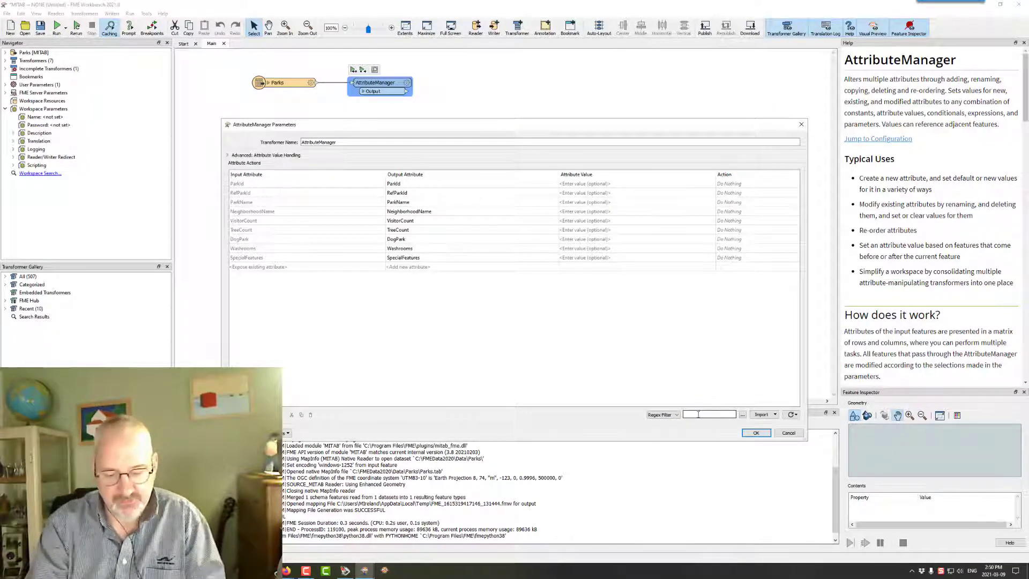
text(park$^park)
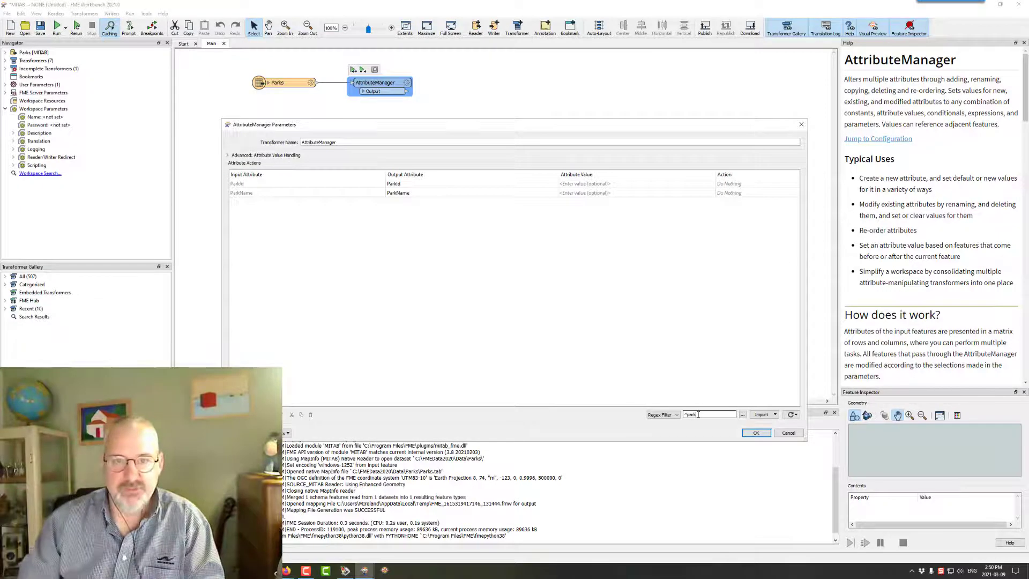
triple_click(698, 414)
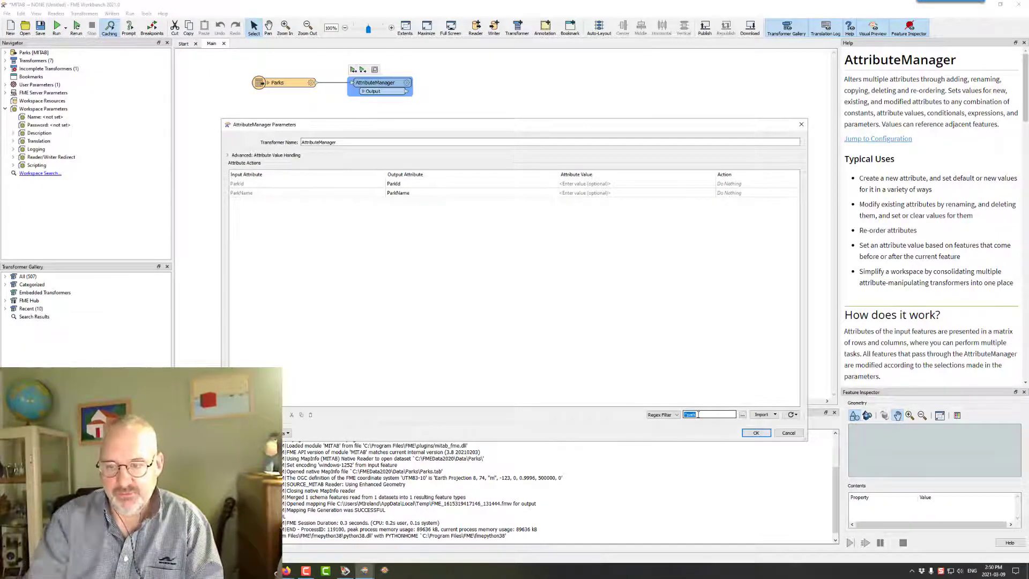
key(BackSpace)
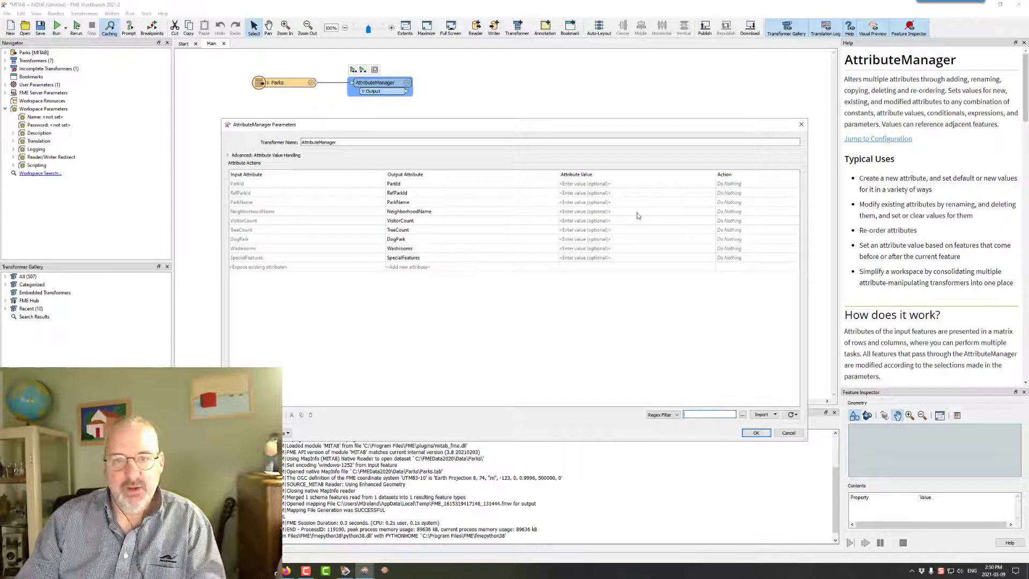
Select the six attributes NeighborhoodName, SpecialFeatures, VisitorCount, TreeCount, DogPark and Washrooms
click(405, 212)
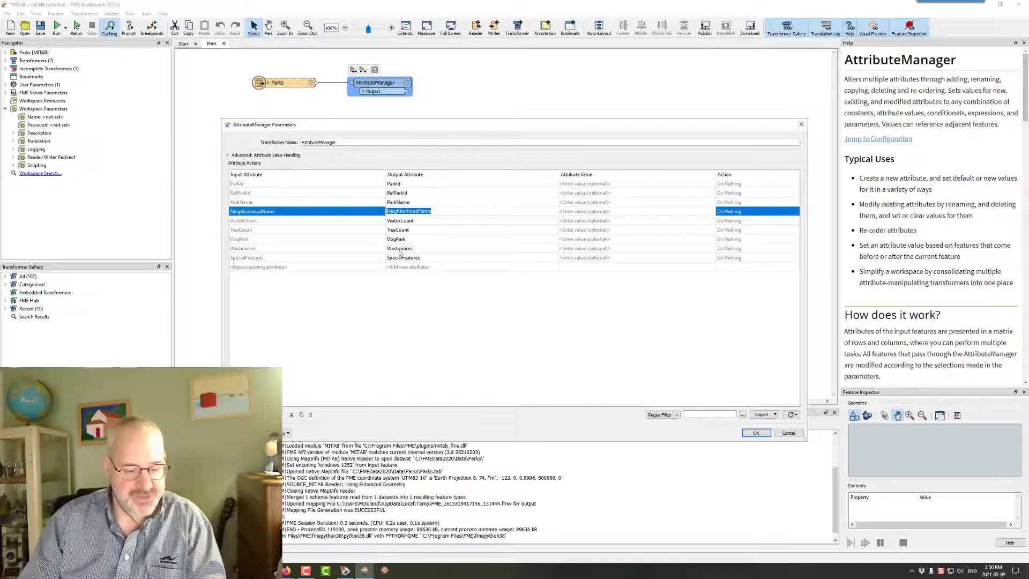
shift+click(400, 248)
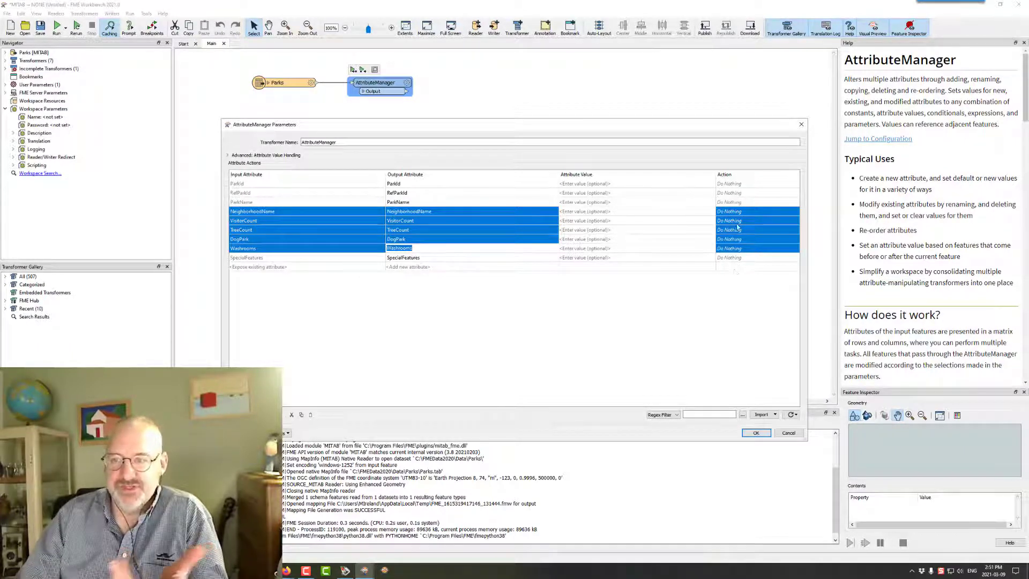
click(554, 351)
double_click(405, 209)
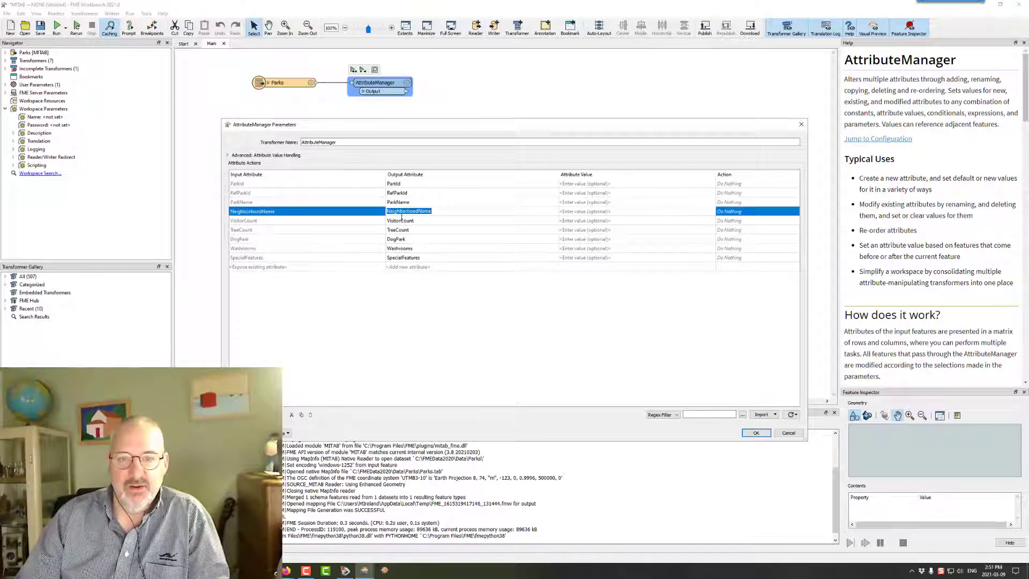
ctrl+click(393, 259)
ctrl+click(400, 221)
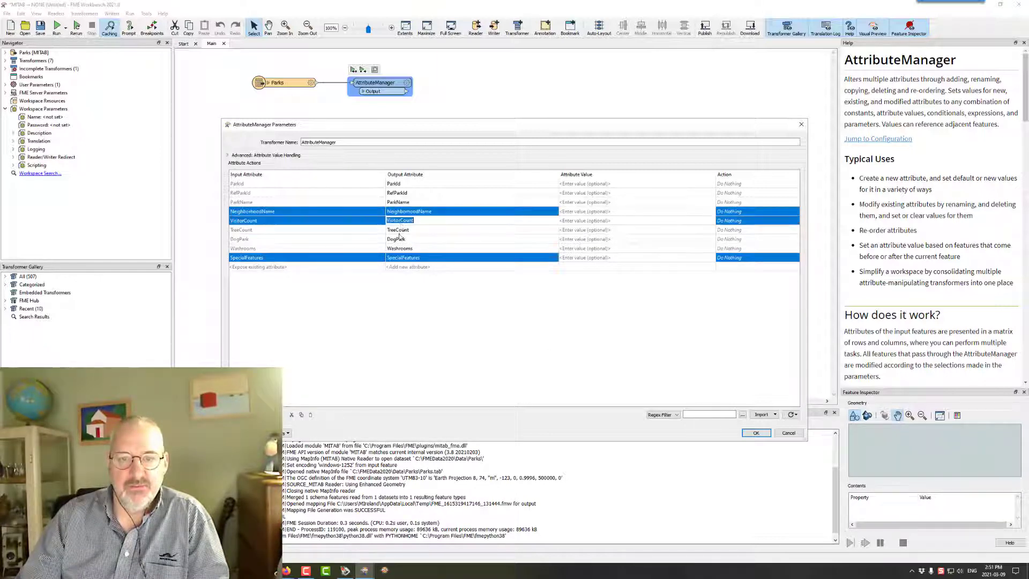
ctrl+click(401, 231)
ctrl+click(400, 240)
ctrl+click(398, 248)
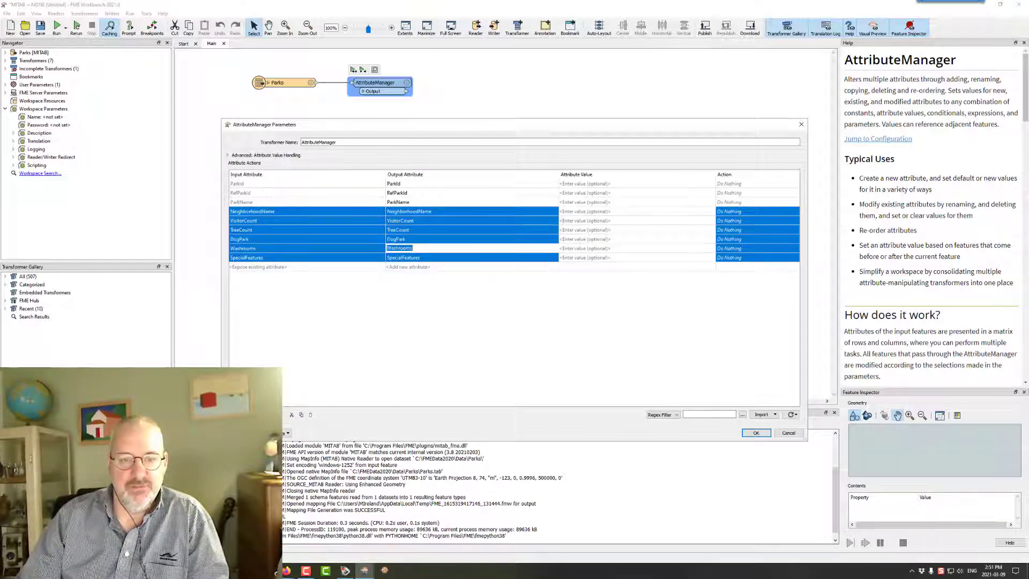
Mark the six attributes for removal, then cancel the AttributeManager dialog
key(Delete)
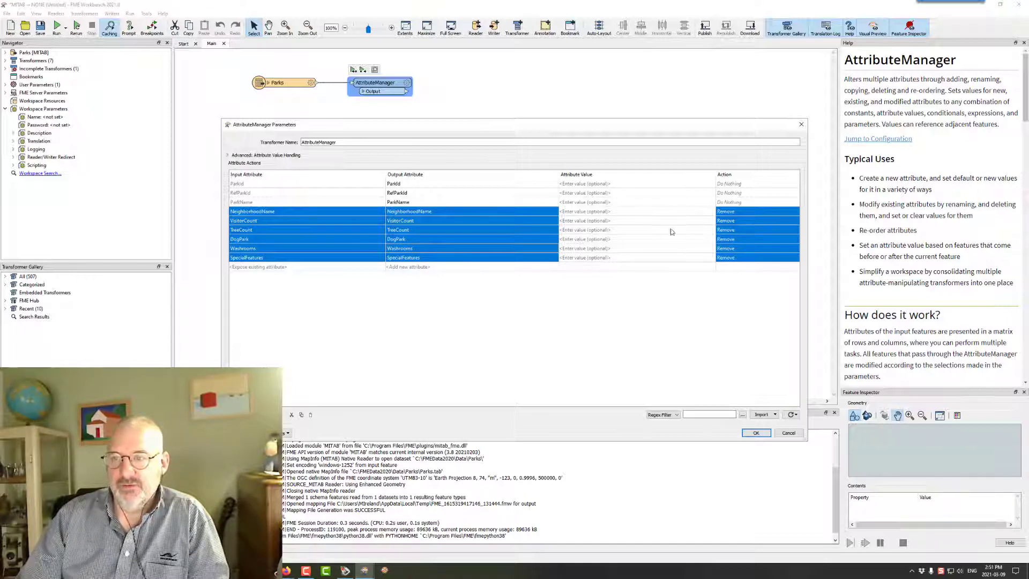
click(691, 315)
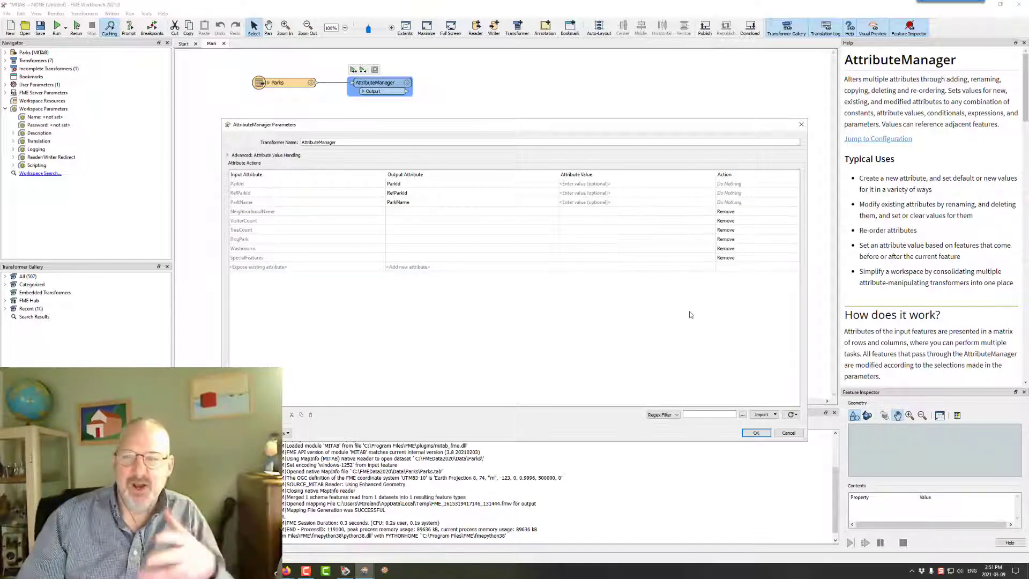
click(786, 432)
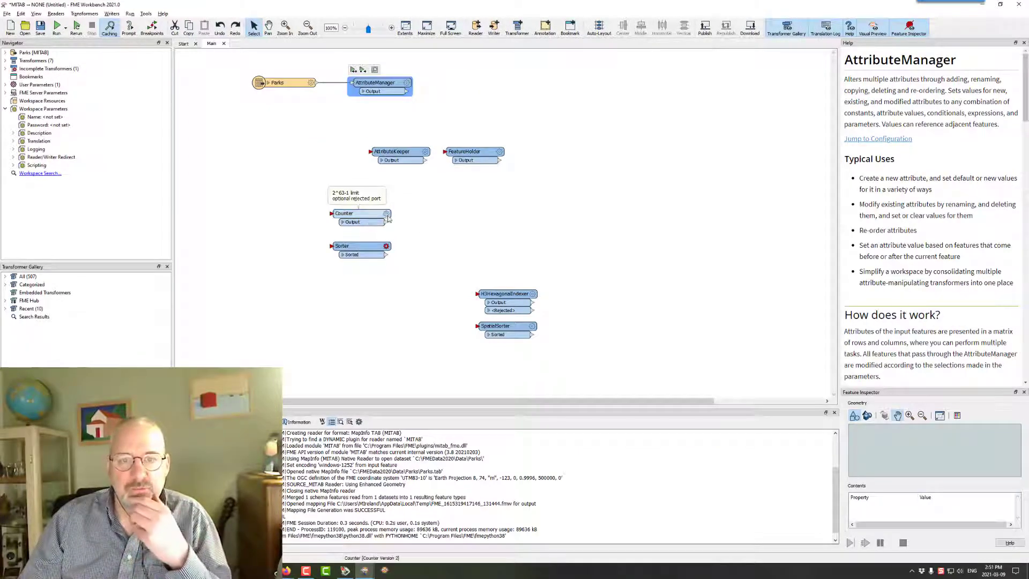
Connect the Parks reader to the Counter and set Count Start to the TreeCount attribute
mouse_move(385, 217)
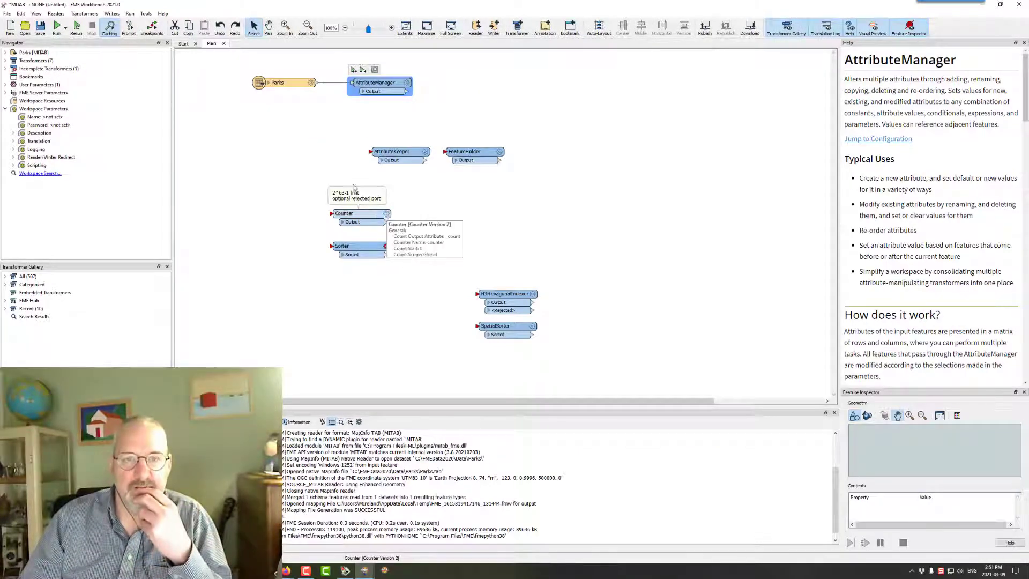
drag(316, 83, 393, 208)
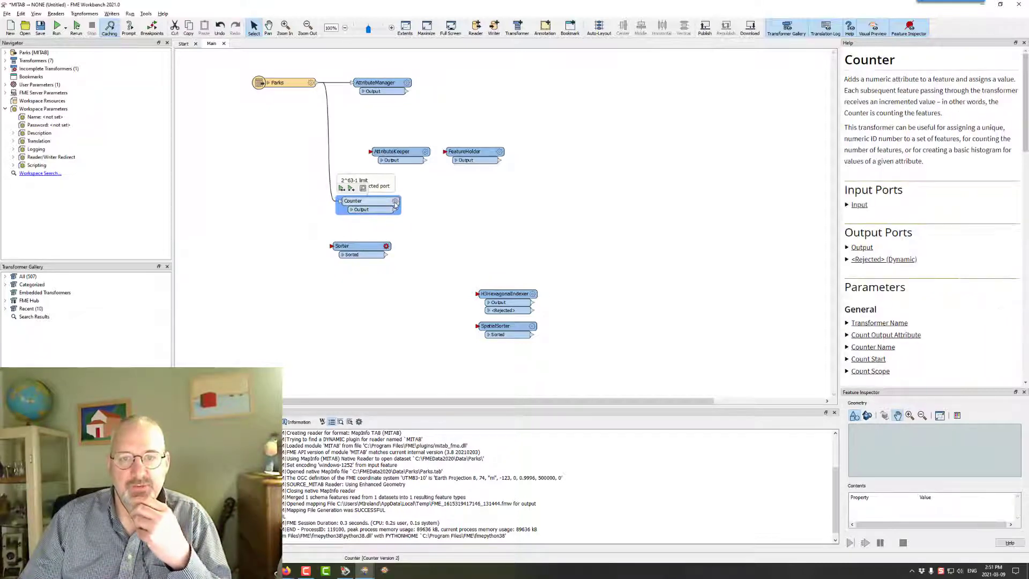
double_click(393, 207)
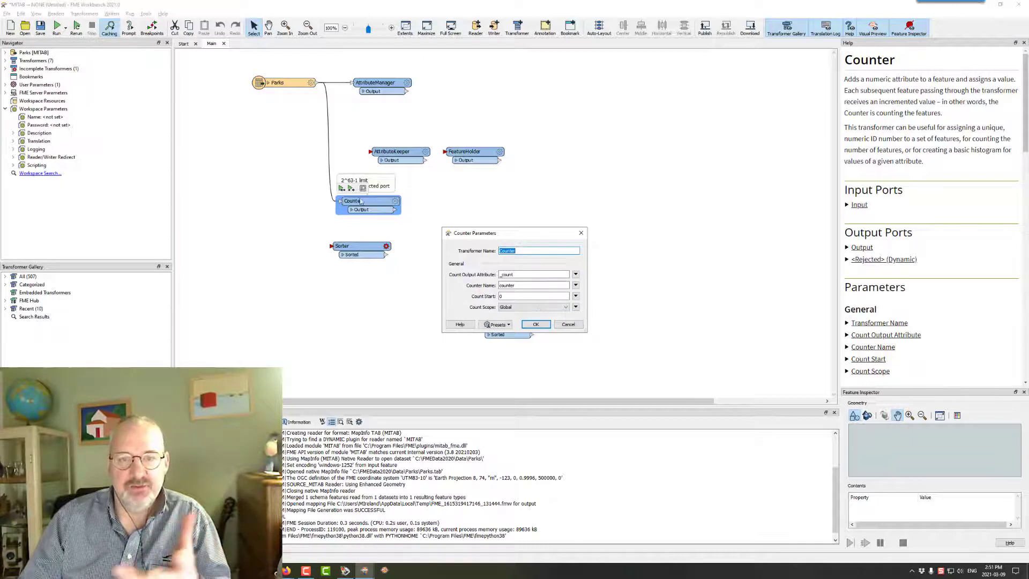
click(576, 296)
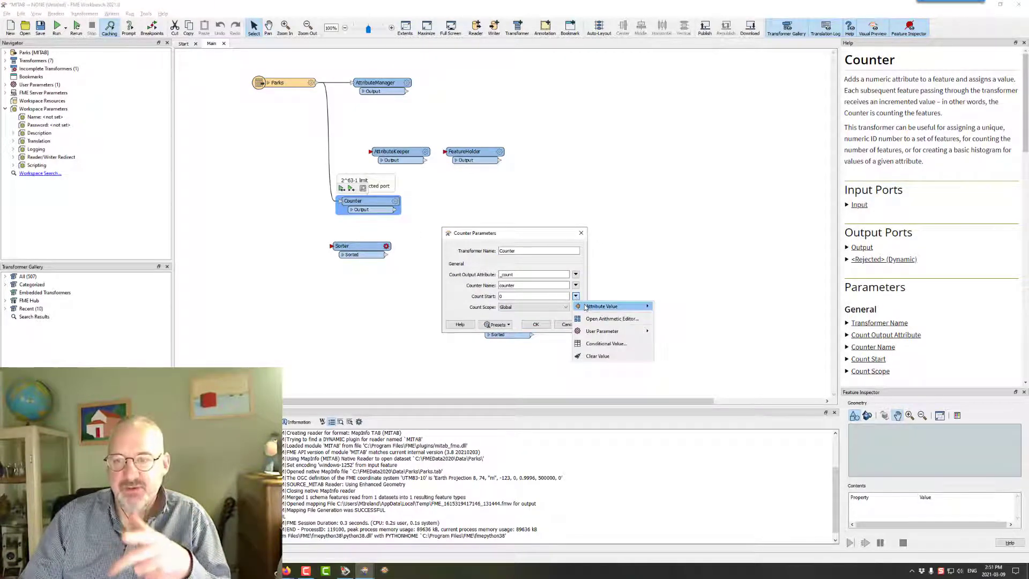
mouse_move(585, 306)
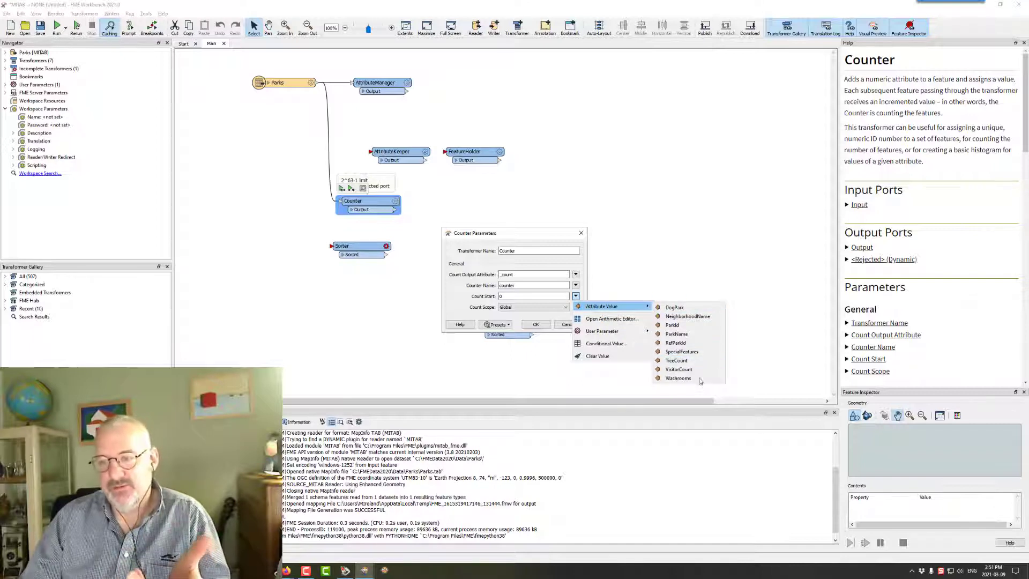
click(683, 361)
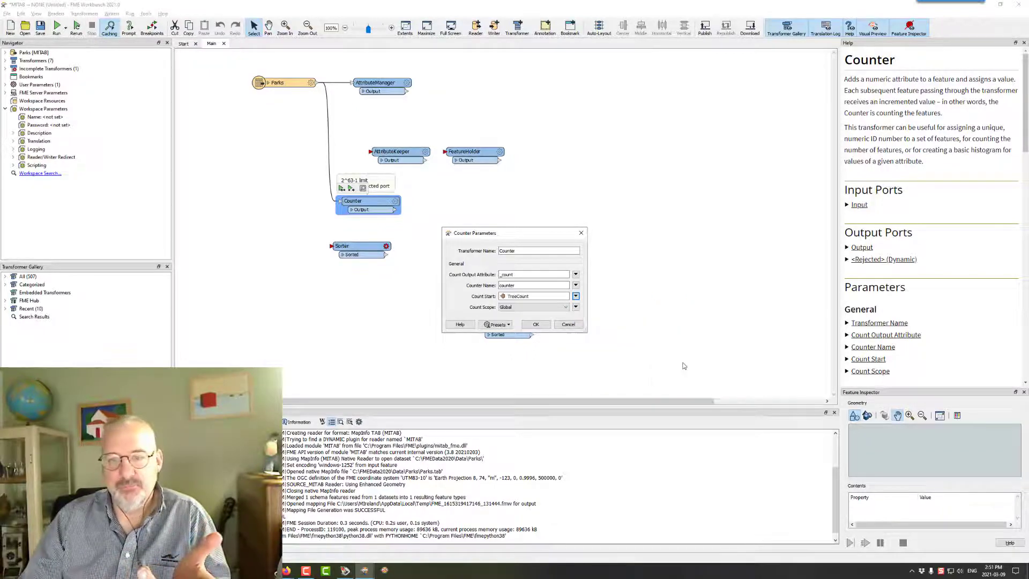
click(537, 325)
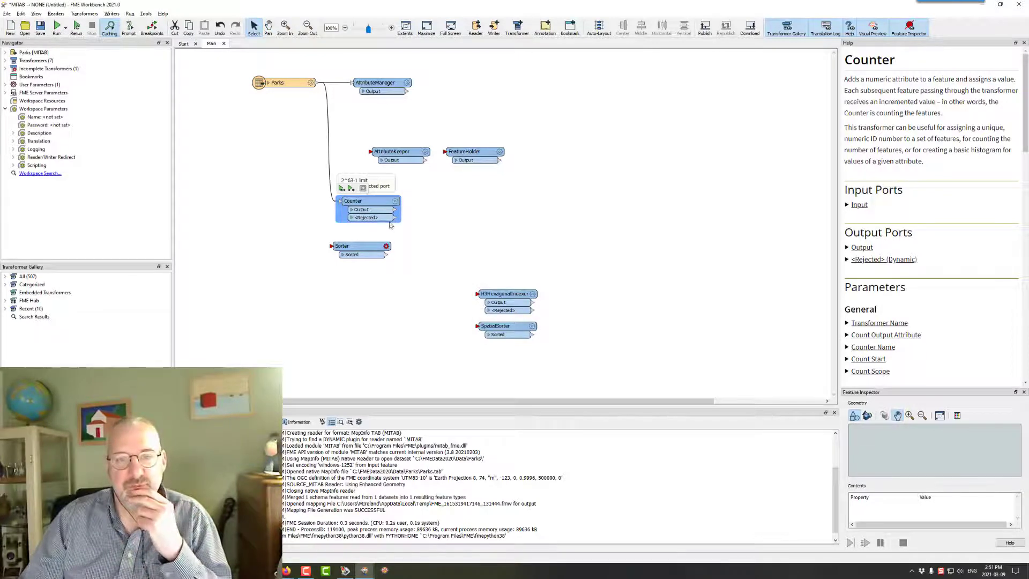
Change the Counter's Count Start to the typed value 22
click(394, 201)
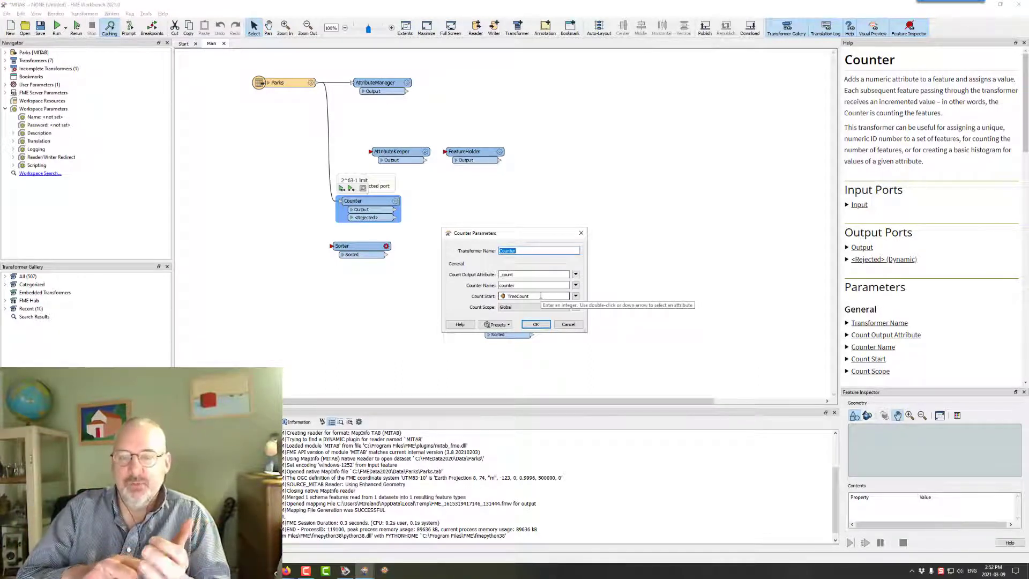
double_click(540, 296)
text(22)
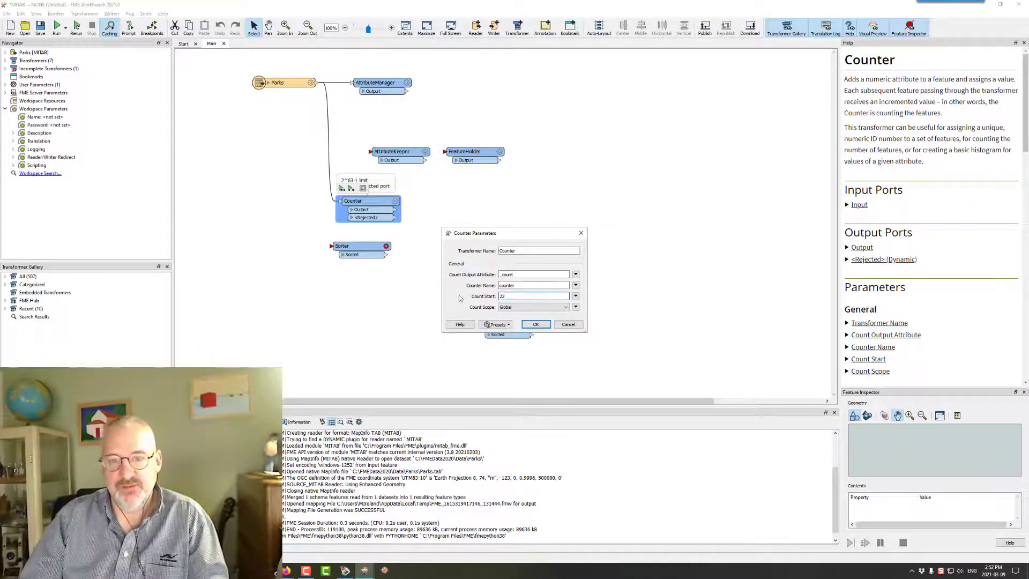
click(535, 325)
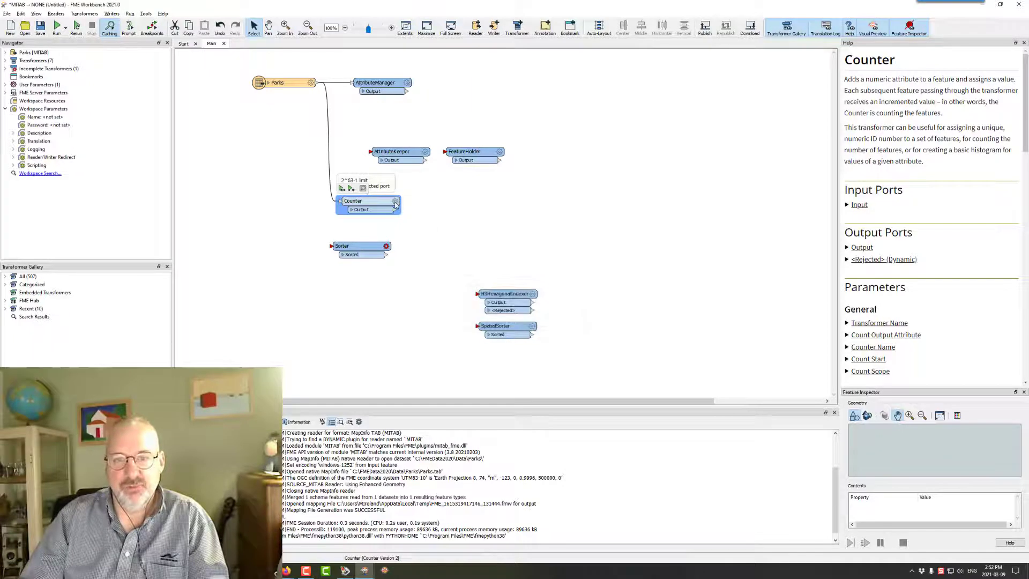
Set the Counter's Count Start back to the TreeCount attribute
double_click(369, 204)
double_click(549, 297)
click(576, 296)
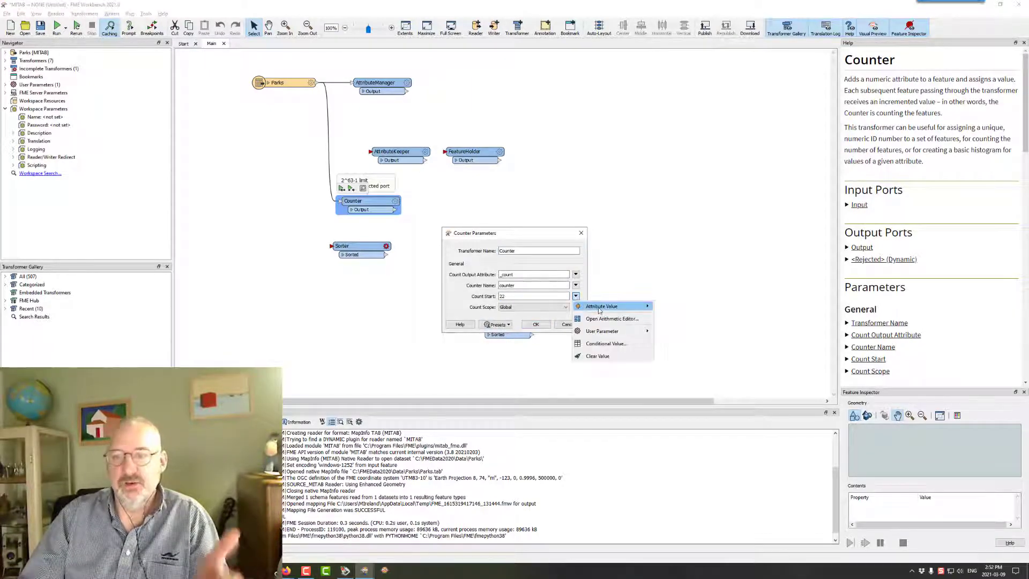
mouse_move(611, 306)
click(676, 360)
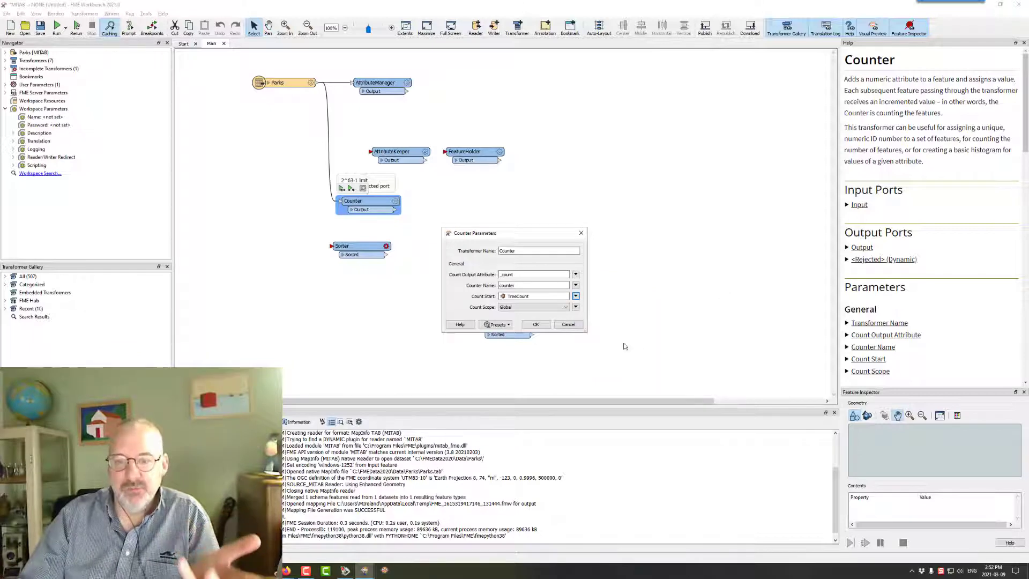
click(538, 324)
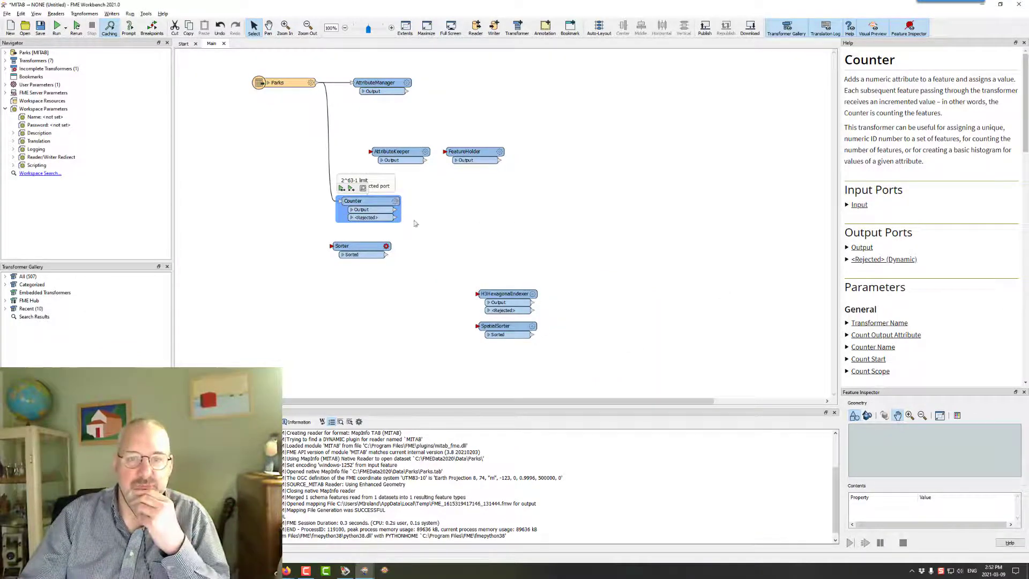
click(445, 210)
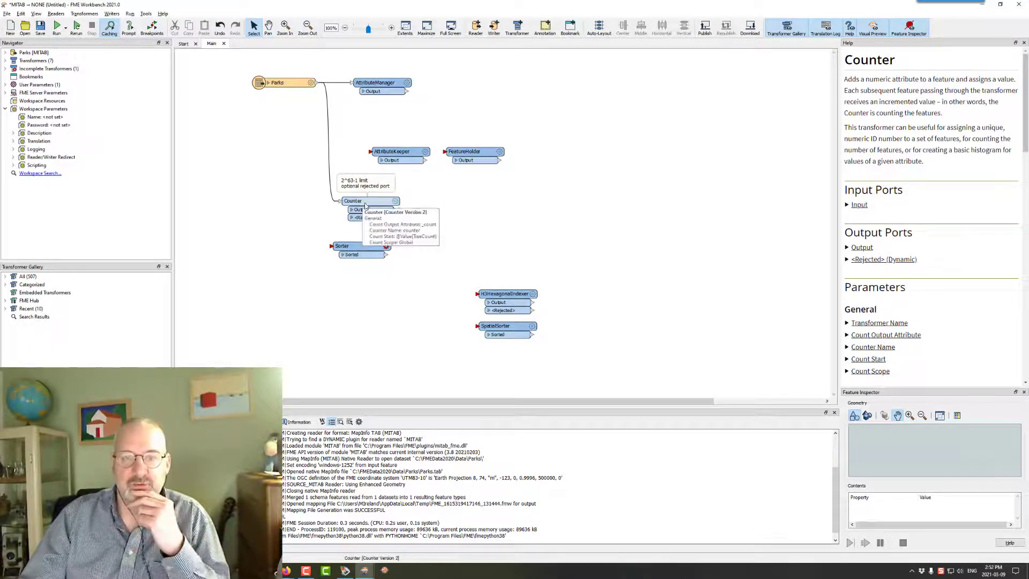
Move the Counter up-left and review the Sorter's Natural, Alphabetic and Numeric sort types, keeping Natural
drag(375, 201, 302, 156)
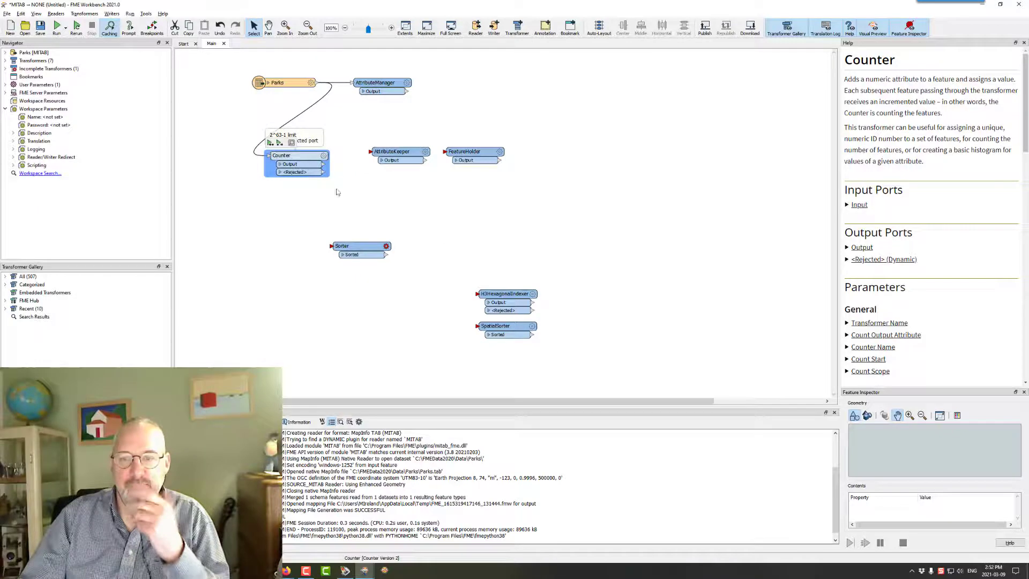
click(386, 246)
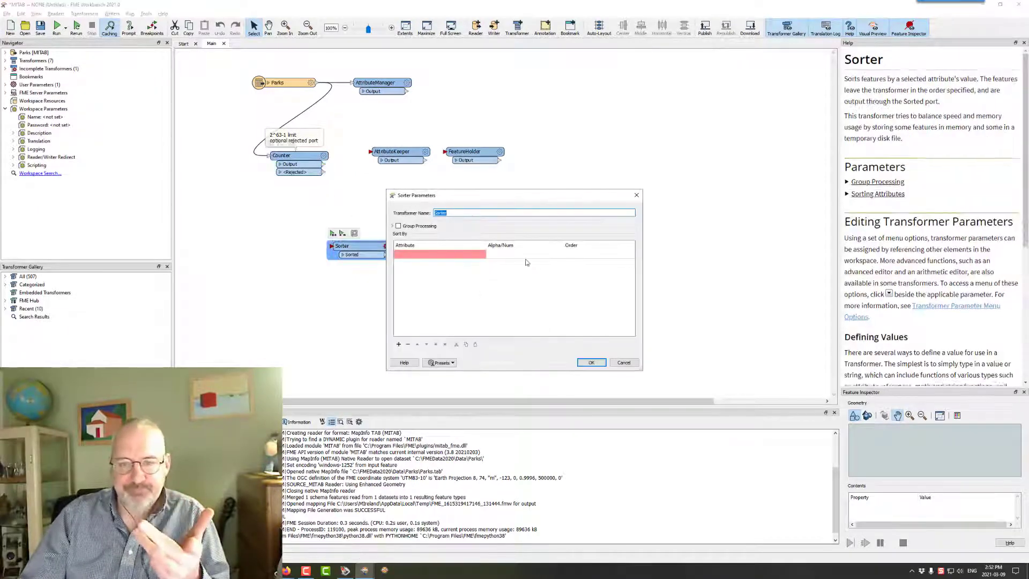
click(527, 255)
click(527, 255)
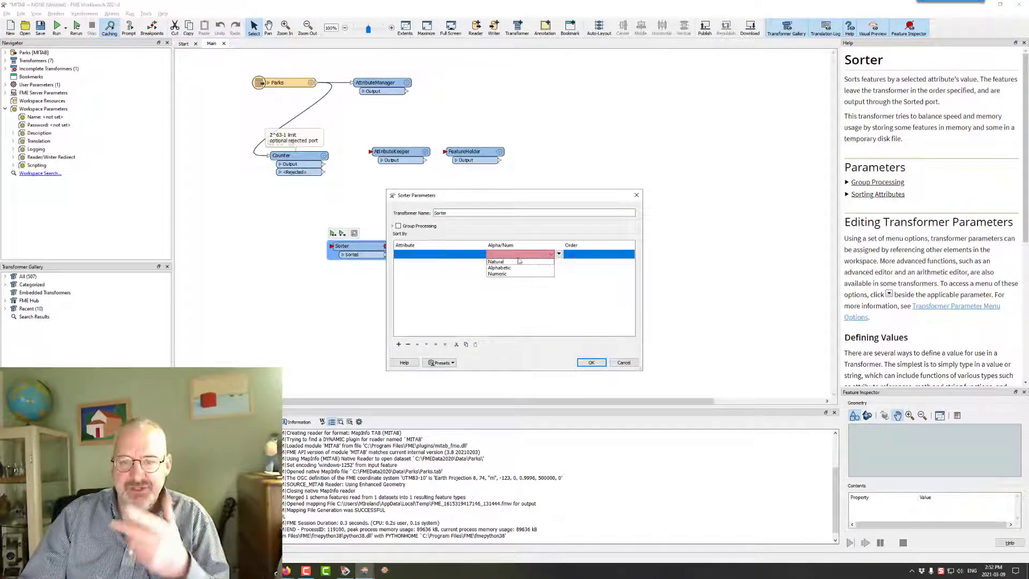
click(520, 262)
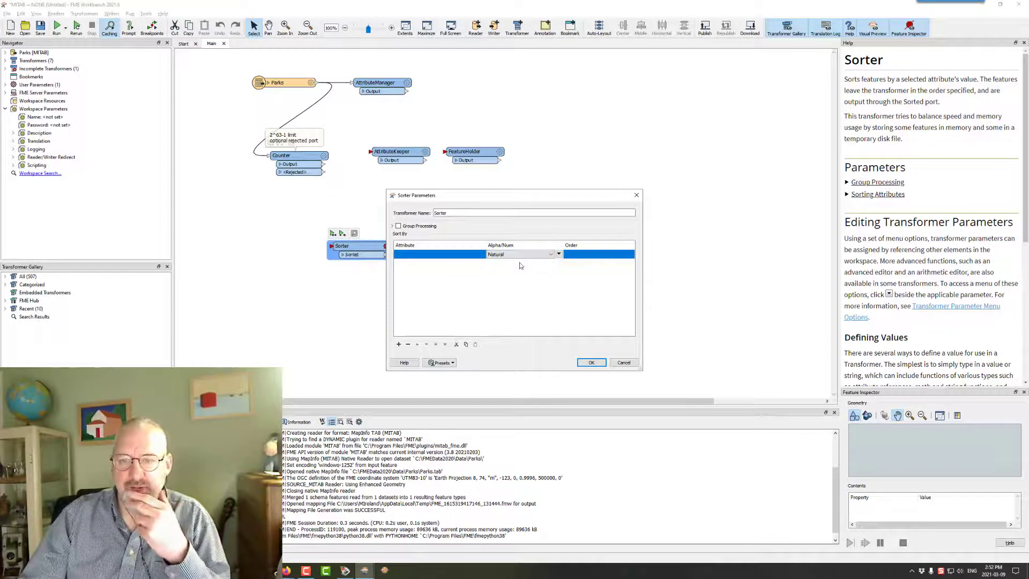
click(550, 255)
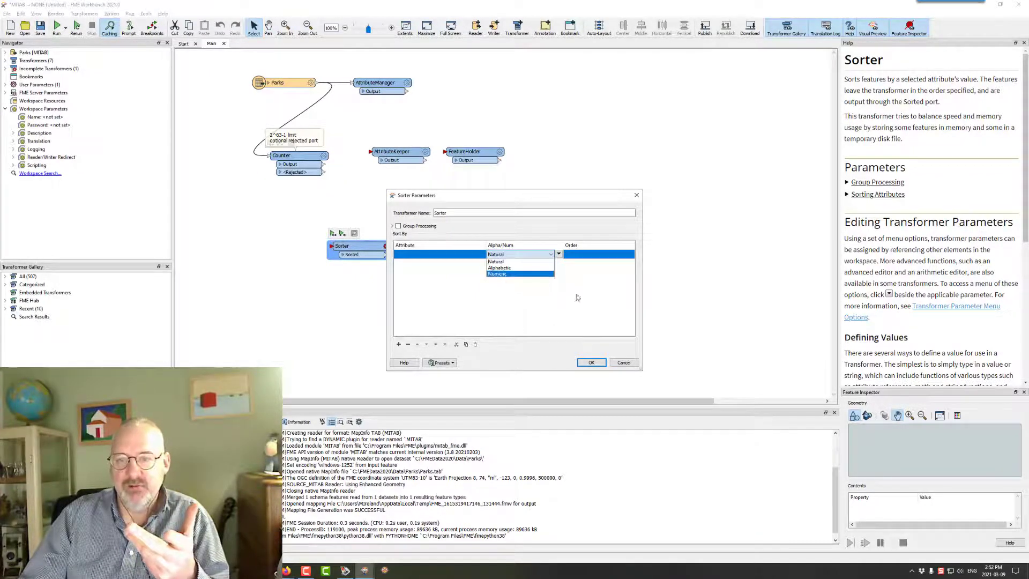
click(537, 258)
click(591, 363)
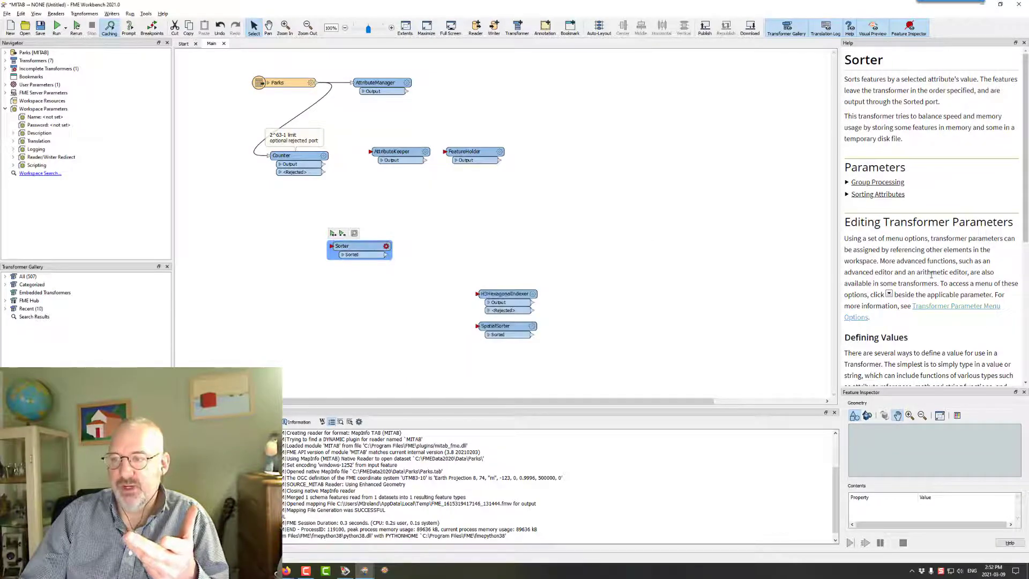
Read the Sorter help, expanding its section on sorting attributes
scroll(931, 330, down, 5)
scroll(932, 274, up, 5)
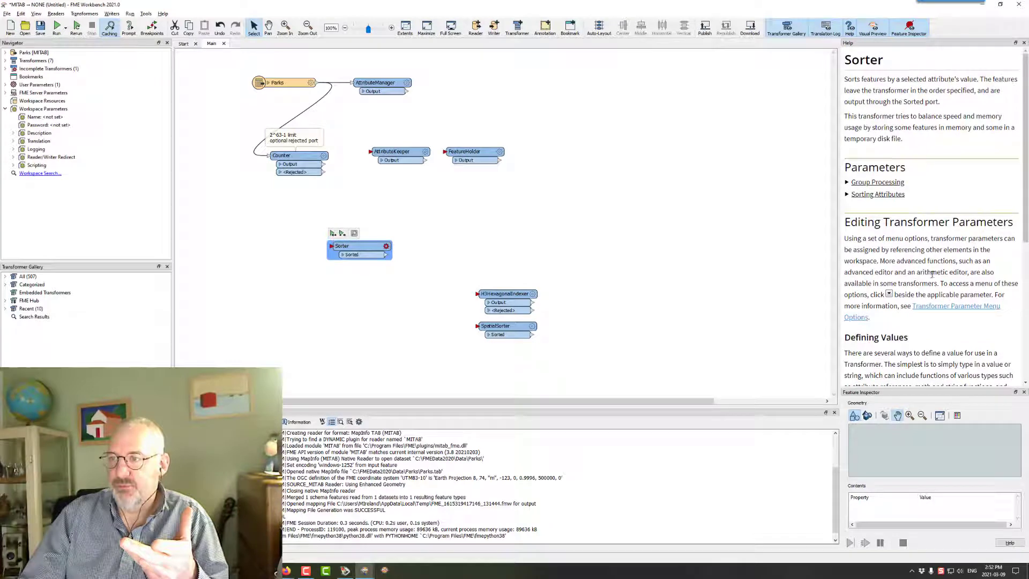
click(879, 196)
scroll(894, 280, down, 4)
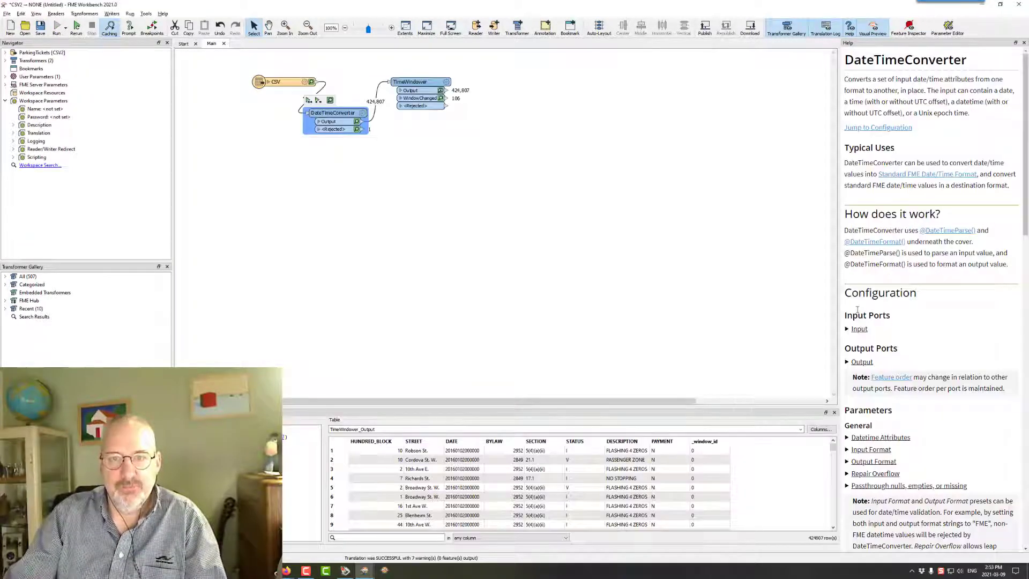
click(441, 99)
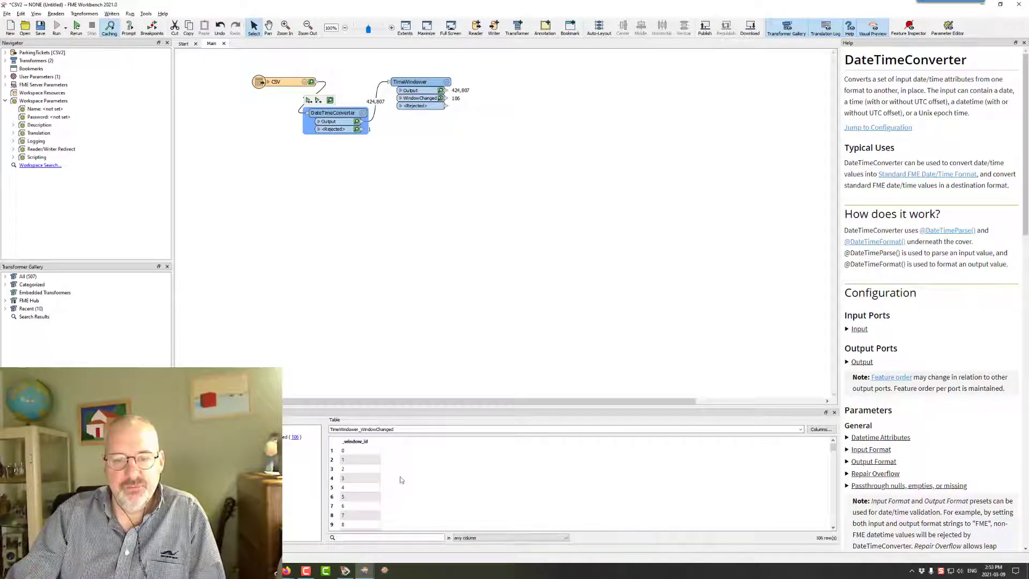
scroll(401, 480, down, 20)
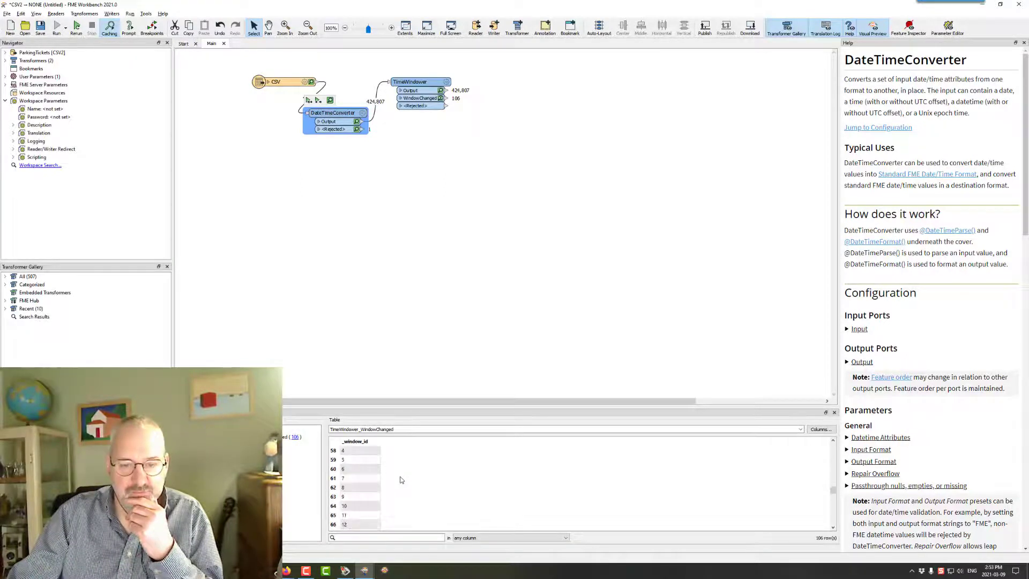
scroll(402, 479, up, 3)
click(363, 489)
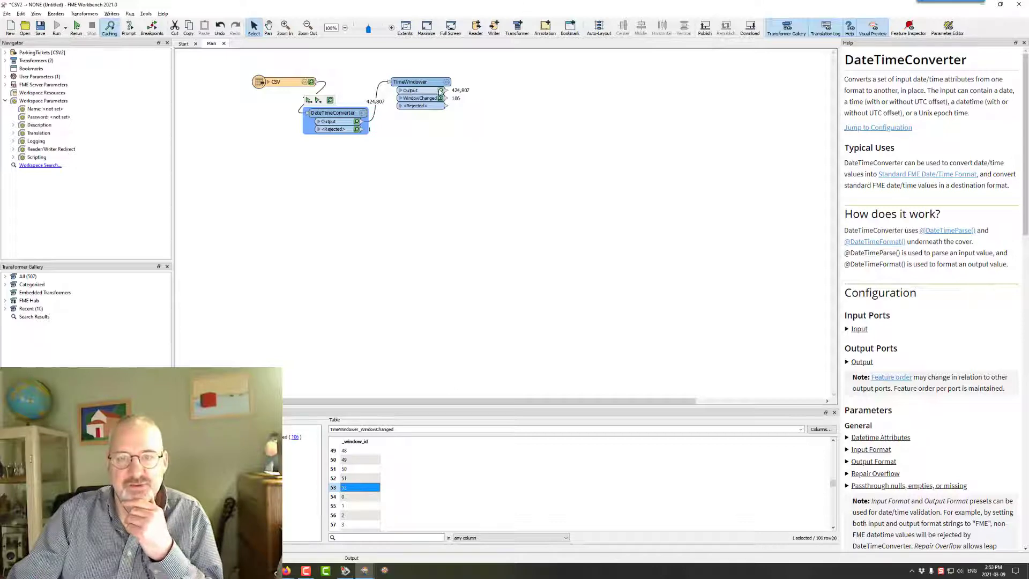
click(441, 90)
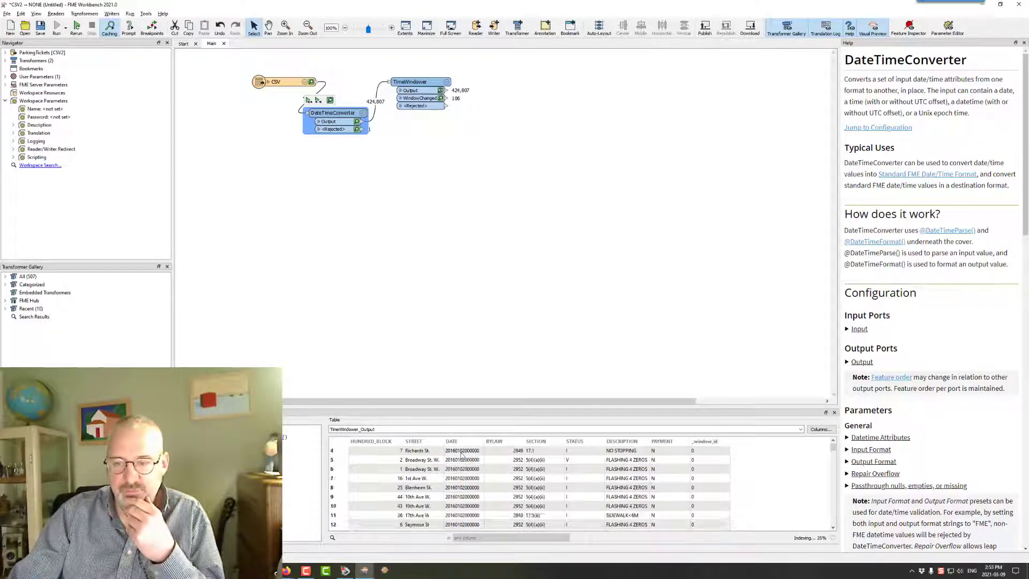
scroll(462, 455, down, 20)
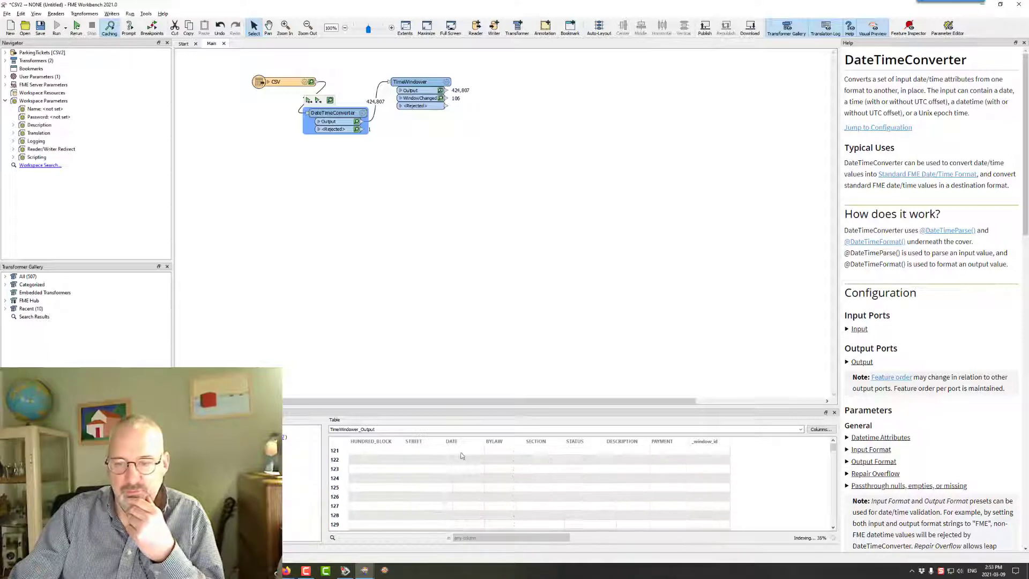
scroll(462, 456, down, 20)
scroll(833, 499, down, 20)
scroll(833, 500, down, 20)
scroll(833, 499, down, 20)
scroll(833, 500, down, 20)
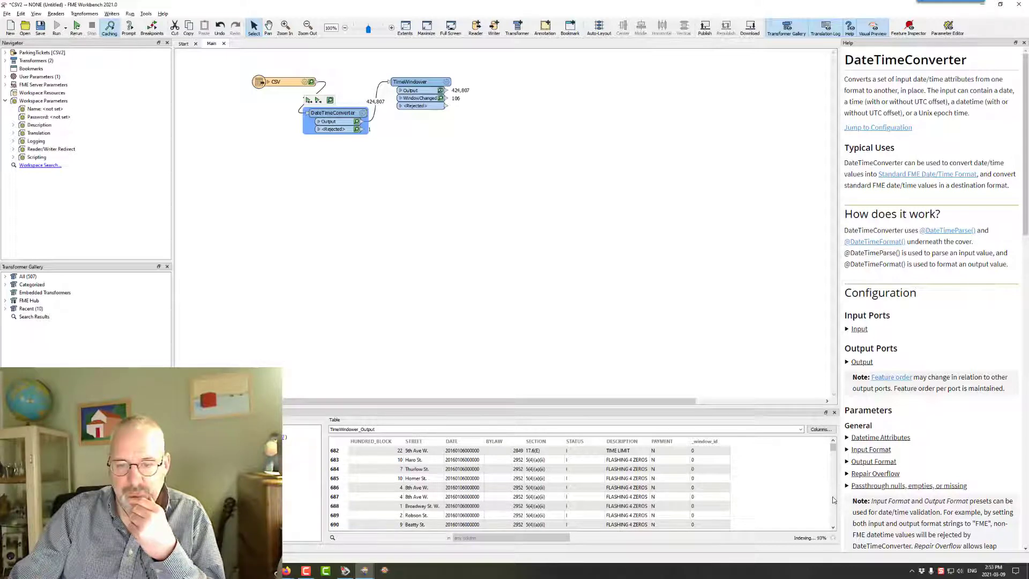
scroll(834, 500, down, 20)
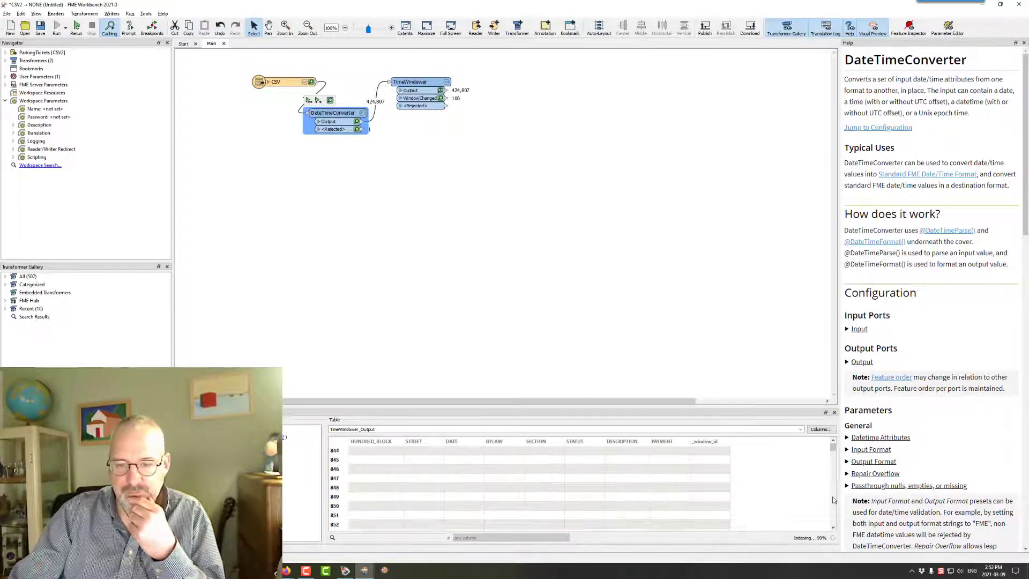
scroll(833, 499, down, 20)
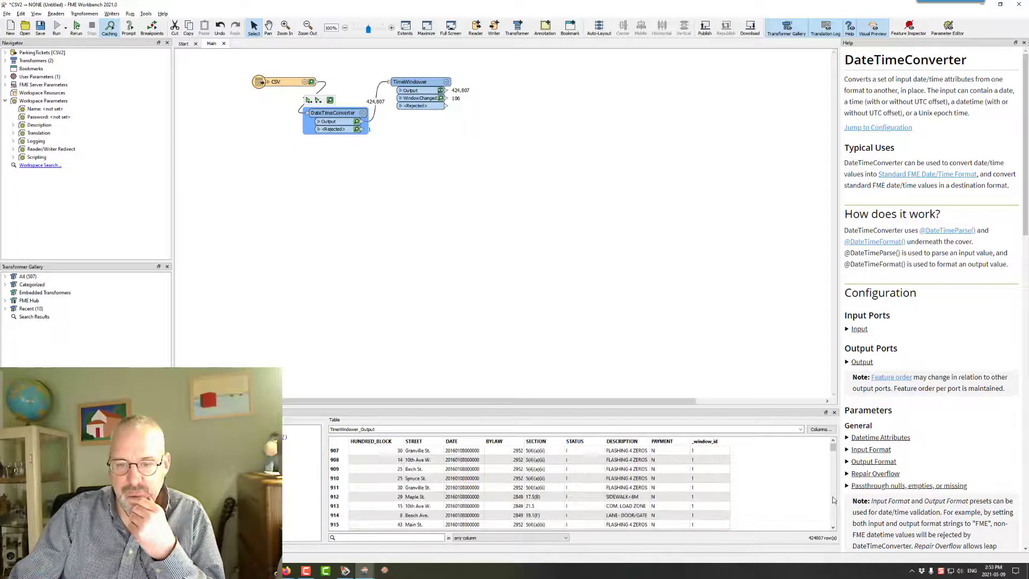
scroll(702, 475, up, 2)
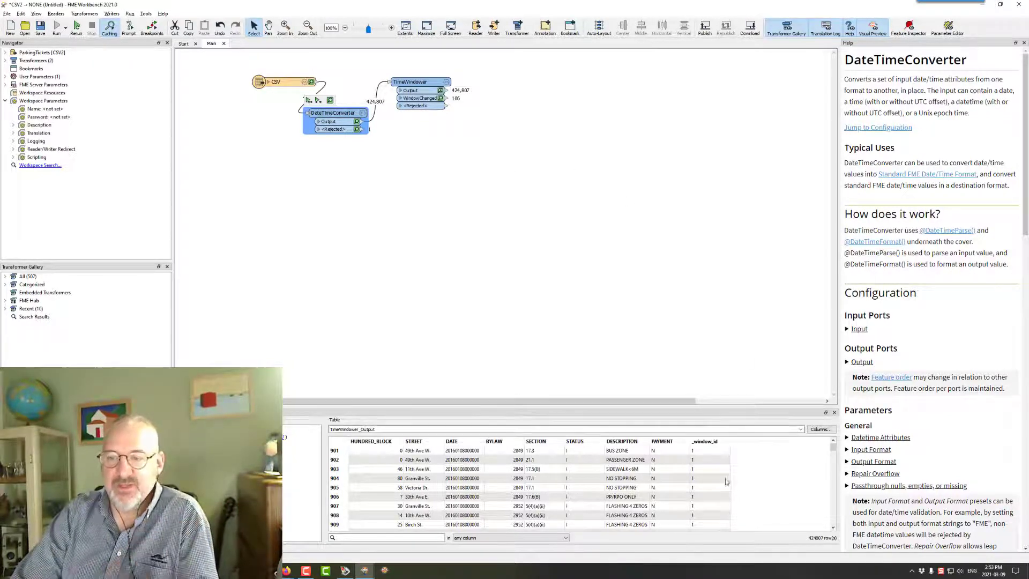
click(541, 97)
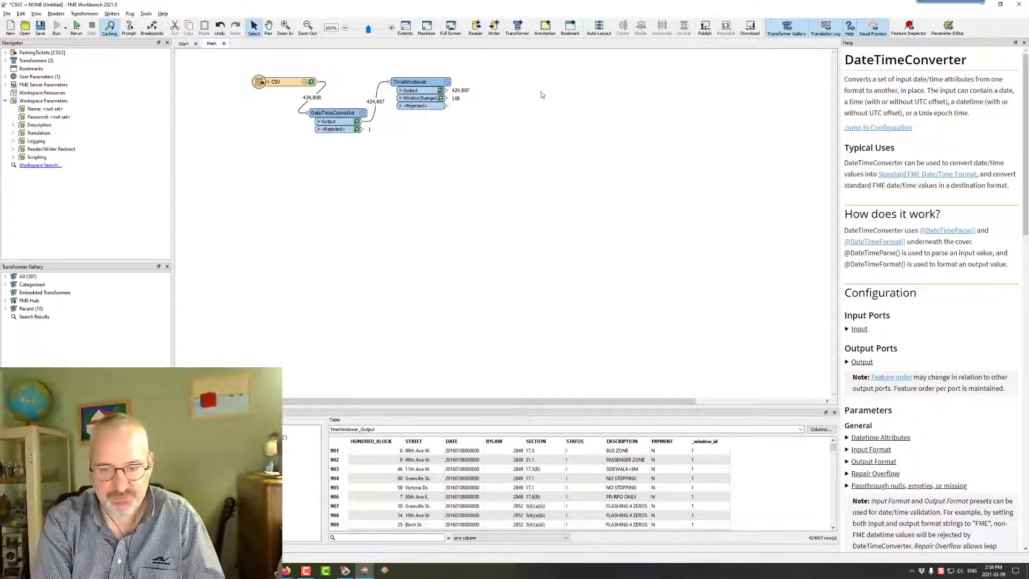
Add a StatisticsCalculator via 'stat' and connect TimeWindower's Output to it
text(stat)
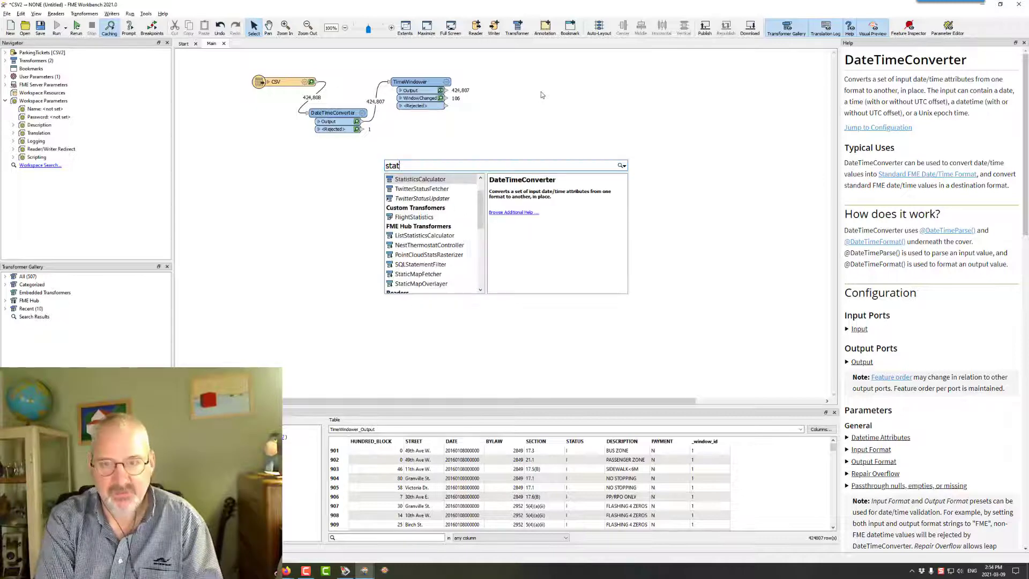
key(Return)
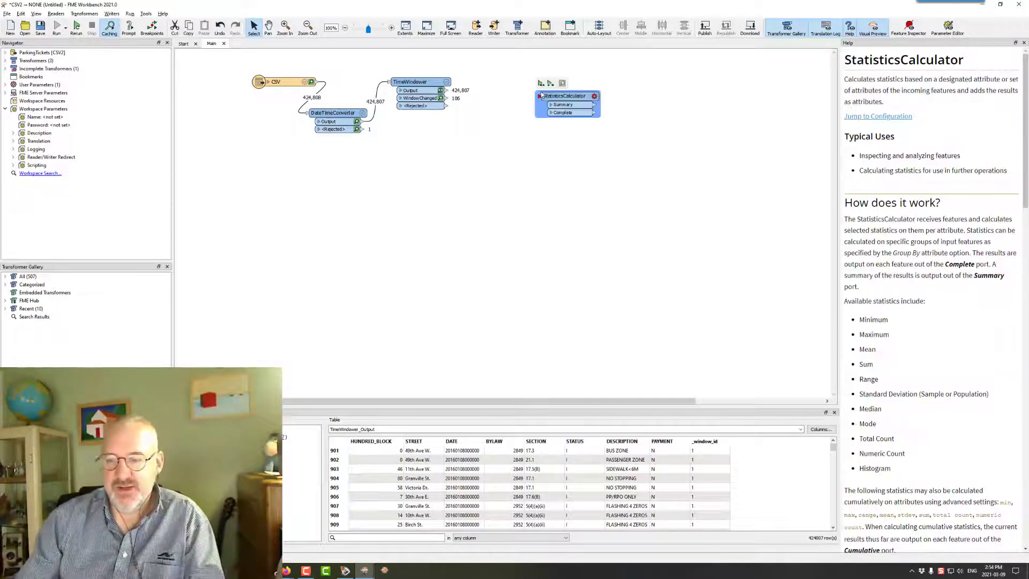
drag(446, 90, 525, 105)
Enable Group Processing on the StatisticsCalculator with Group By _window_id
double_click(565, 100)
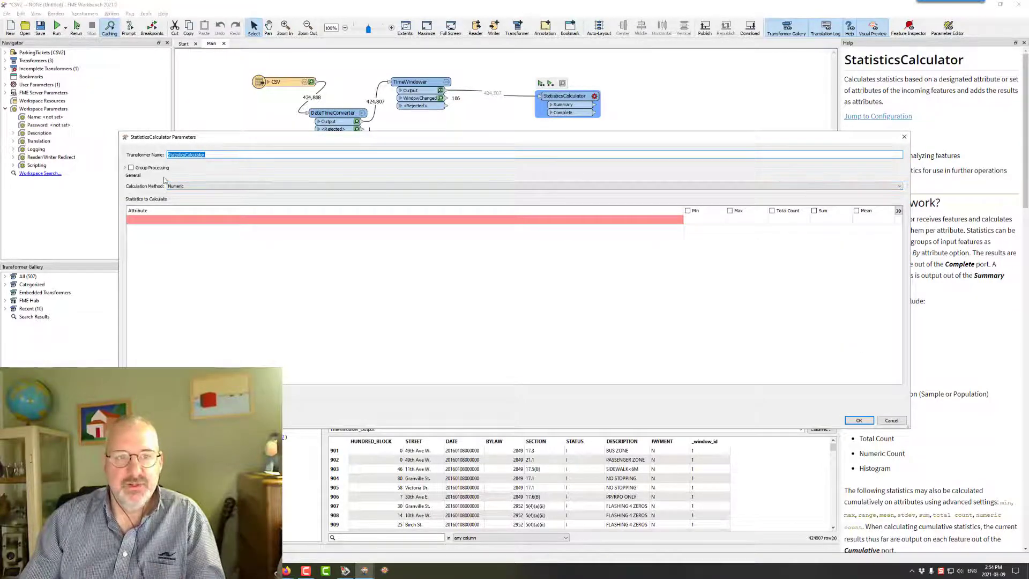
click(130, 168)
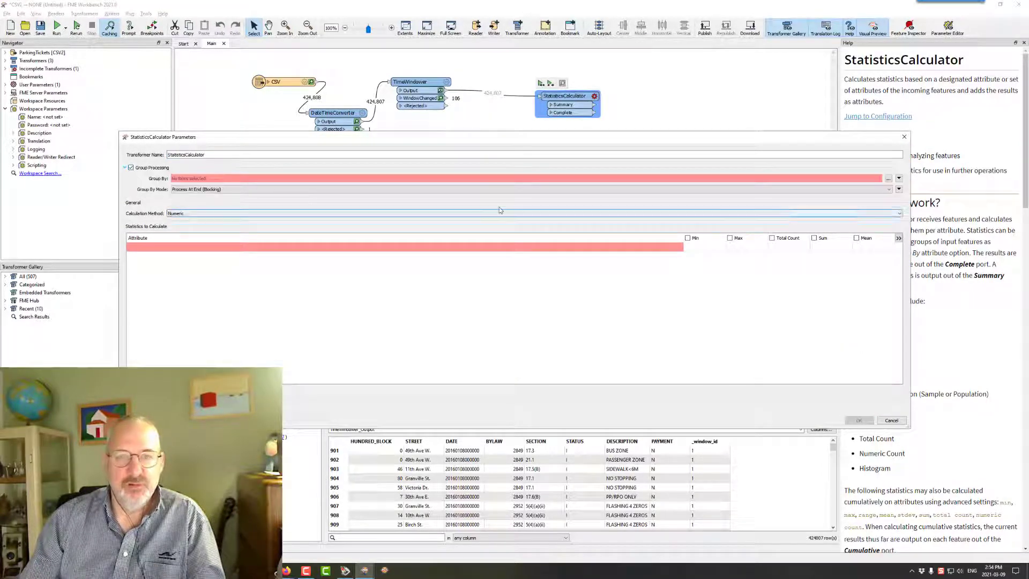
click(888, 178)
click(471, 241)
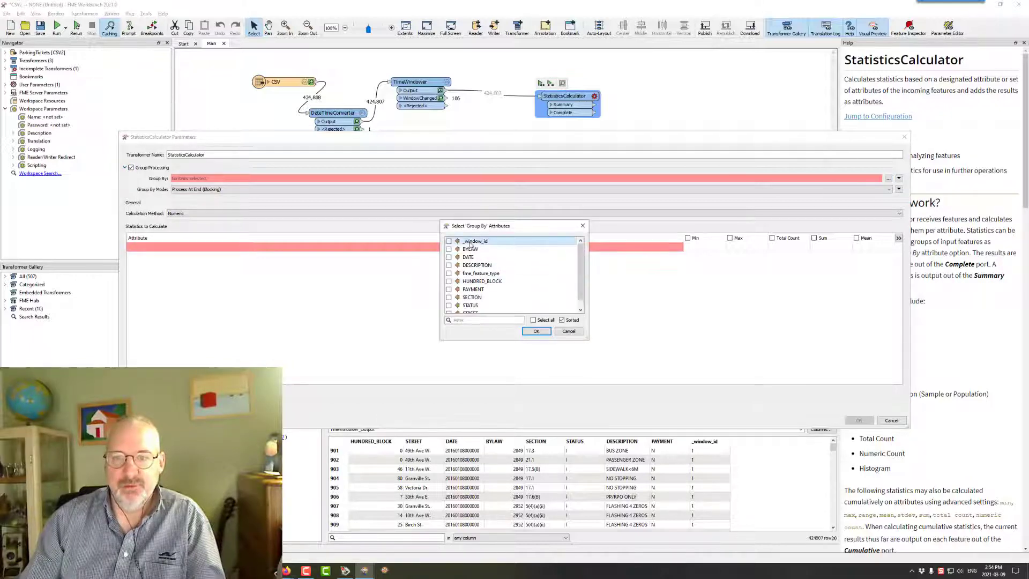
click(536, 331)
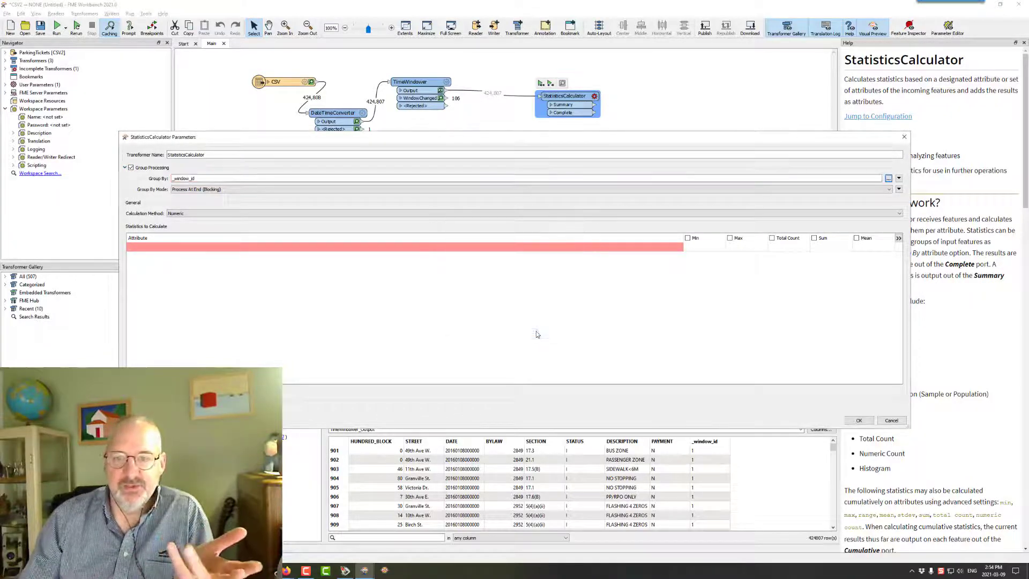
click(859, 420)
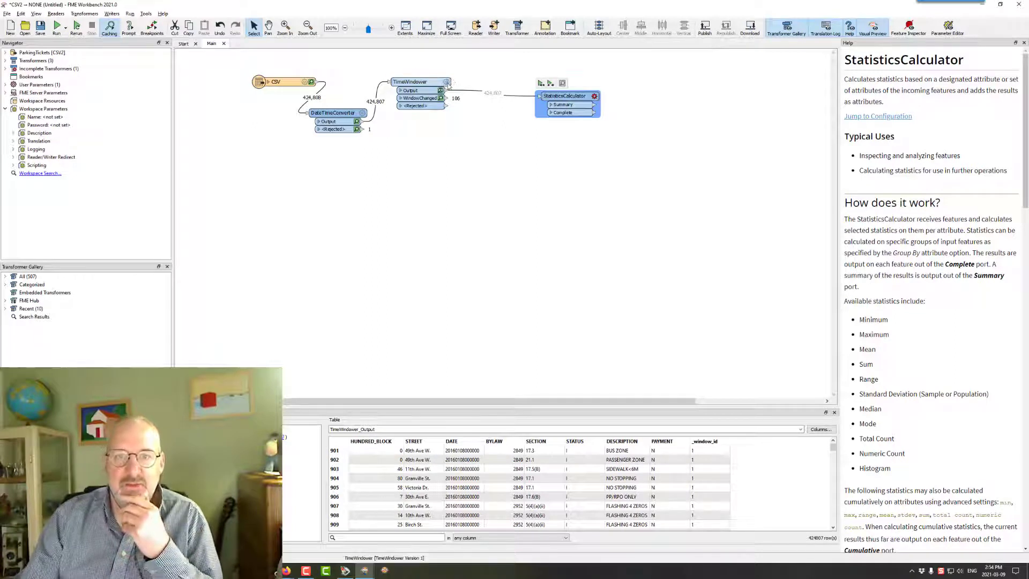
Nudge the StatisticsCalculator, then check TimeWindower's Timestamp Attribute remains DATE and cancel
drag(577, 102, 607, 95)
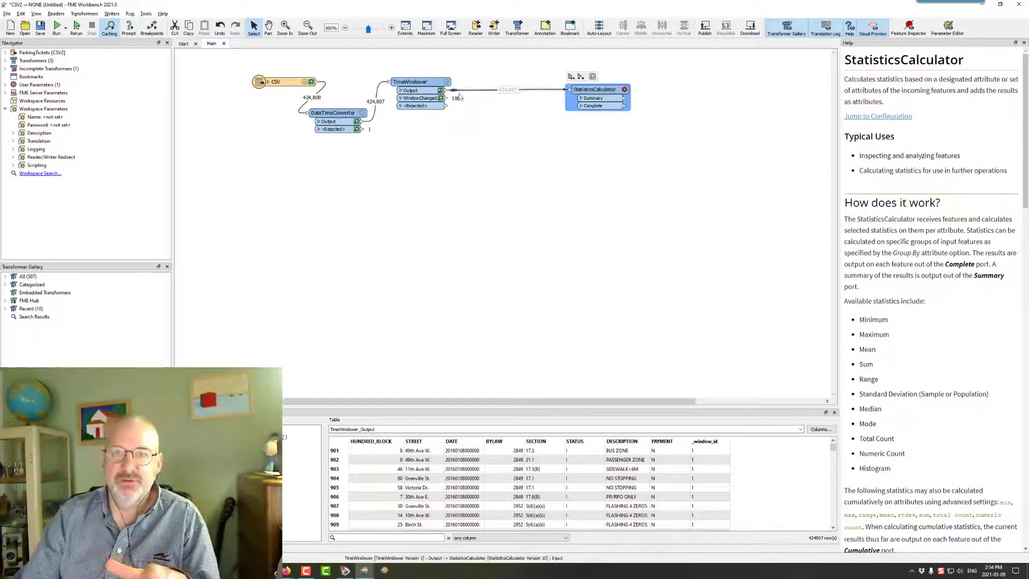
double_click(419, 81)
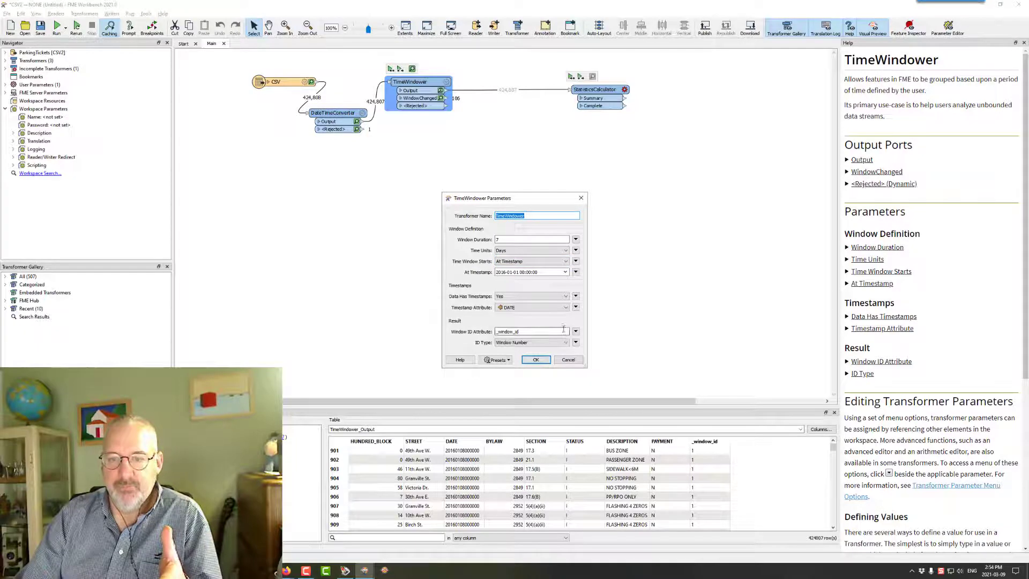
click(527, 309)
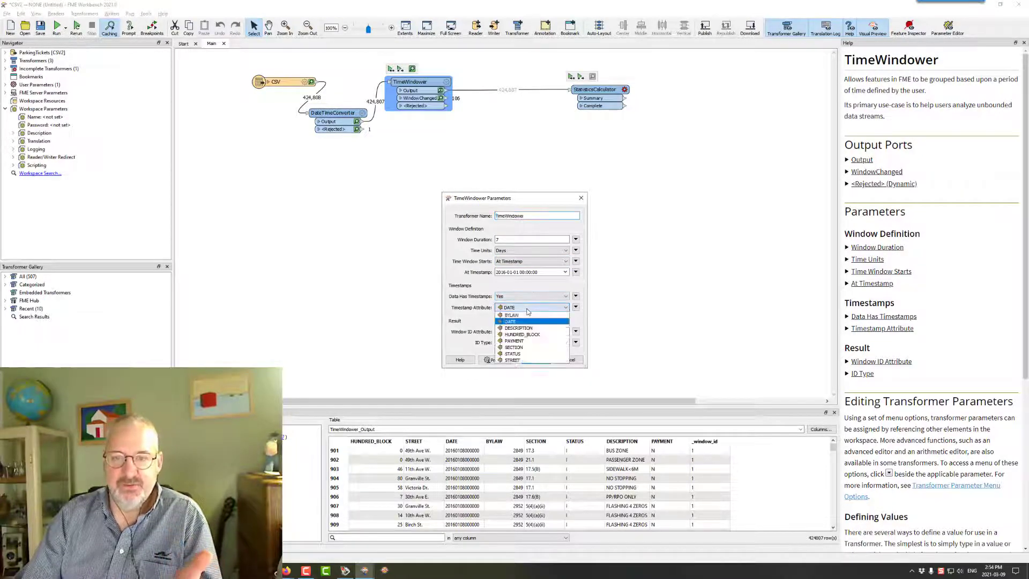
click(527, 310)
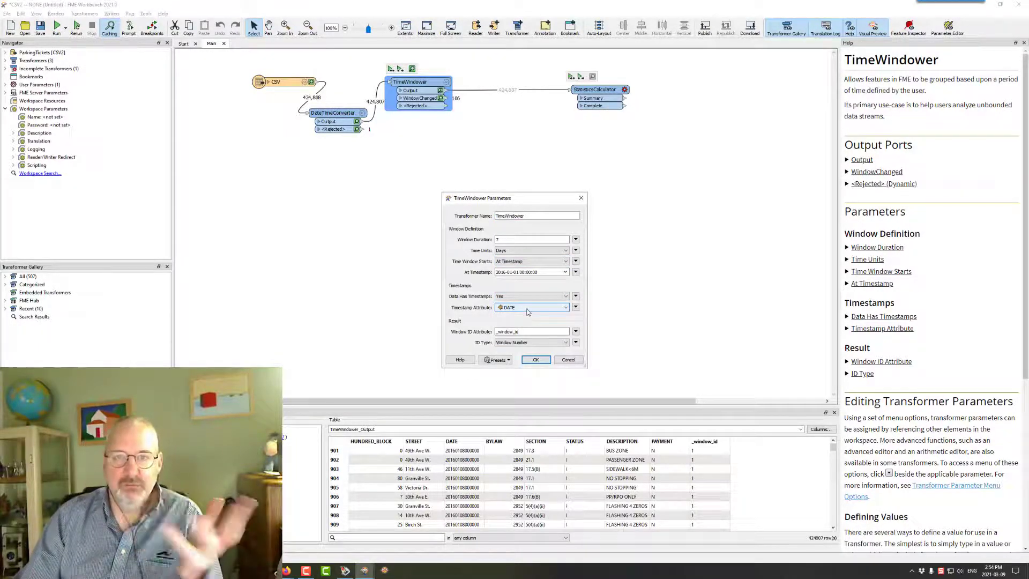
click(567, 360)
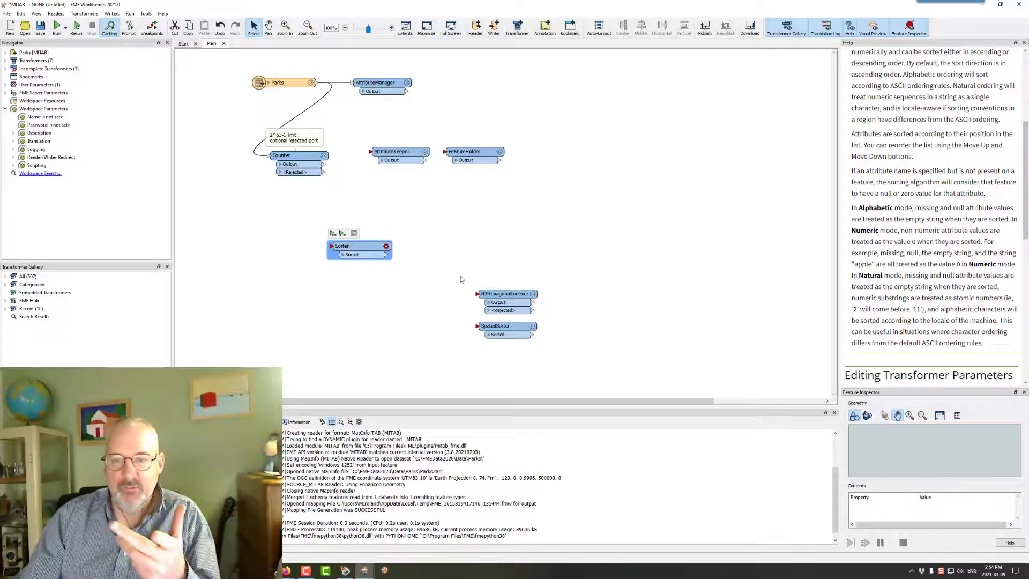
Move SpatialSorter beside FeatureHolder, then preview FeatureHolder's group processing options and cancel
click(501, 324)
drag(501, 323, 616, 161)
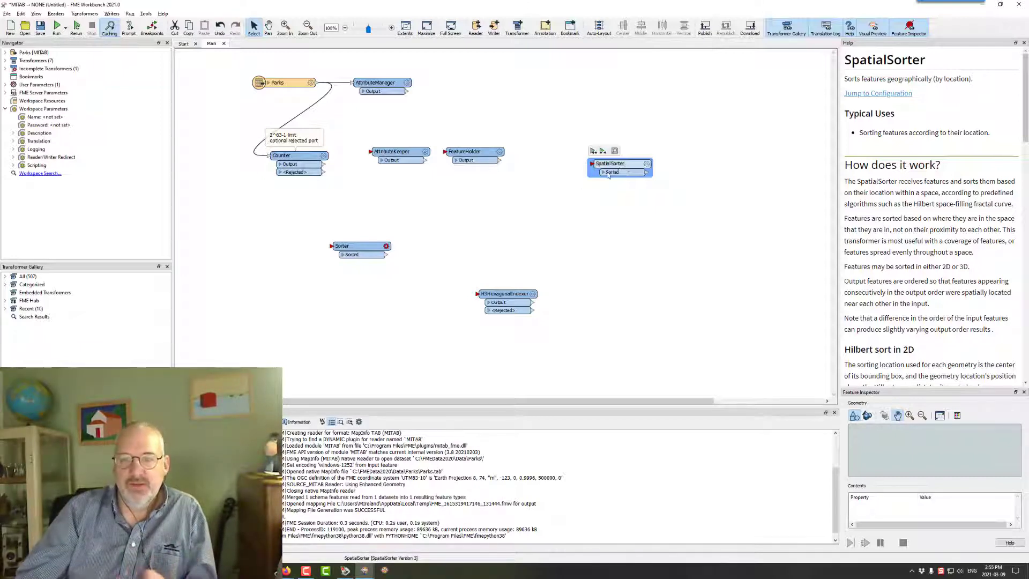
click(505, 303)
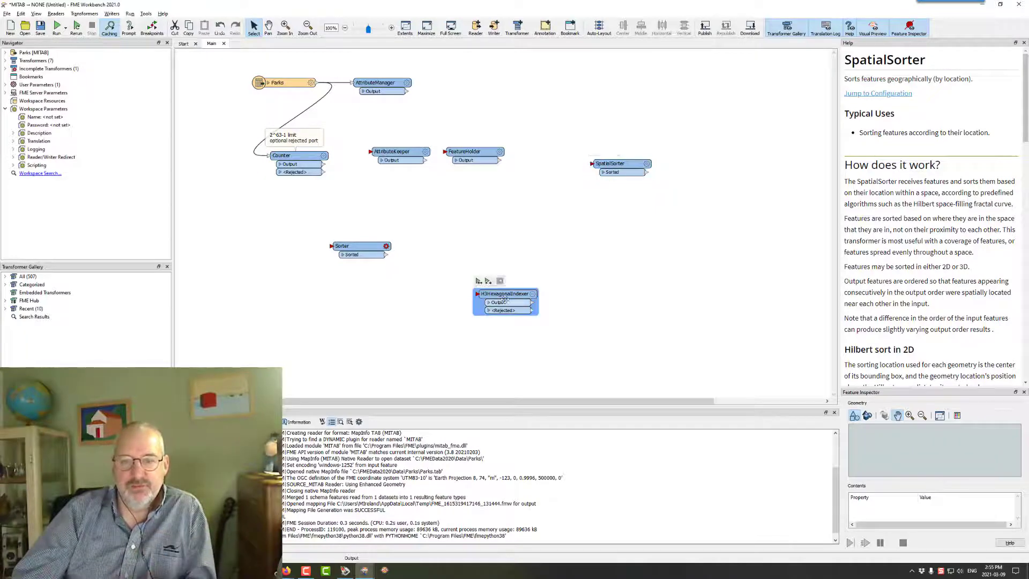
click(477, 156)
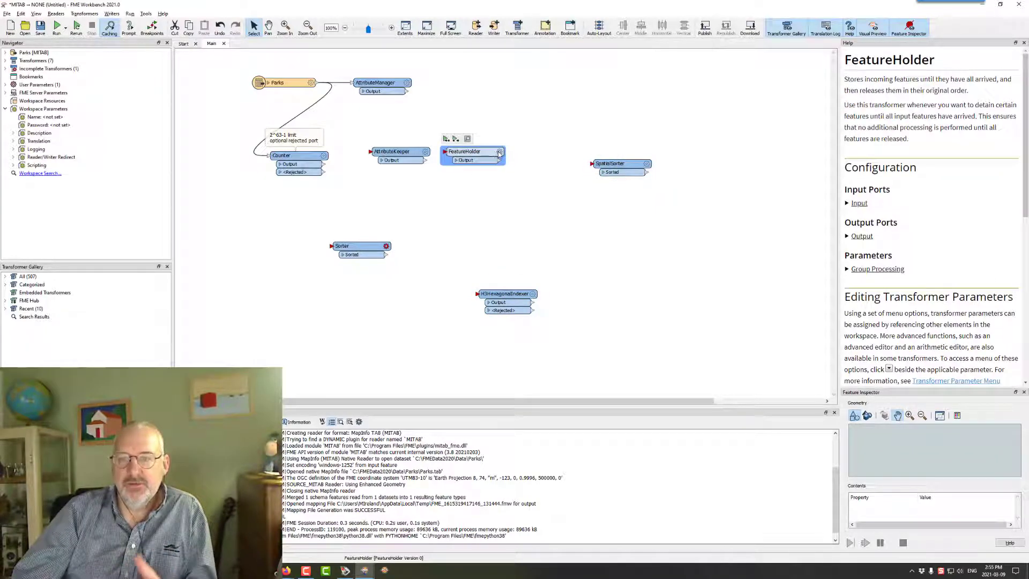
click(498, 153)
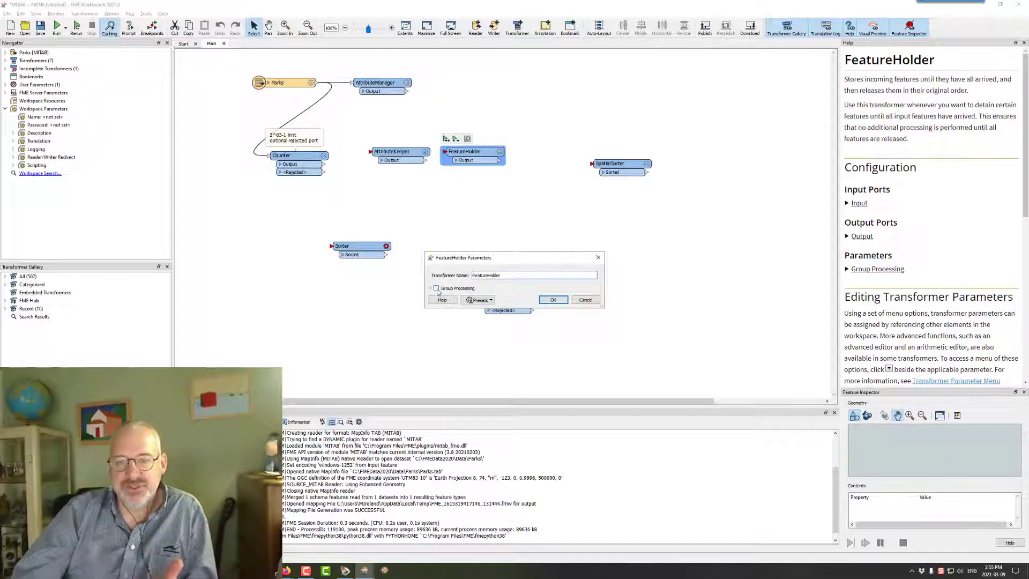
click(436, 288)
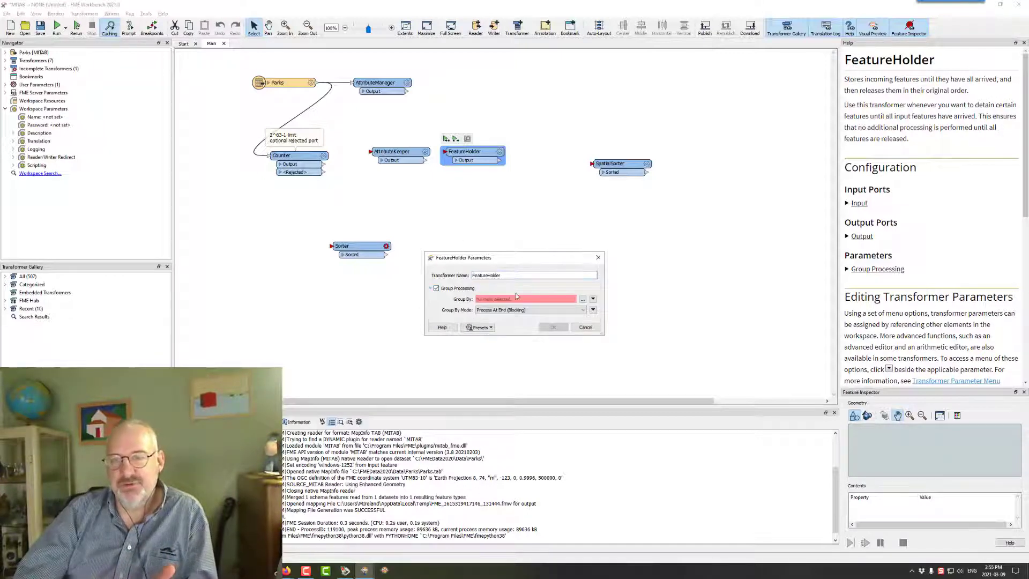
click(586, 327)
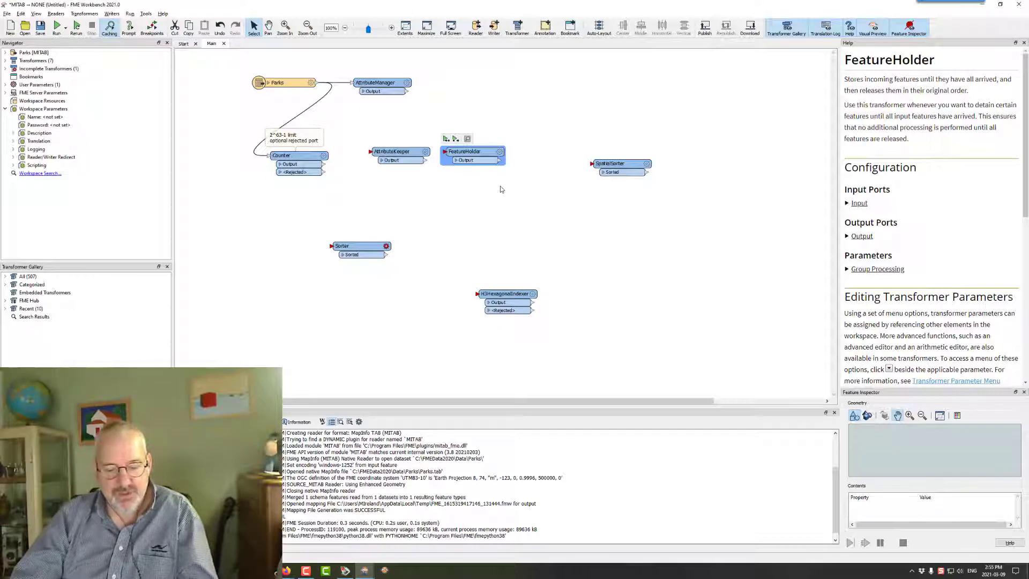
Paste a FeatureHolder into the TimeWindower–StatisticsCalculator link in the ParkingTickets workspace
key(alt+Tab)
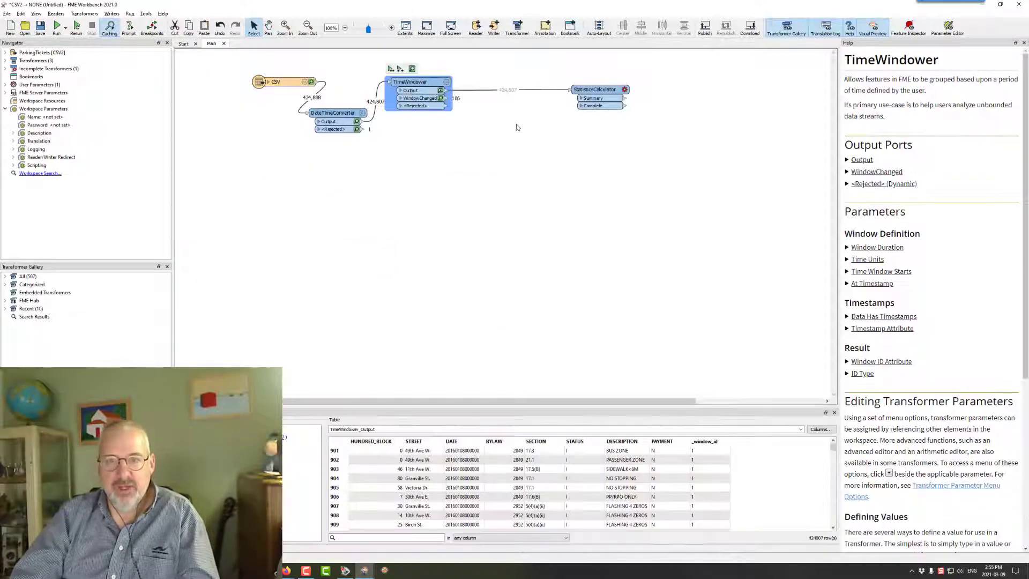
click(501, 145)
key(ctrl+v)
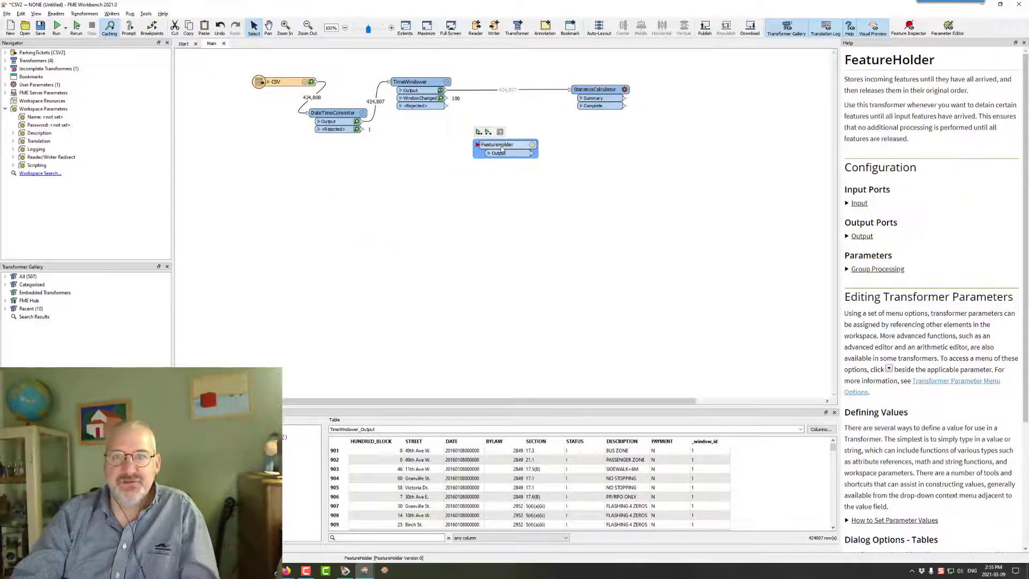
drag(501, 151, 525, 141)
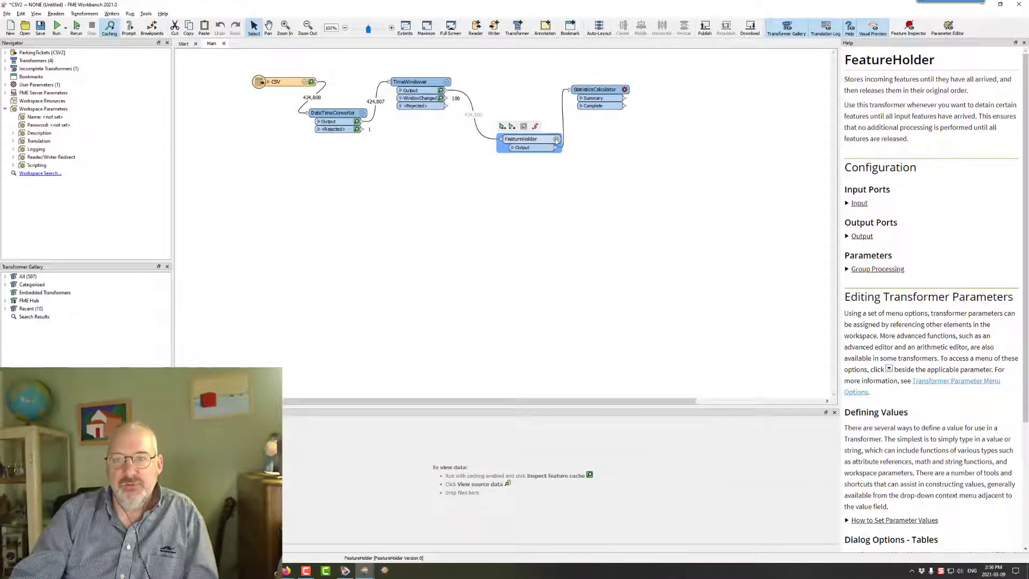
Set the FeatureHolder to group by _window_id, processing when the group changes
click(557, 139)
click(436, 288)
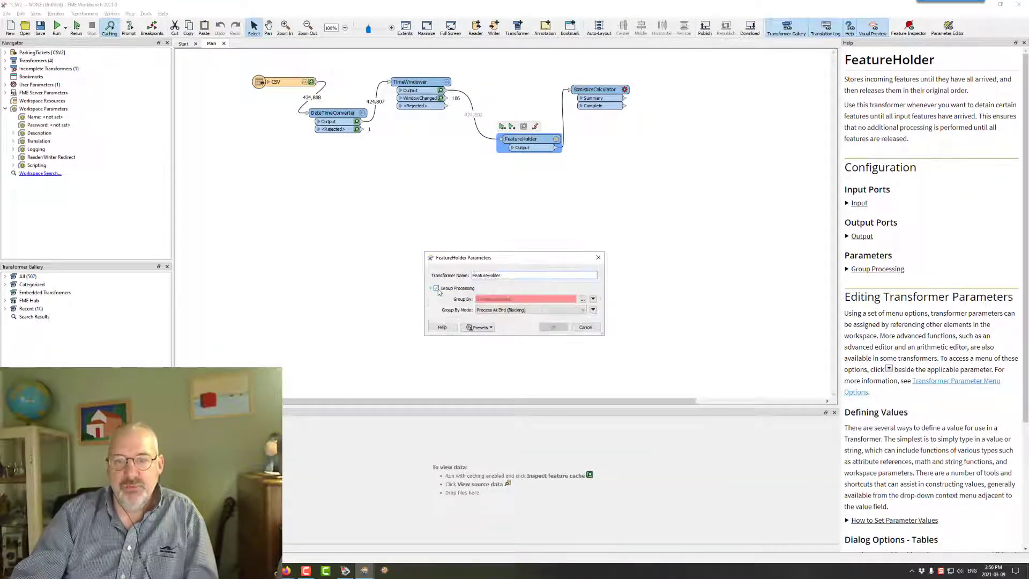
click(583, 299)
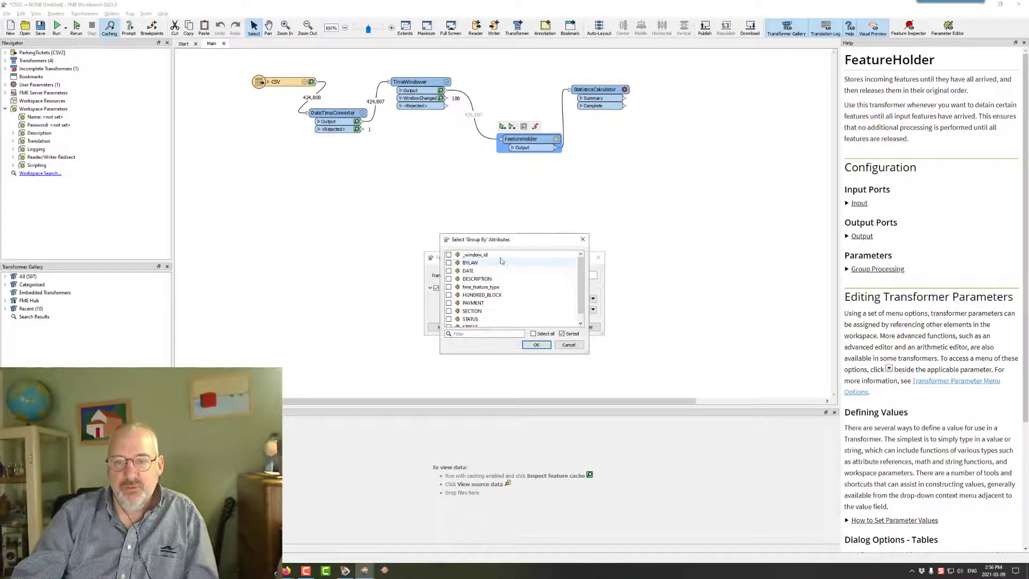
click(477, 255)
click(535, 344)
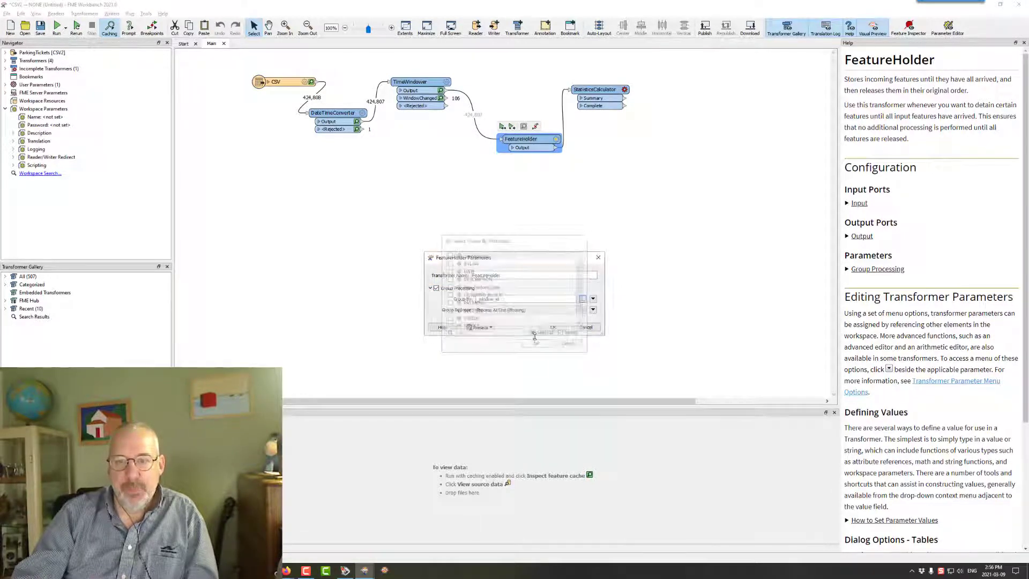
click(528, 309)
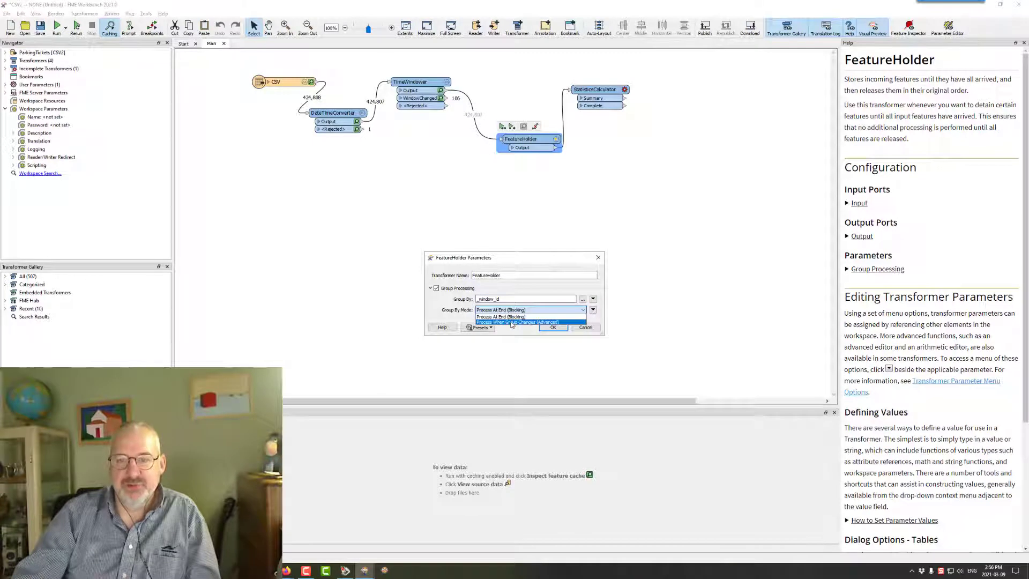
click(512, 322)
click(553, 328)
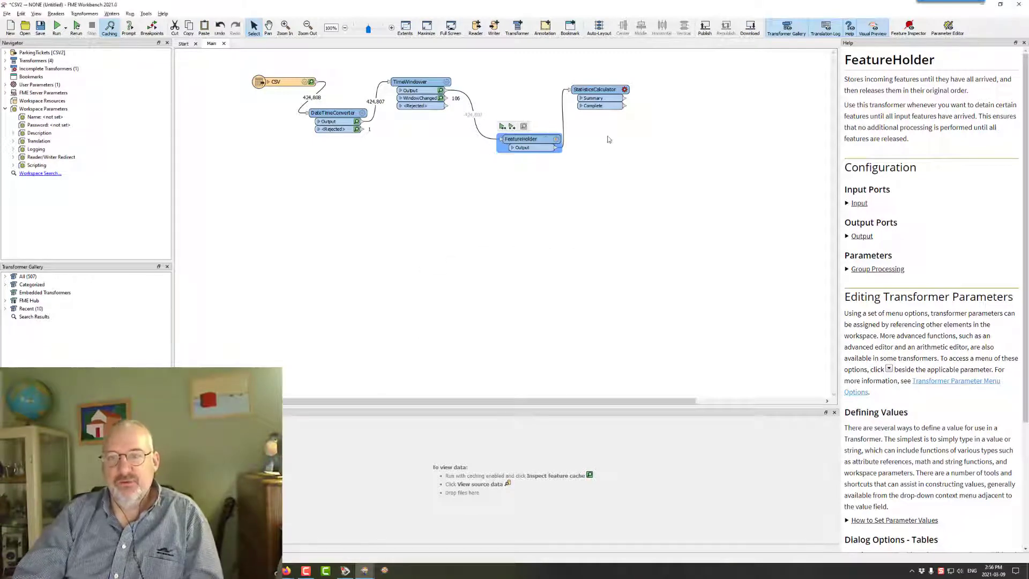
Delete the FeatureHolder-to-StatisticsCalculator link and reposition the FeatureHolder beside TimeWindower
click(562, 121)
key(Delete)
drag(523, 135, 516, 86)
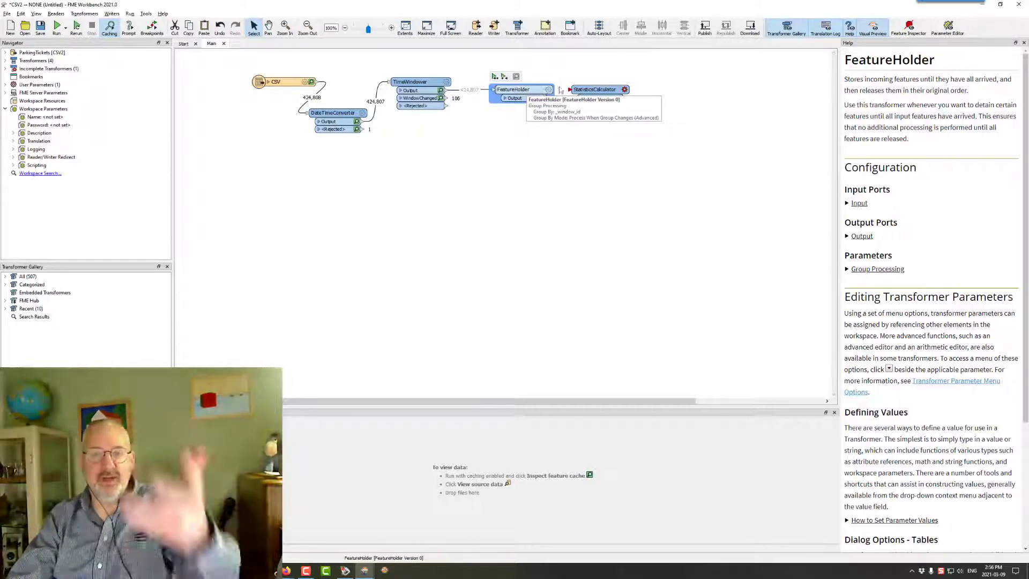
double_click(544, 90)
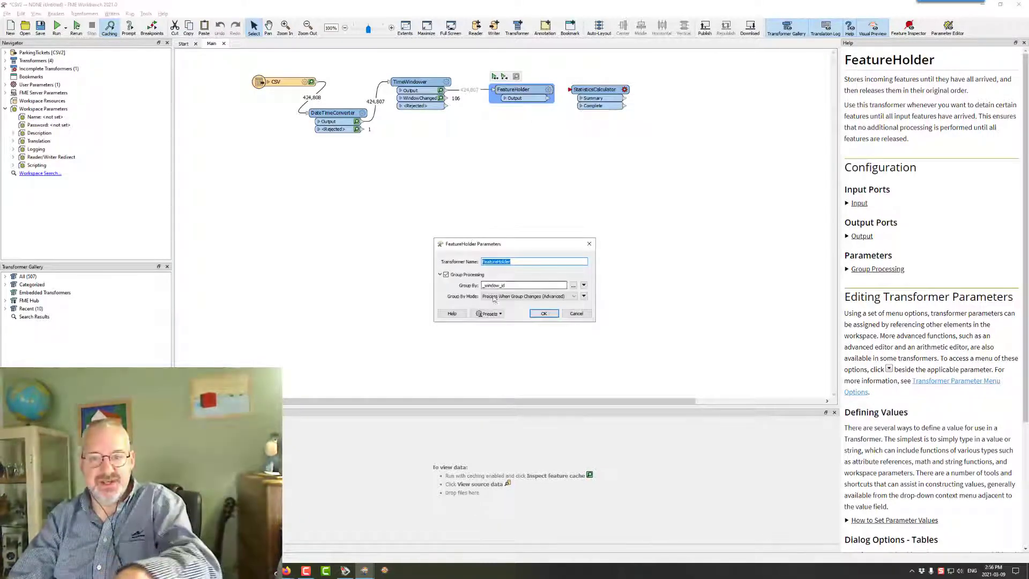
click(573, 314)
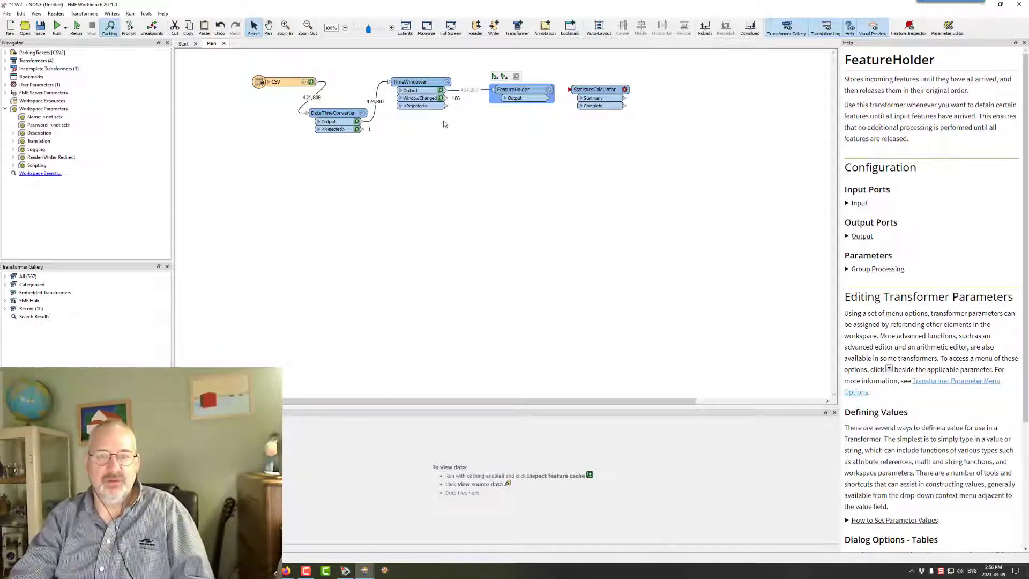
drag(524, 91, 537, 144)
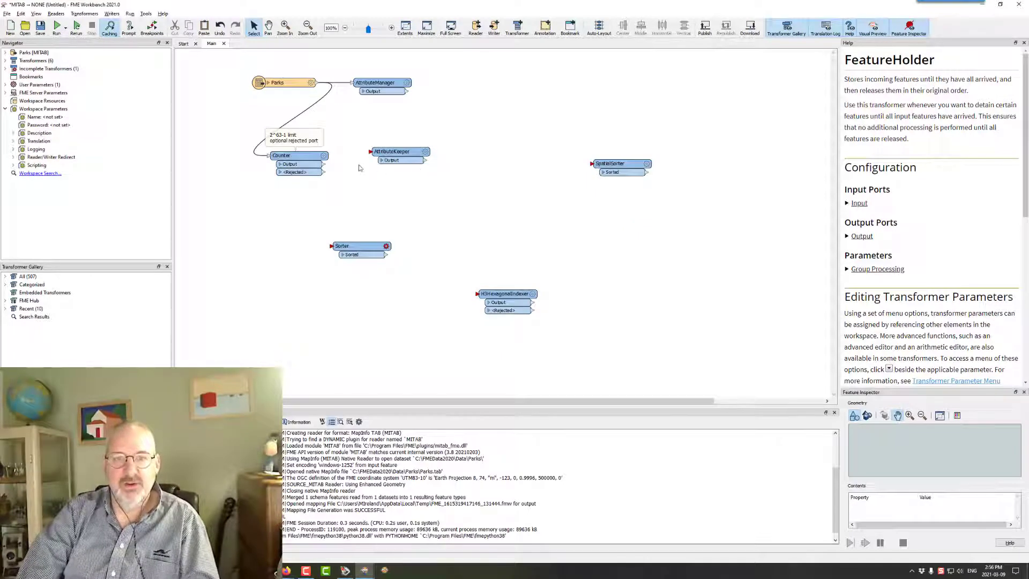
click(323, 155)
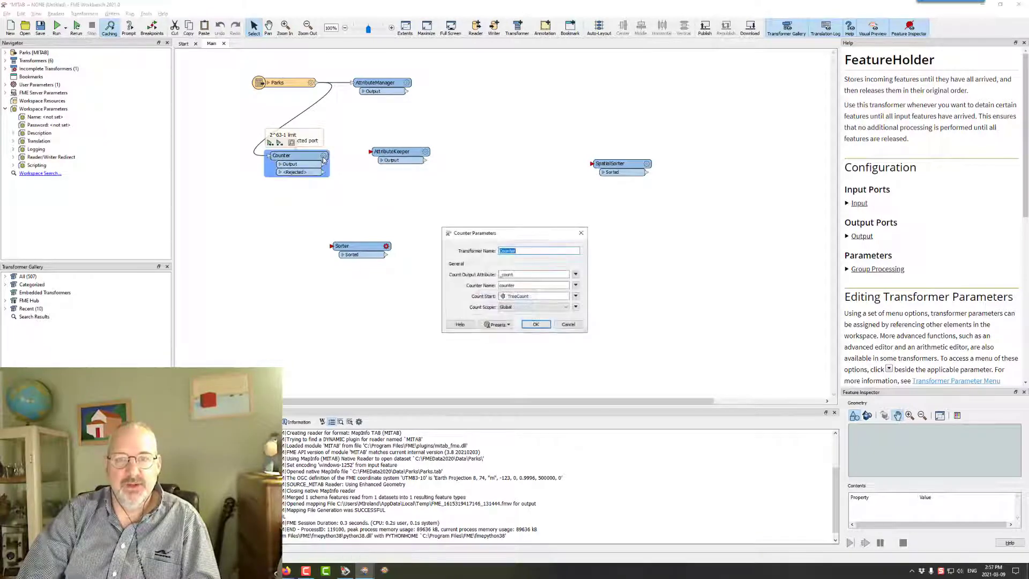
double_click(542, 296)
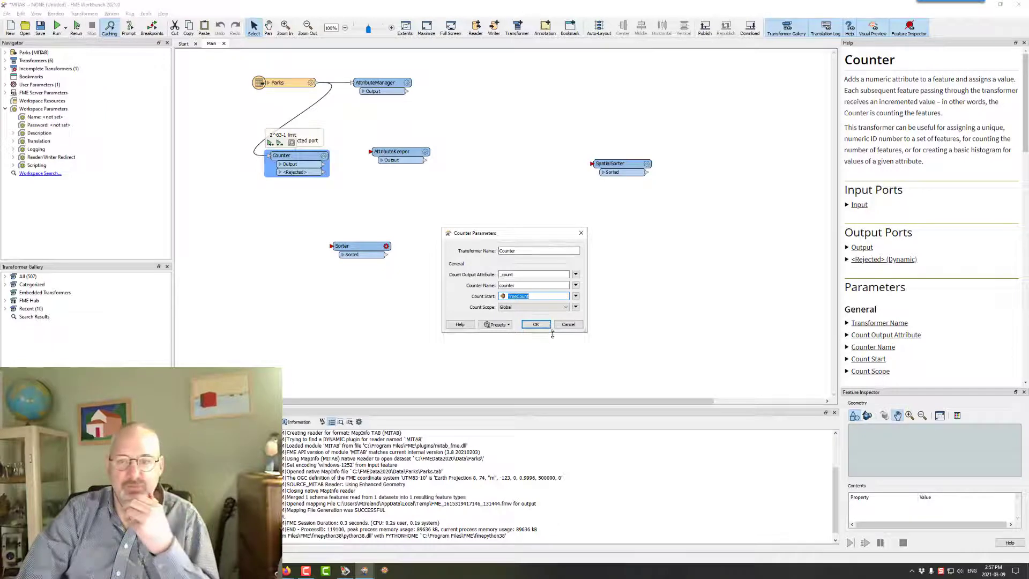
click(567, 324)
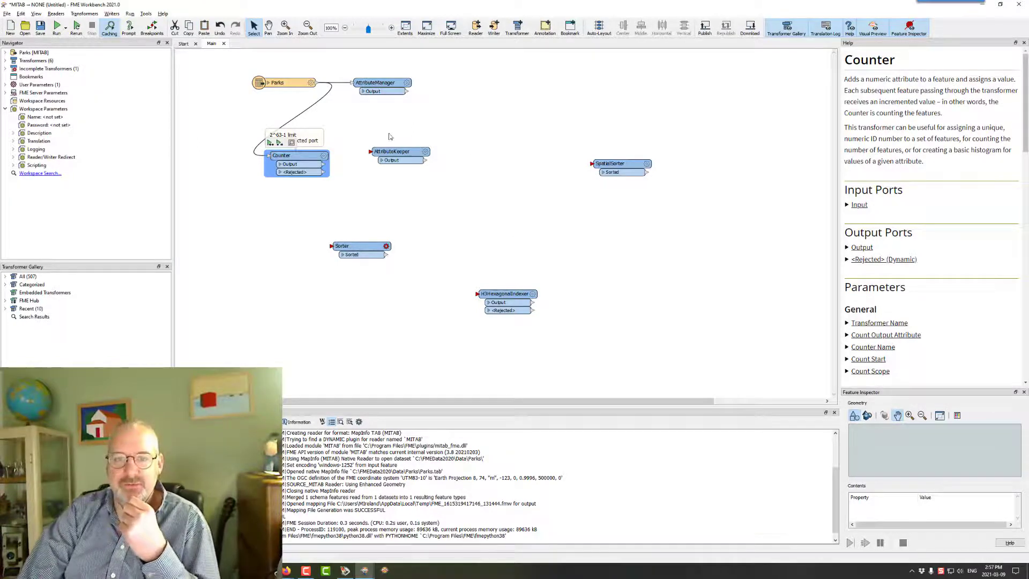
click(425, 152)
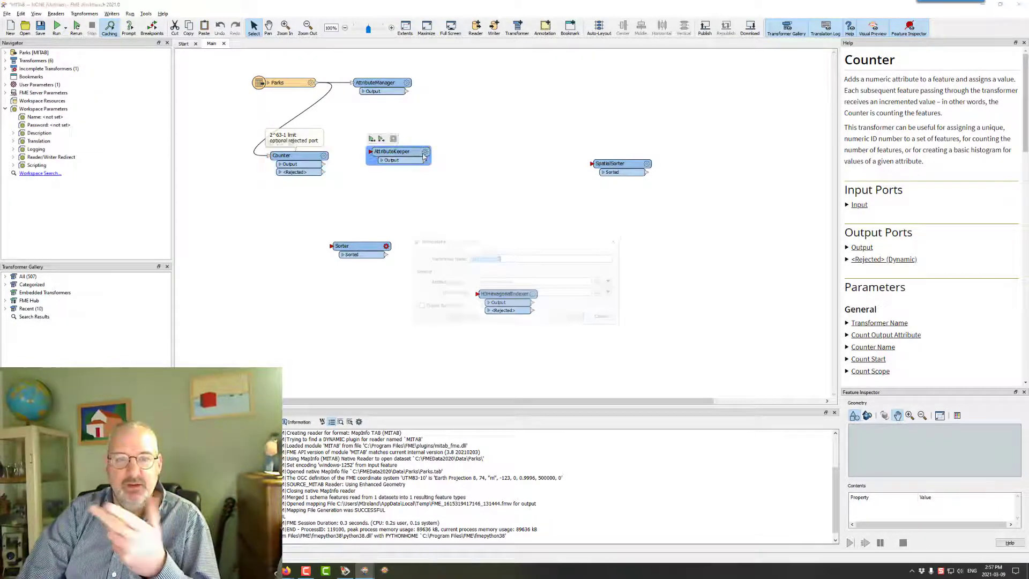
click(418, 306)
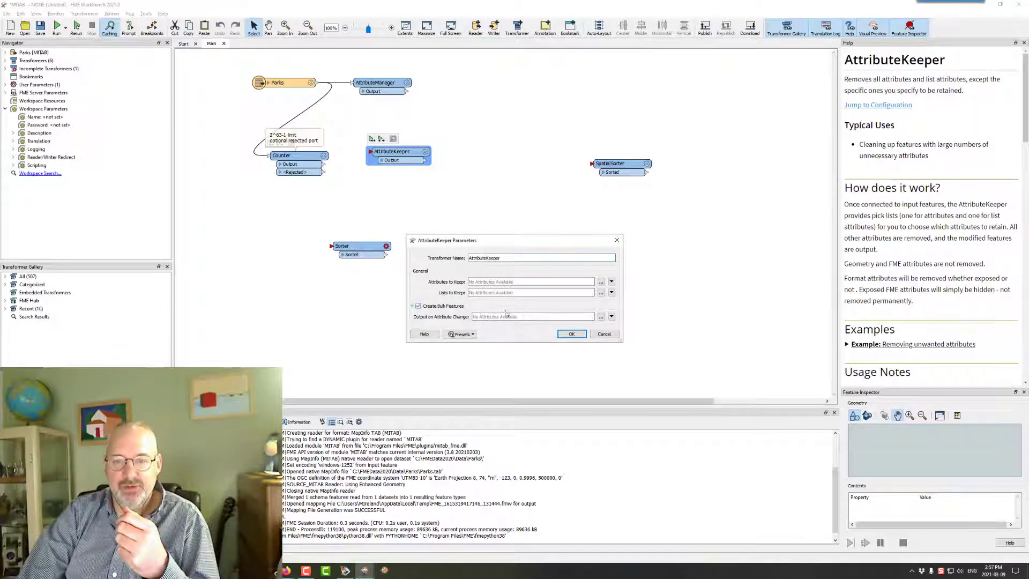
click(604, 334)
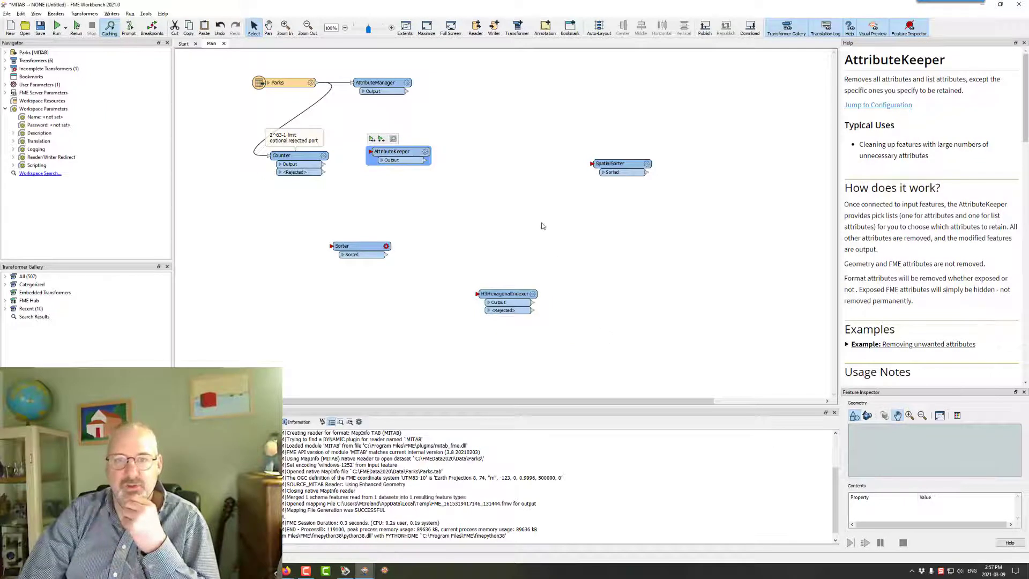